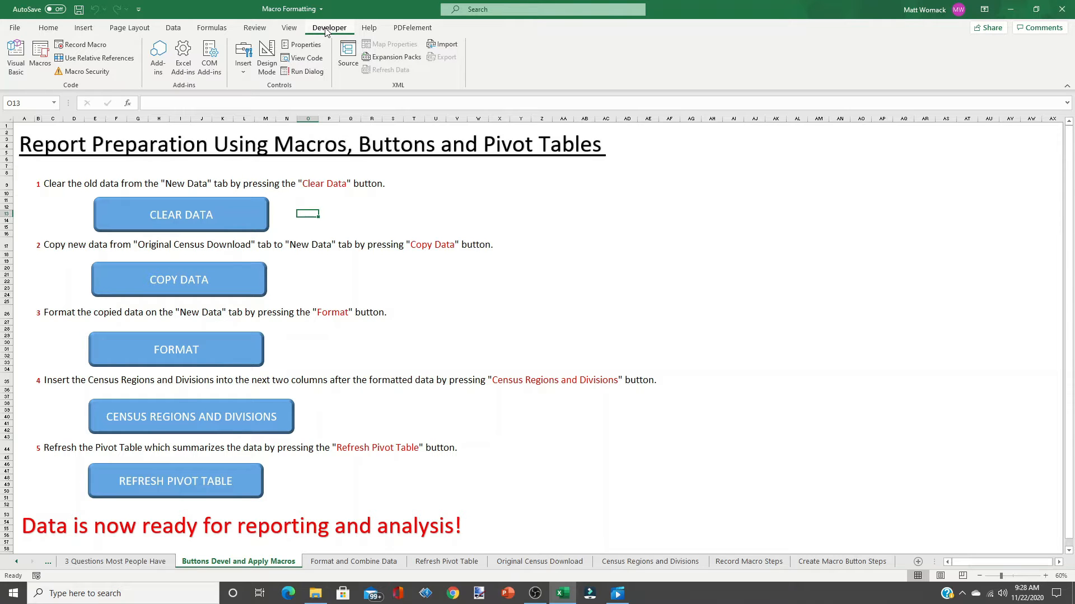
Check in the ribbon customization options that the Developer tab is enabled among the Main Tabs, and accept the options.
click(15, 28)
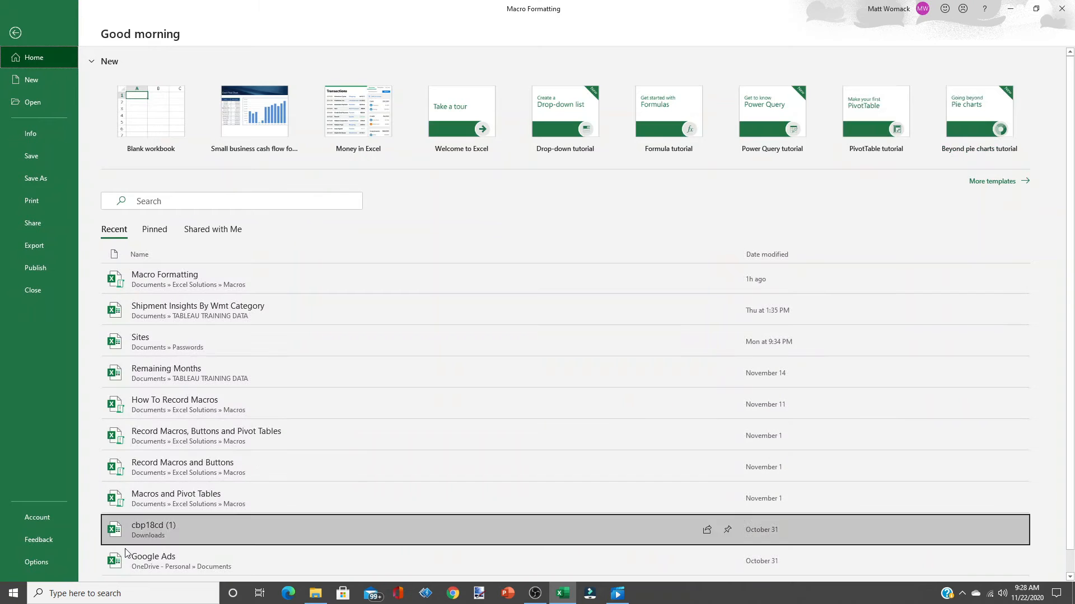
click(31, 564)
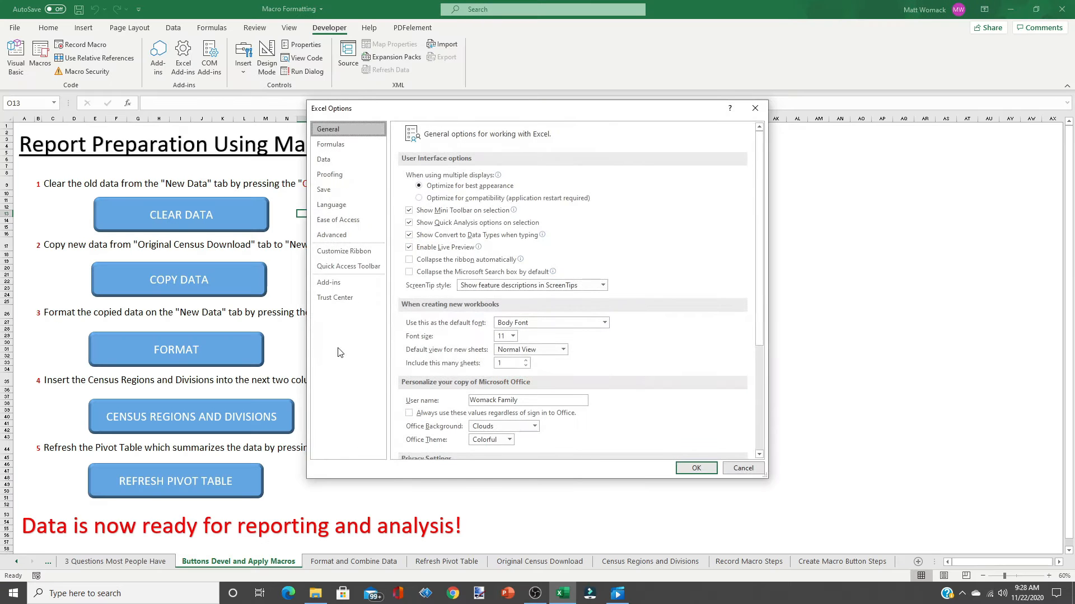
click(343, 253)
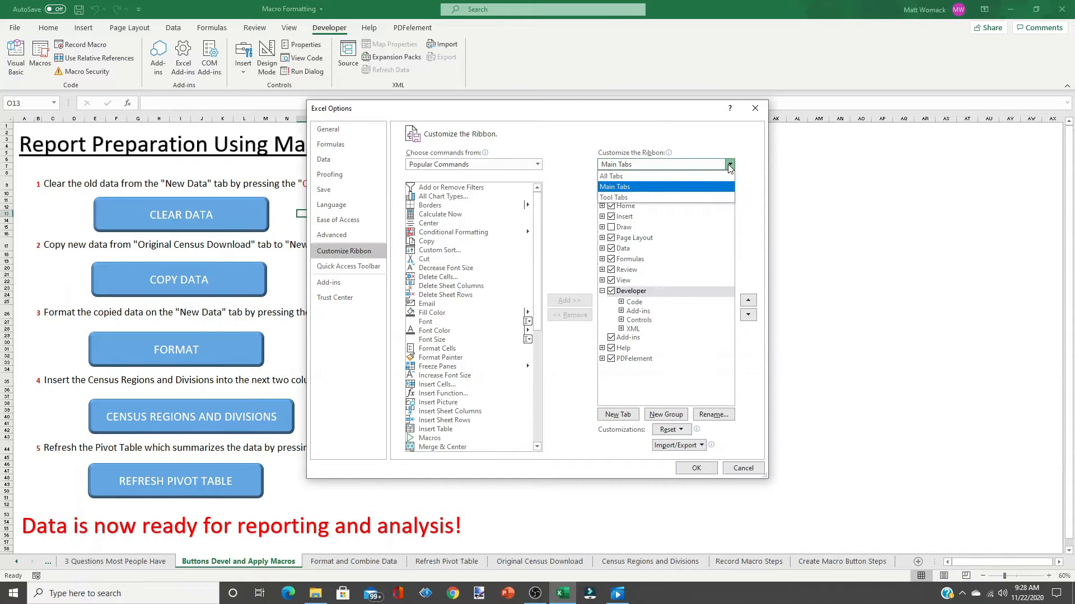
click(729, 164)
click(684, 189)
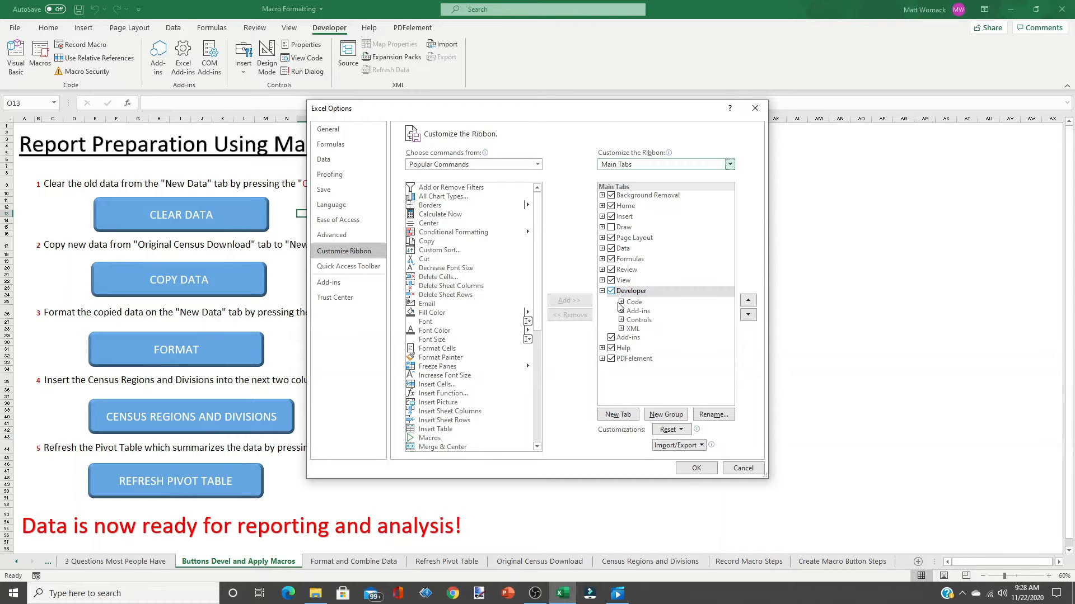
click(696, 468)
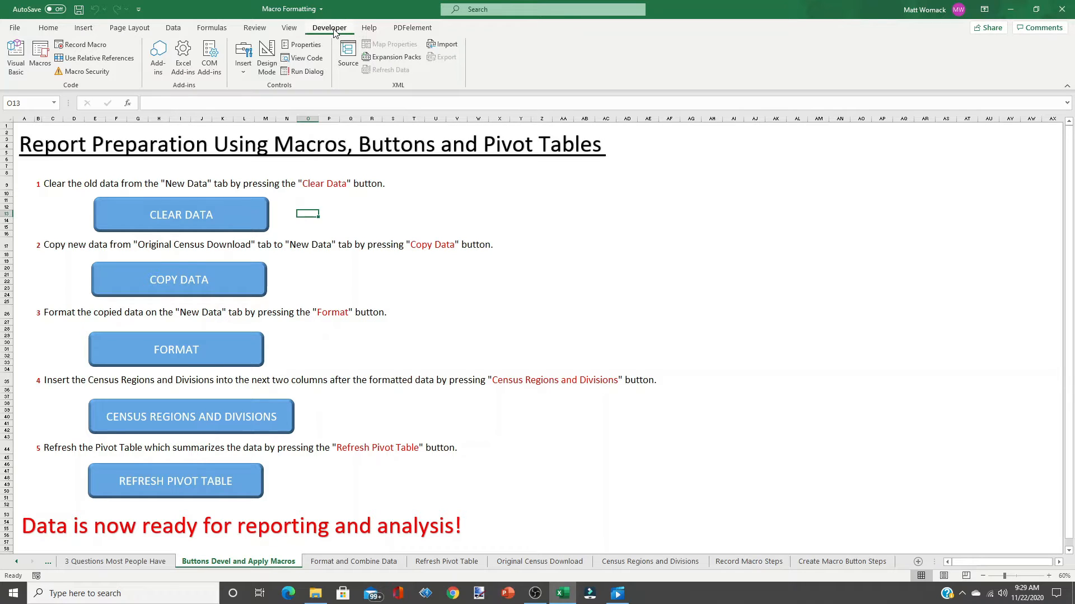
Set up a new macro recording and name the macro CLEAR_DATA.
click(87, 50)
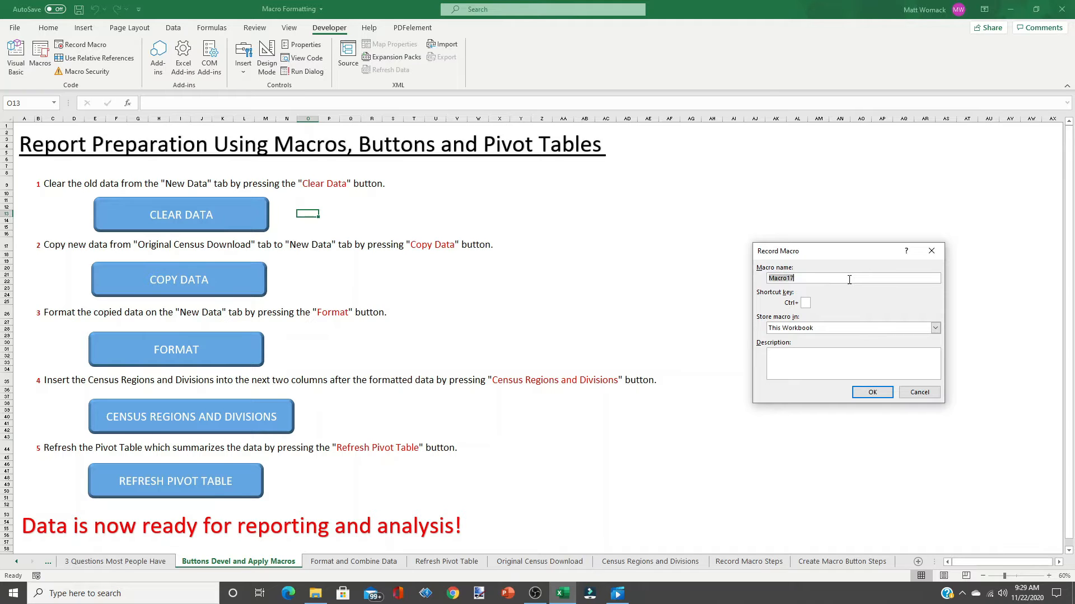
text(CLEAR DATA)
click(874, 394)
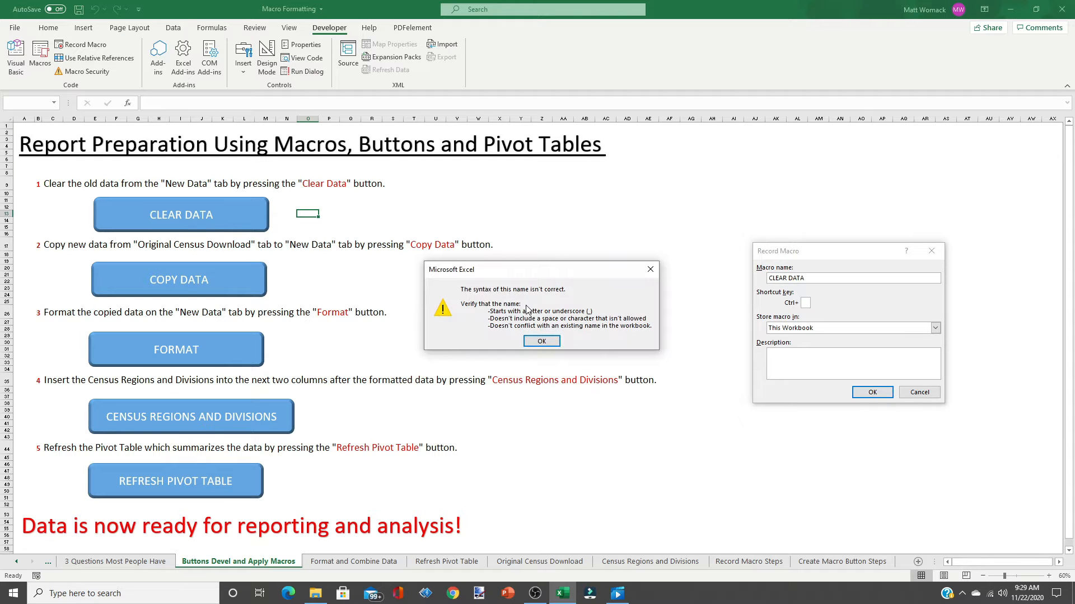
click(549, 342)
click(786, 278)
text(_)
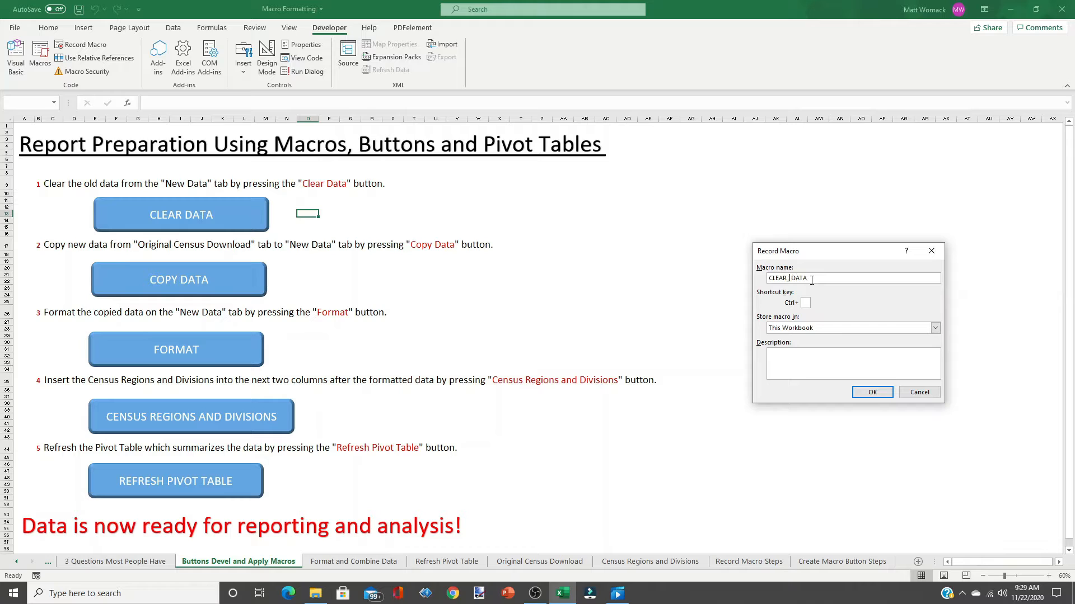
key(Delete)
Enter the macro description "THE GOAL OF THIS MACRO IS TO CLEAR DATA FROM THE FORMAT AND COMBINE DATA TAB." and start recording.
click(796, 356)
text(THE GOAL OF THIS MACRO IS TO CLEAR DATA FROM THE )
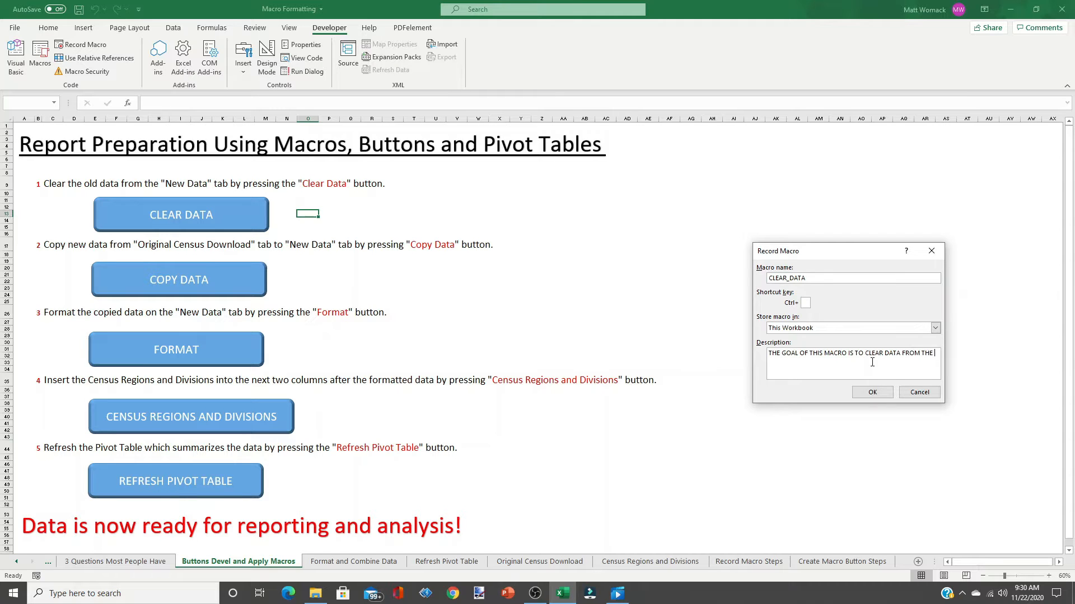
text(FORMAT AND COMBINE DATA TAB.)
click(872, 393)
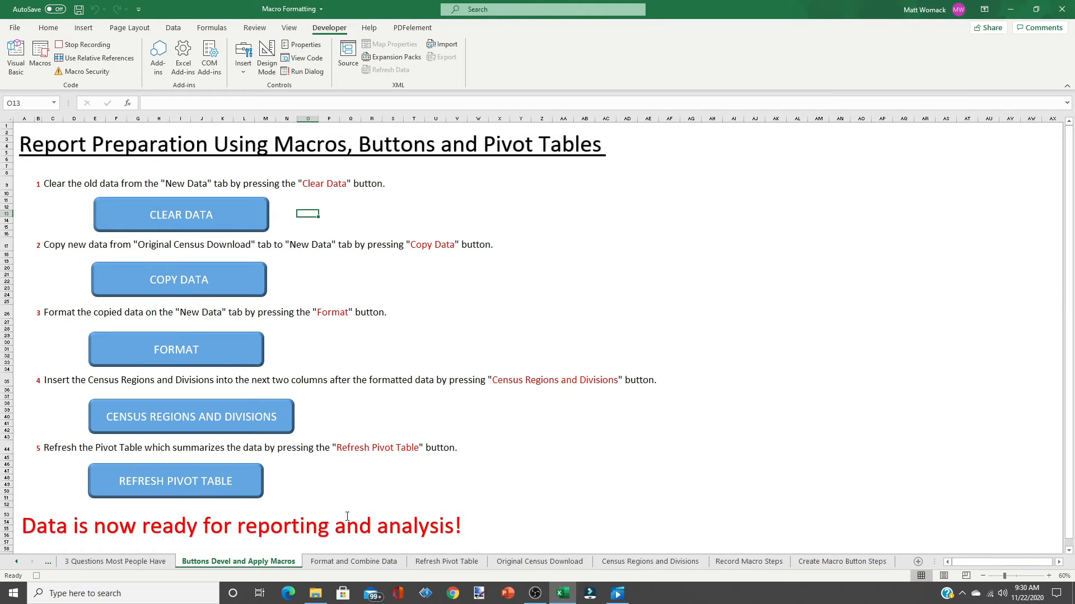
Record clearing all contents of the Format and Combine Data sheet, return to the Buttons Devel and Apply Macros sheet, and stop recording.
click(369, 562)
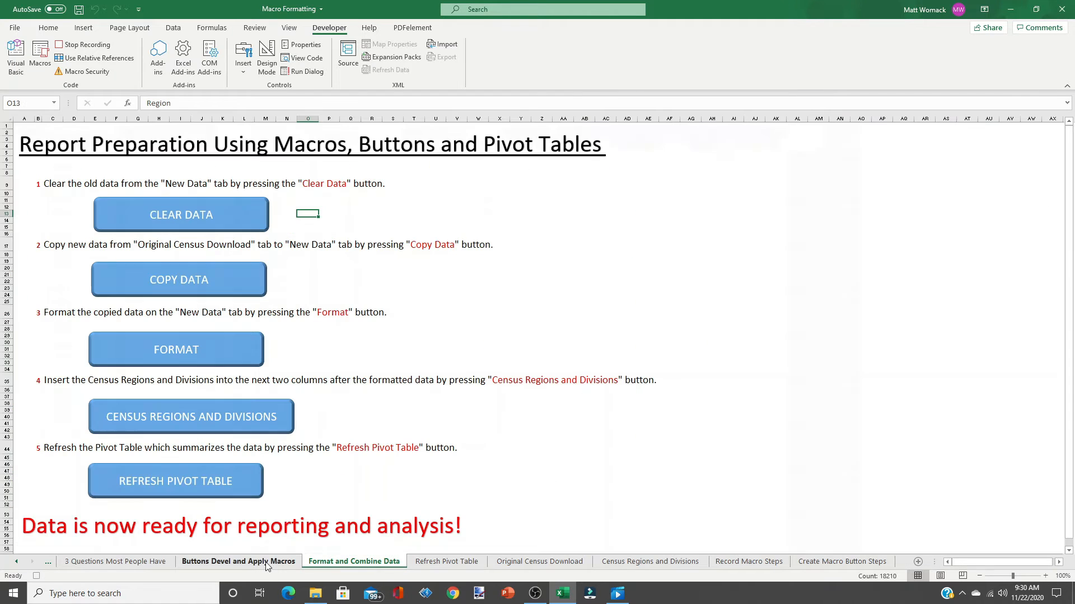
click(273, 563)
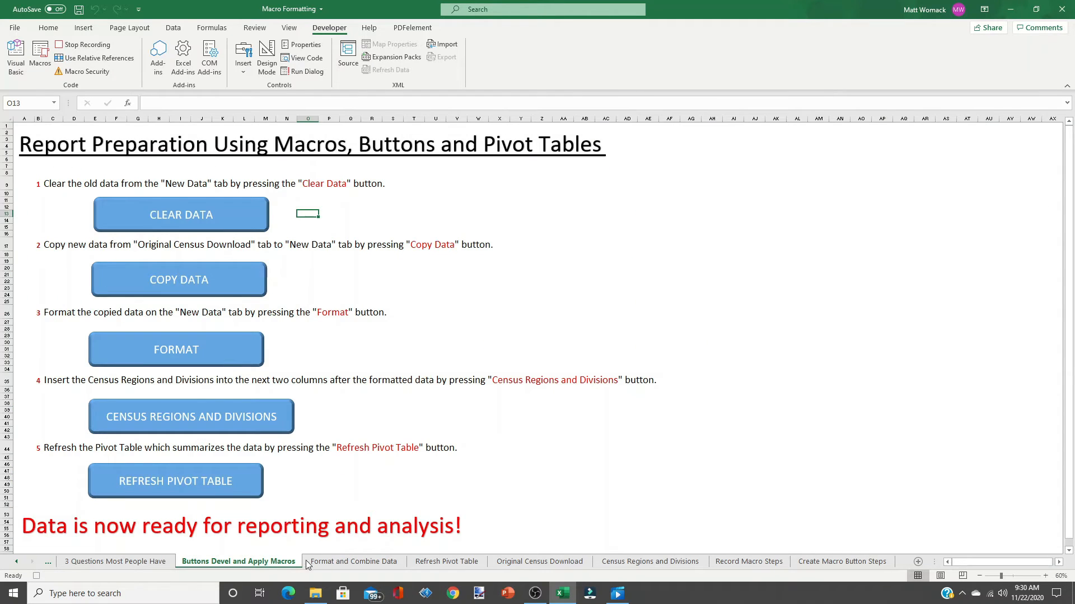
click(324, 562)
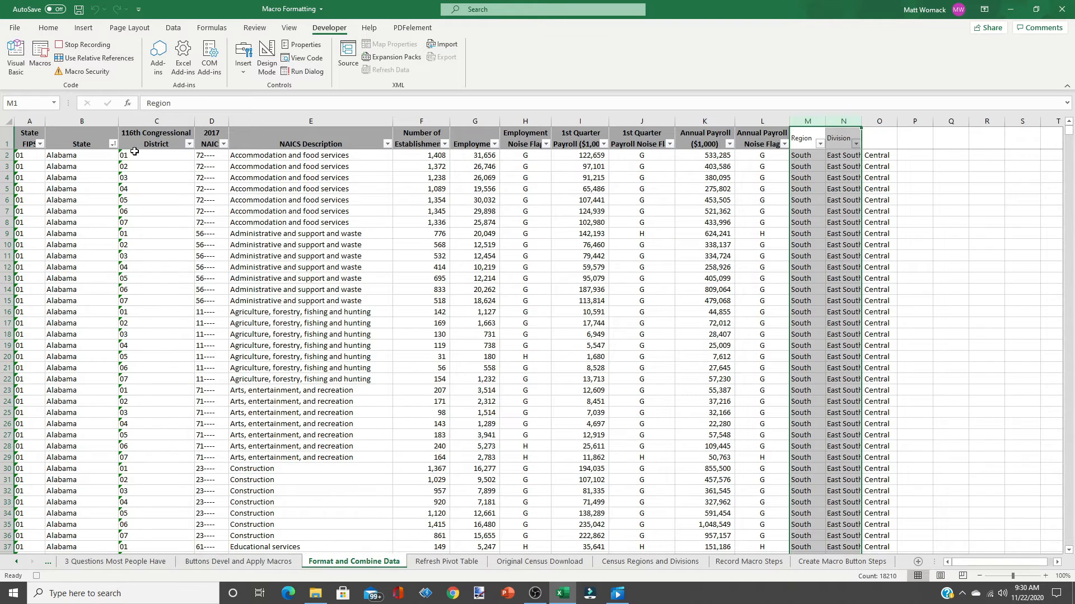
click(7, 125)
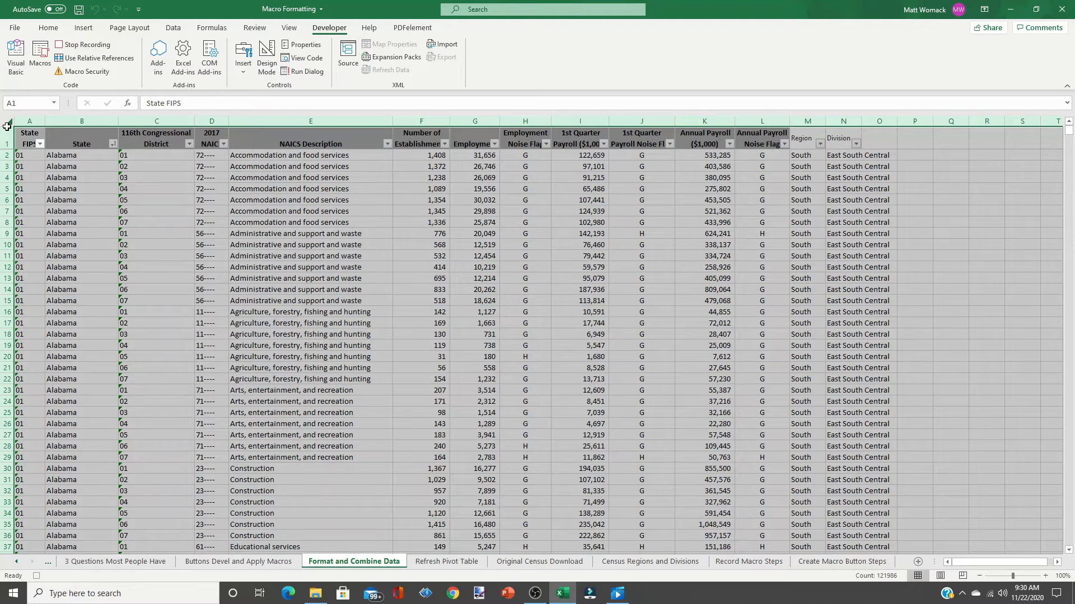
key(Delete)
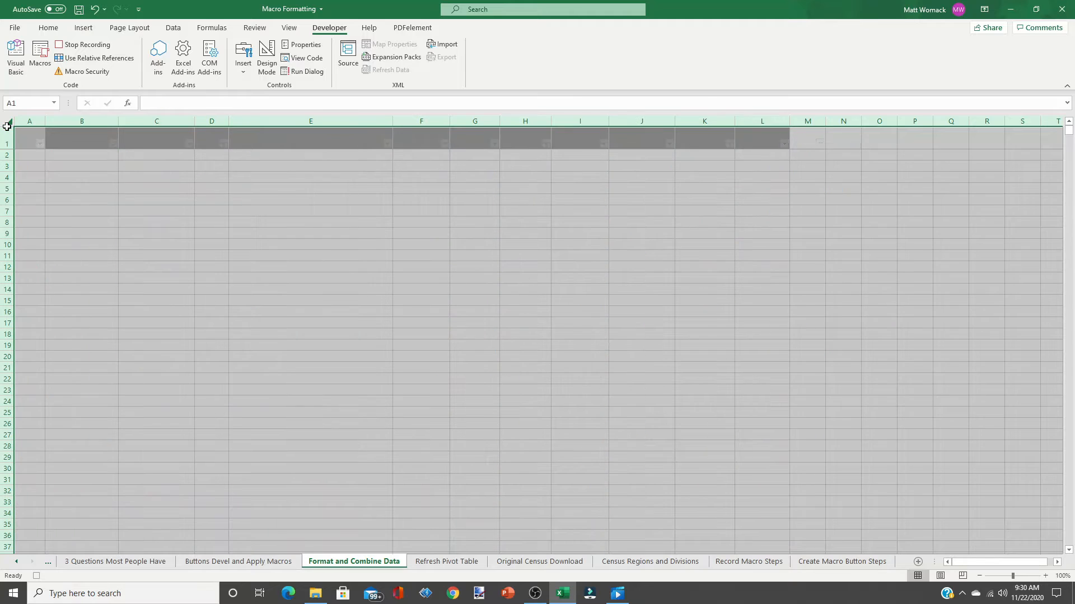
click(250, 561)
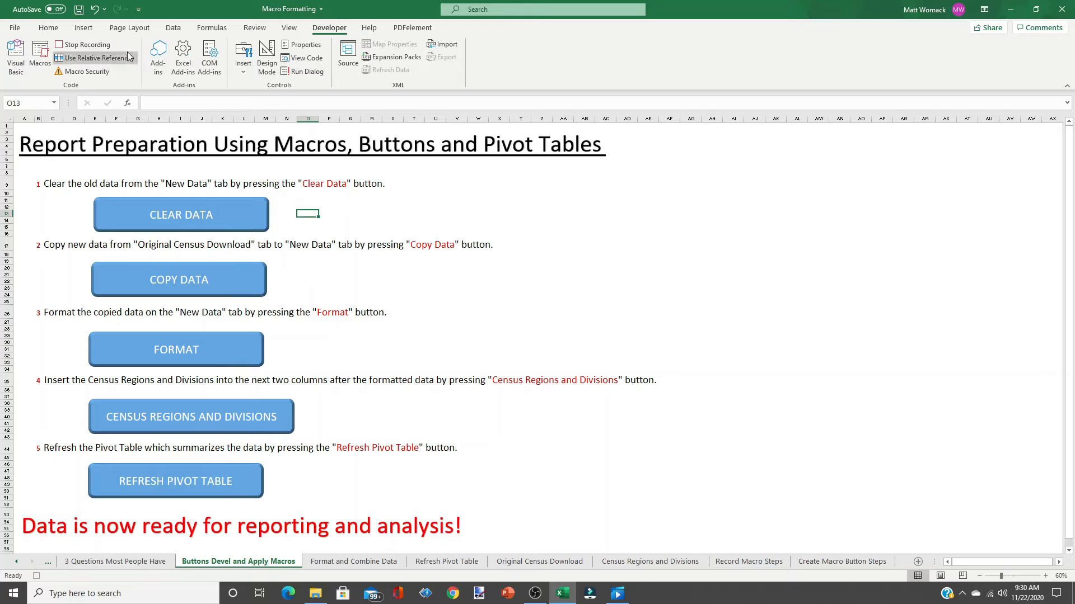
click(94, 47)
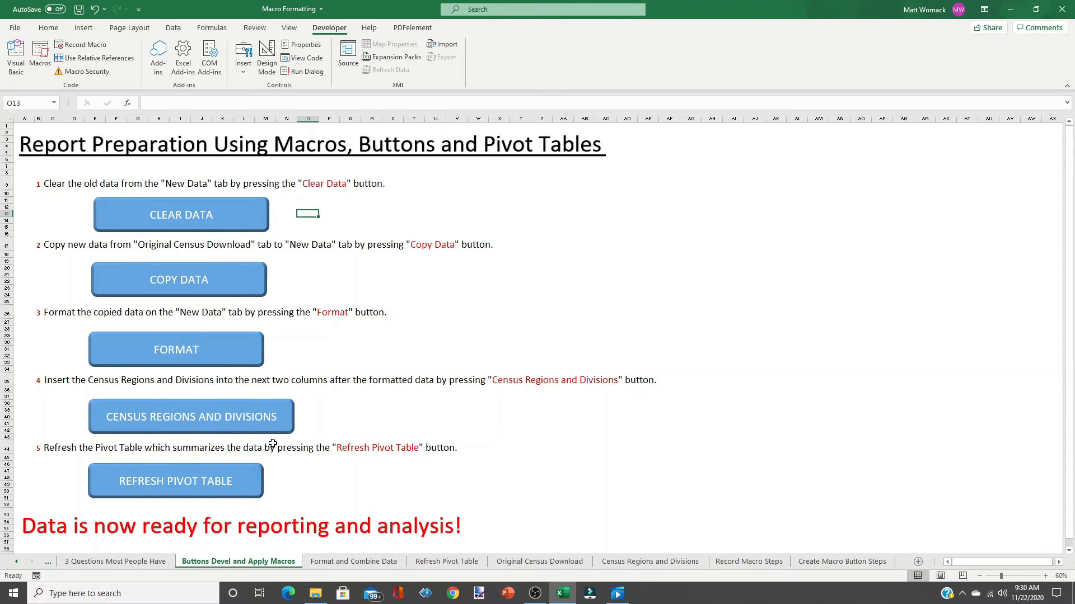
Copy the entire Original Census Download sheet and paste it into the Format and Combine Data sheet starting at cell A1.
click(534, 562)
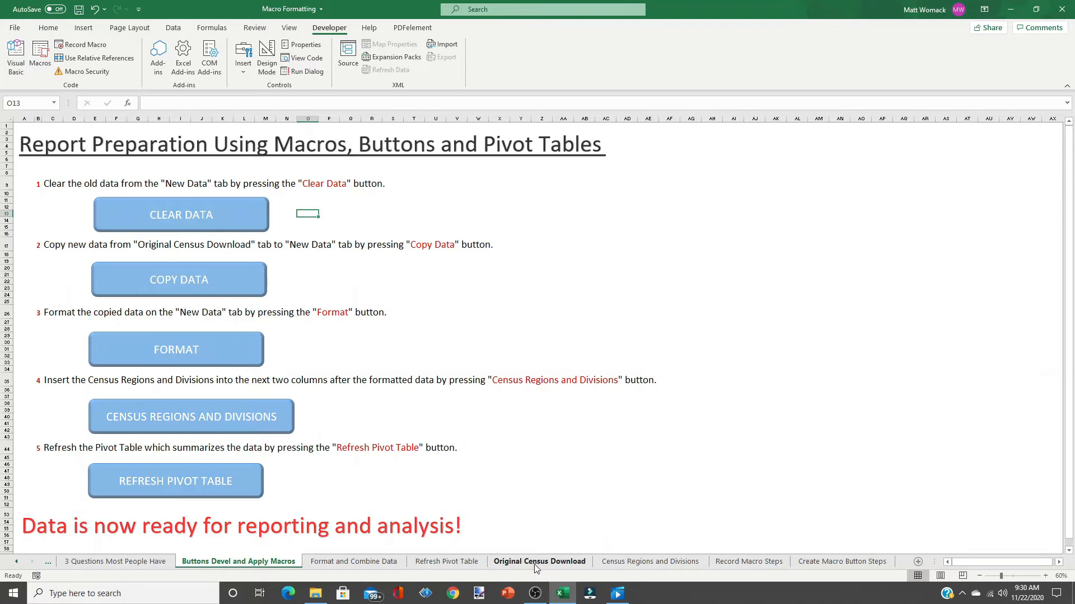
right_click(9, 123)
click(30, 144)
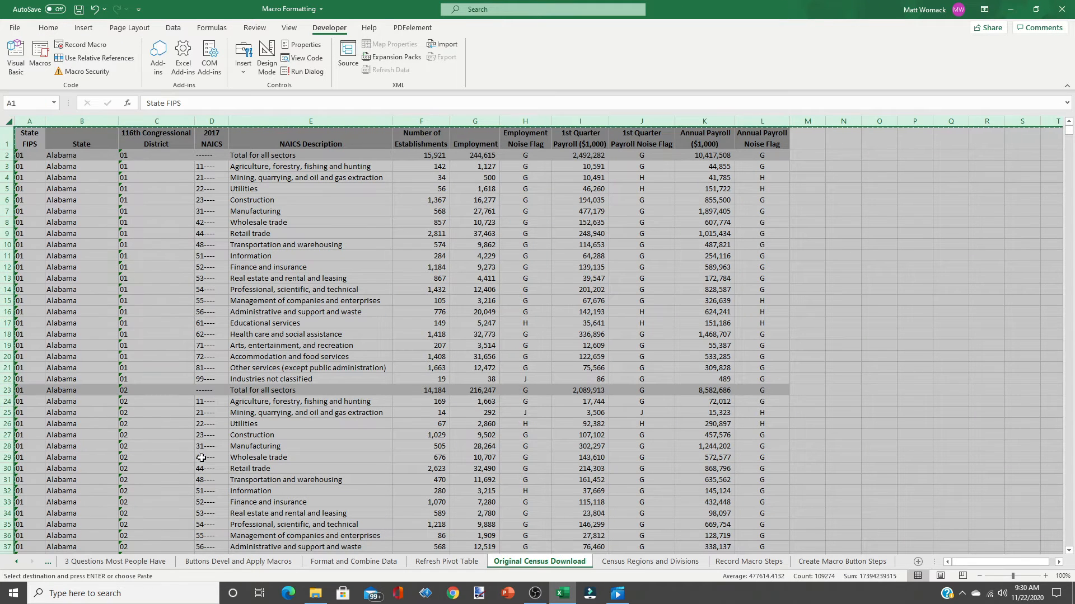
click(346, 561)
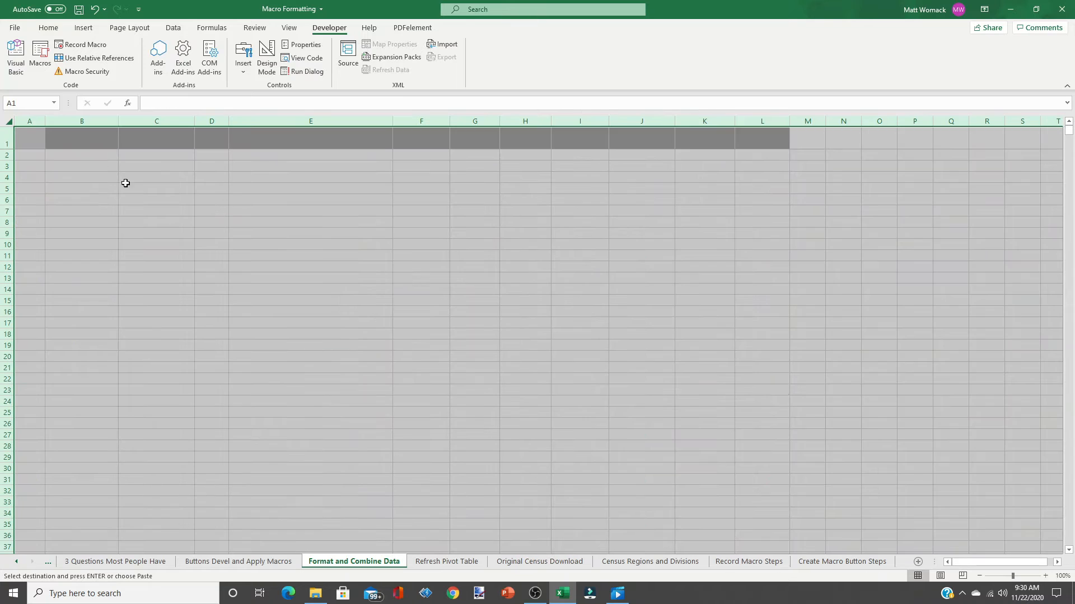
click(22, 132)
right_click(25, 134)
click(52, 193)
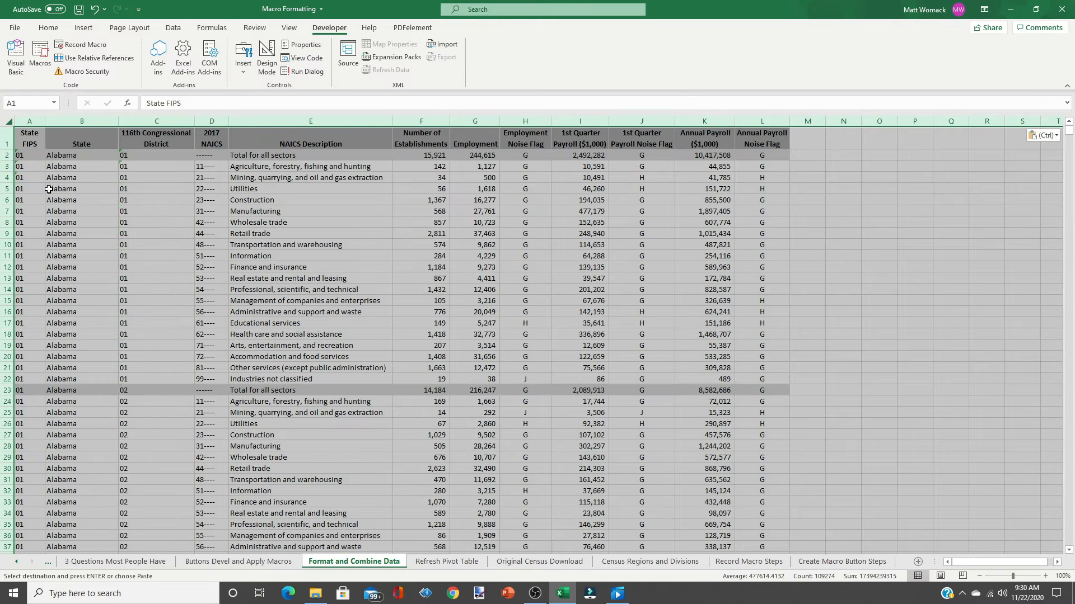
Run the CLEAR_DATA macro from the Buttons Devel and Apply Macros sheet and check the Format and Combine Data sheet.
click(228, 562)
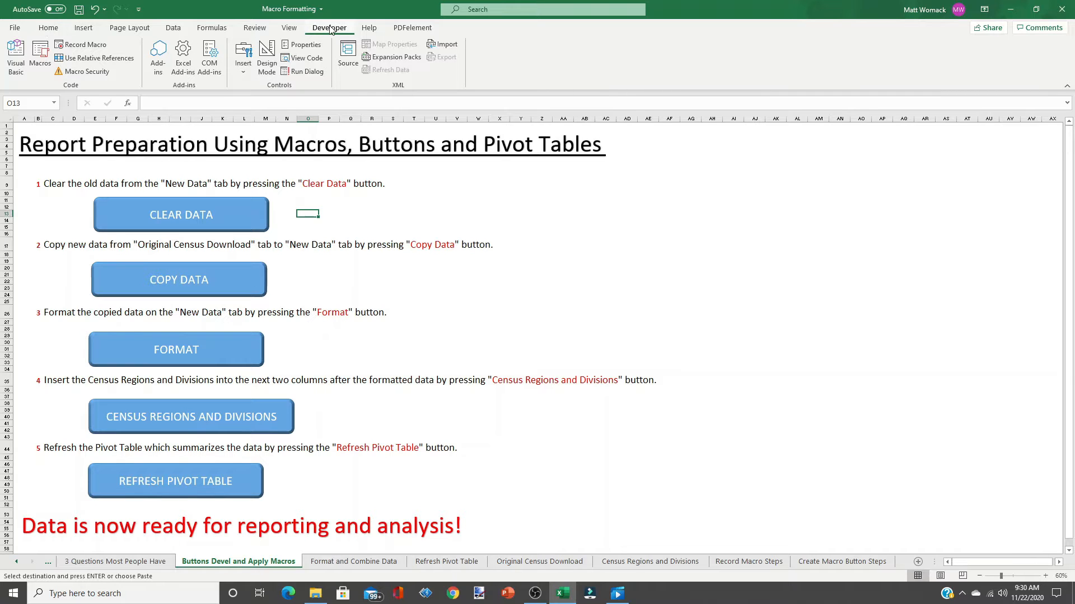
click(38, 61)
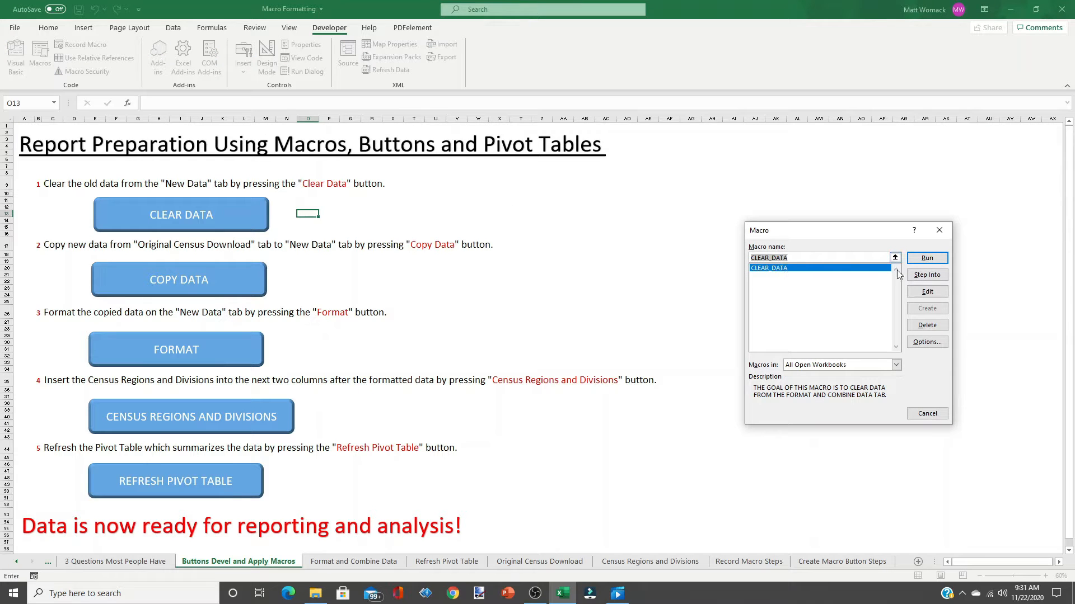
click(926, 260)
click(926, 259)
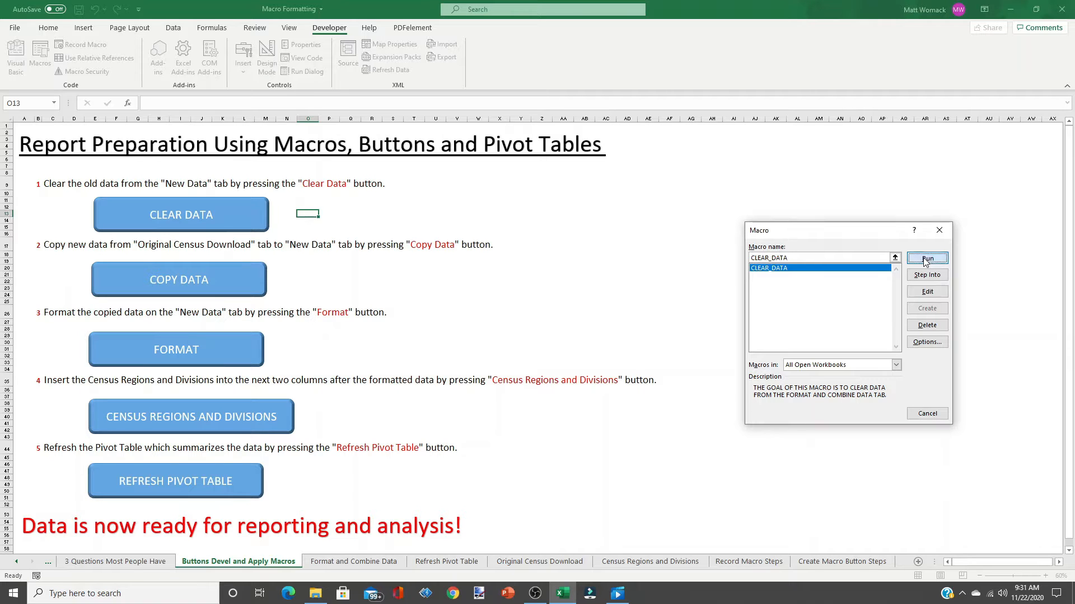
click(331, 562)
Assign the CLEAR_DATA macro to the CLEAR DATA button shape on the Buttons Devel and Apply Macros sheet.
click(214, 562)
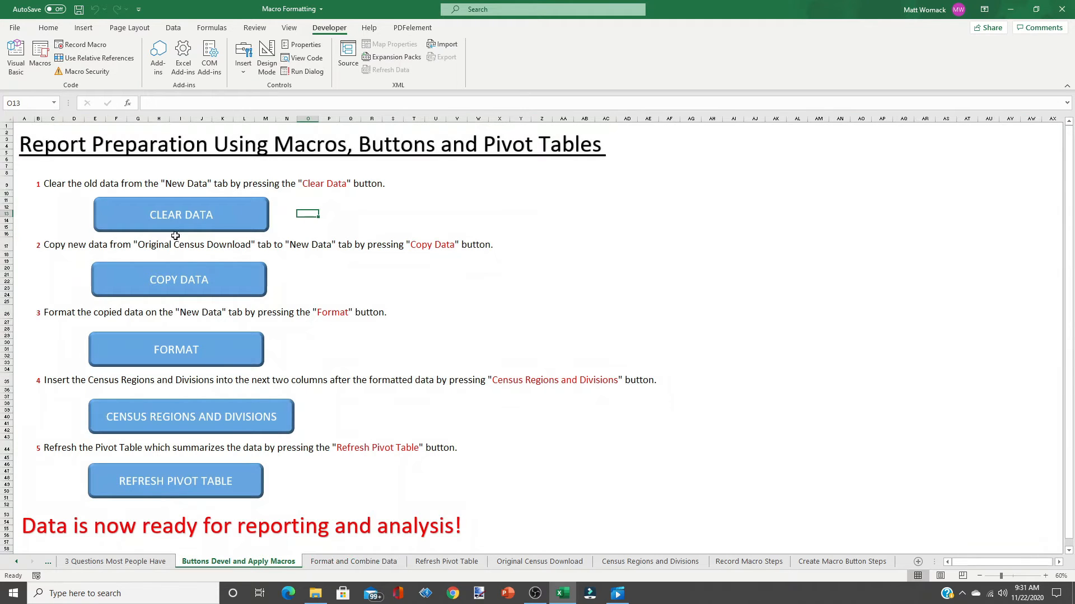
right_click(174, 220)
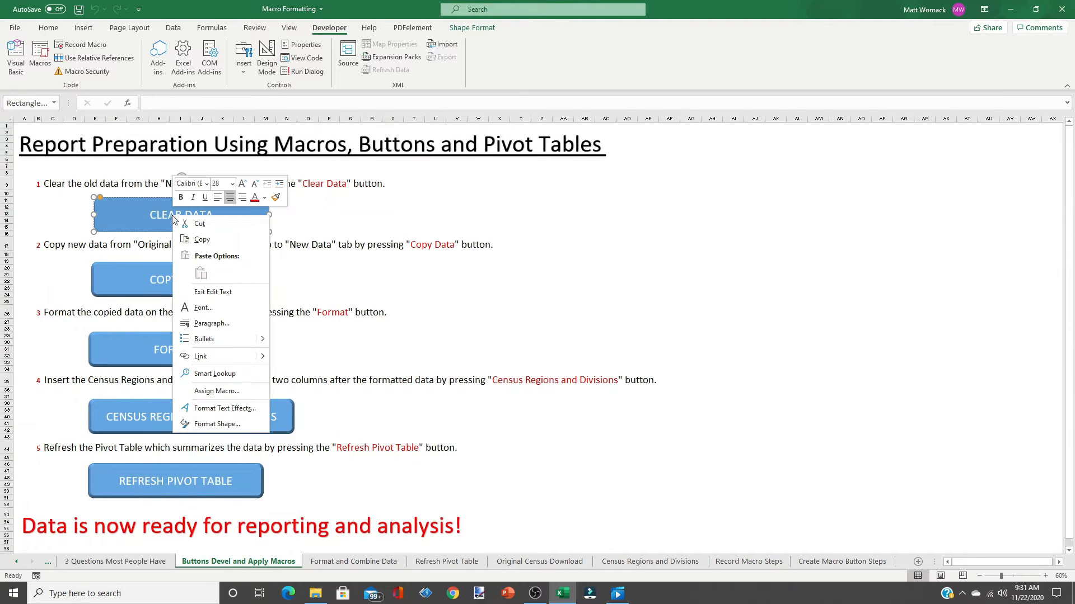
click(216, 392)
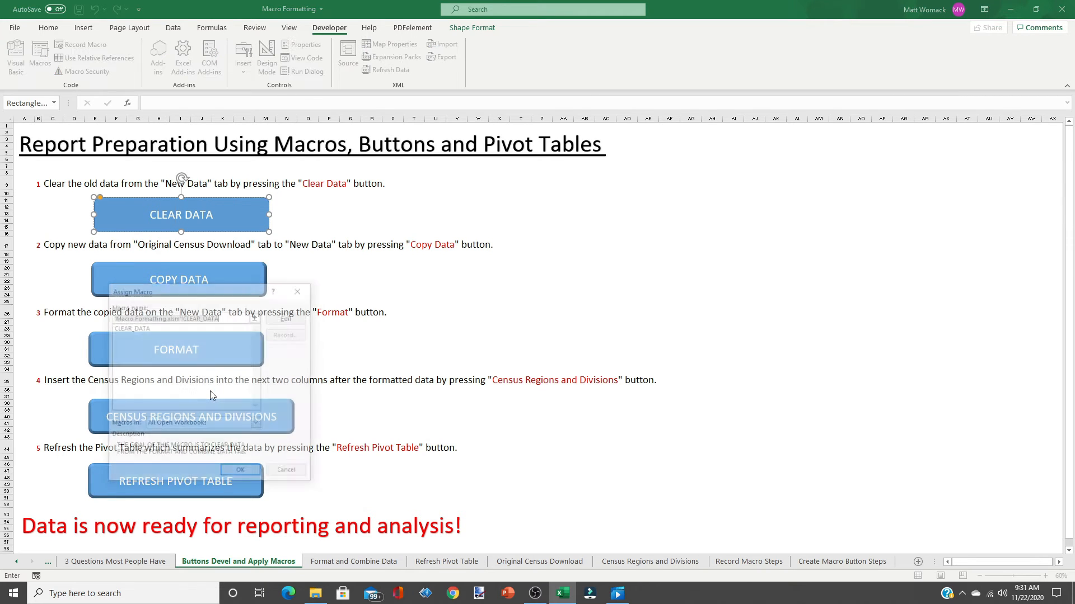
click(125, 329)
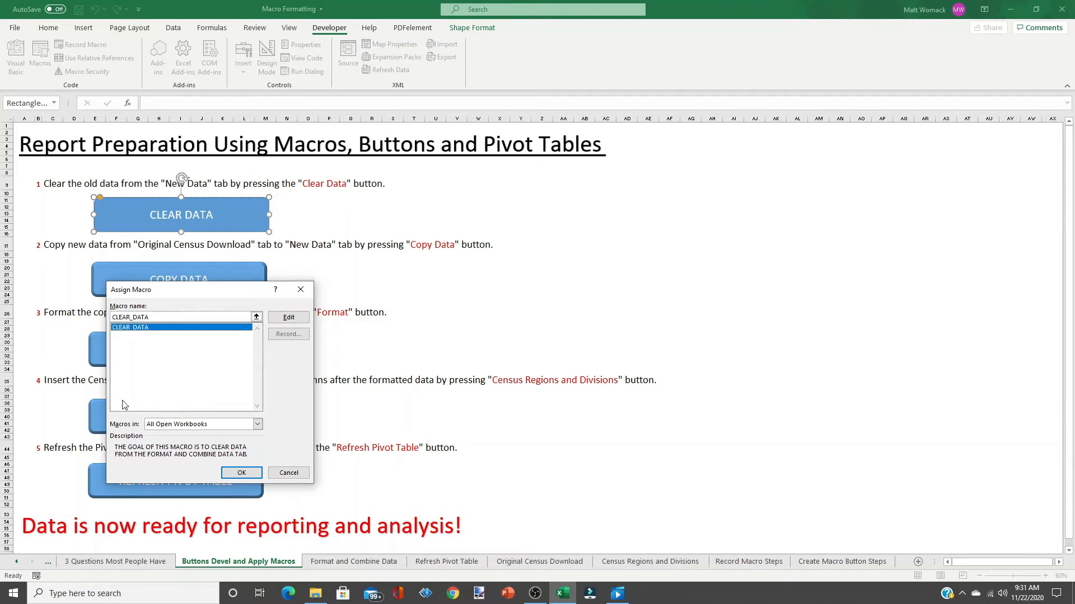
click(242, 474)
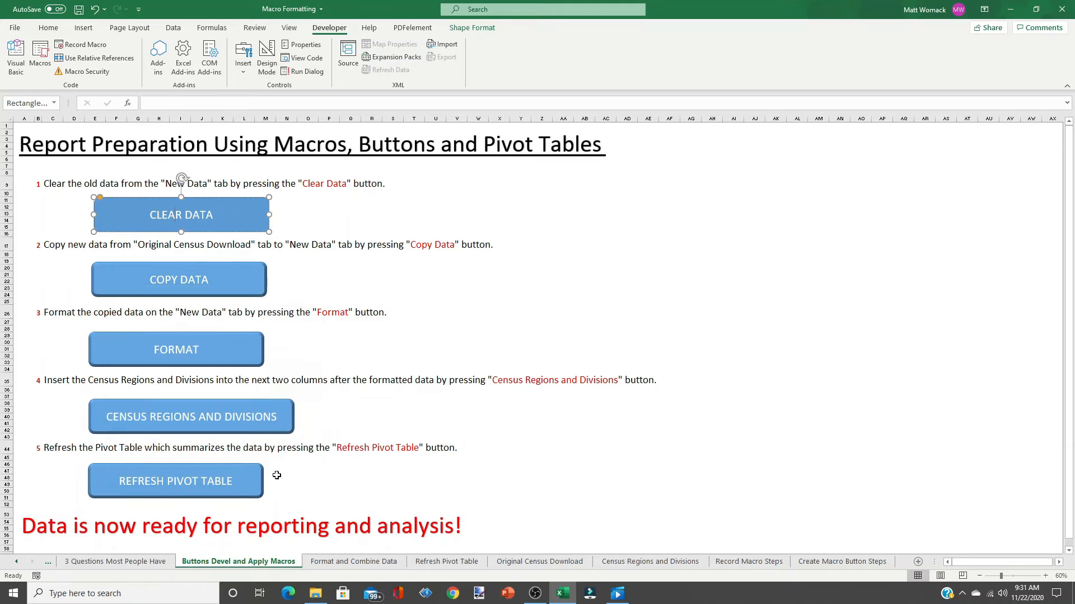
Refill the Format and Combine Data sheet with all the Original Census Download data, and return to the macro buttons sheet with the shape deselected.
click(539, 561)
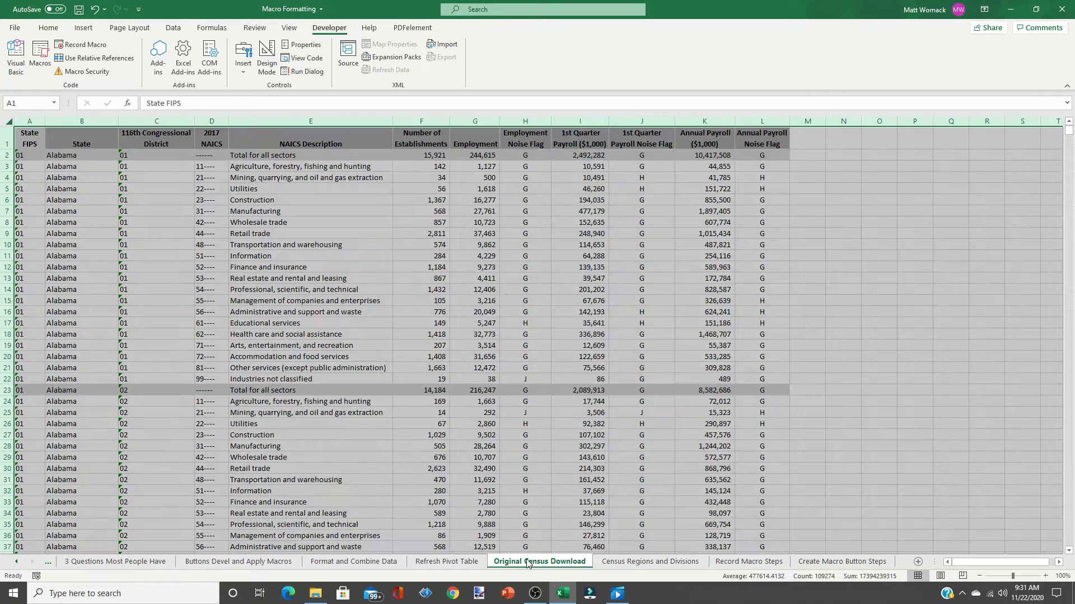
right_click(8, 122)
click(37, 149)
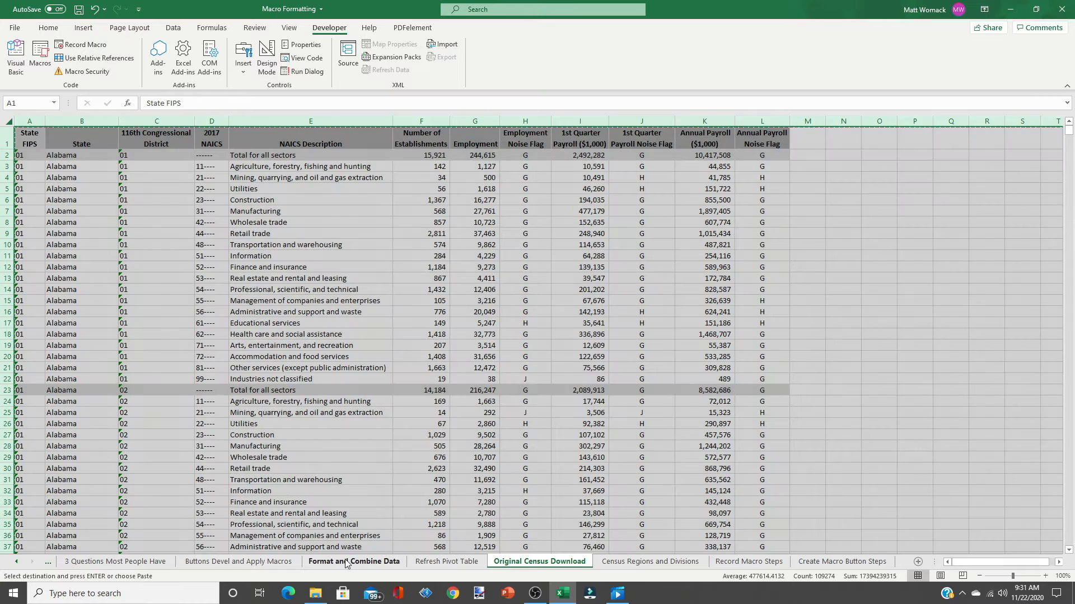
click(345, 561)
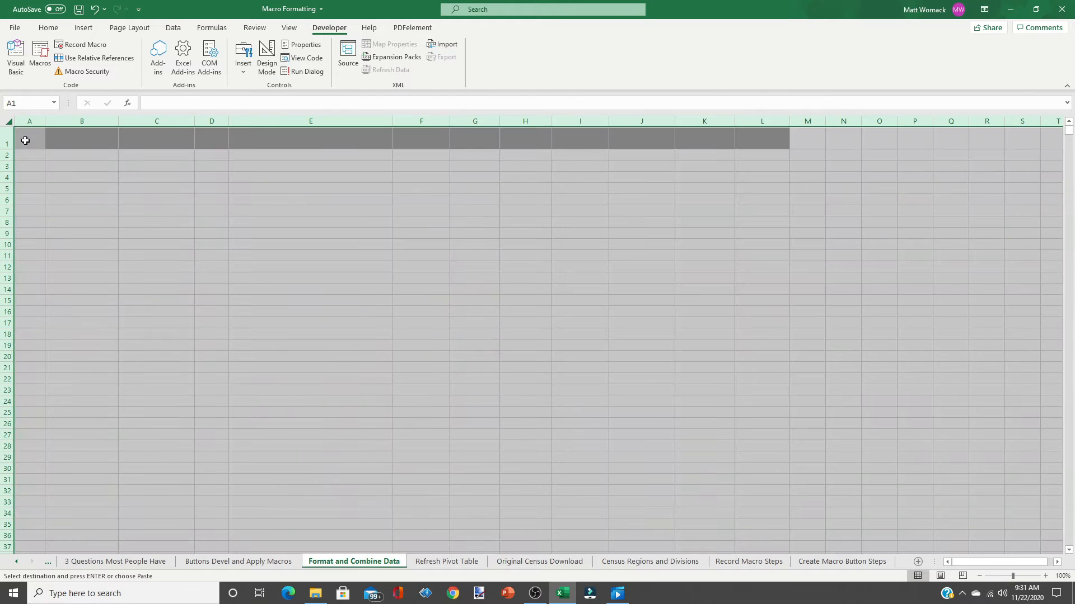
right_click(24, 139)
click(53, 199)
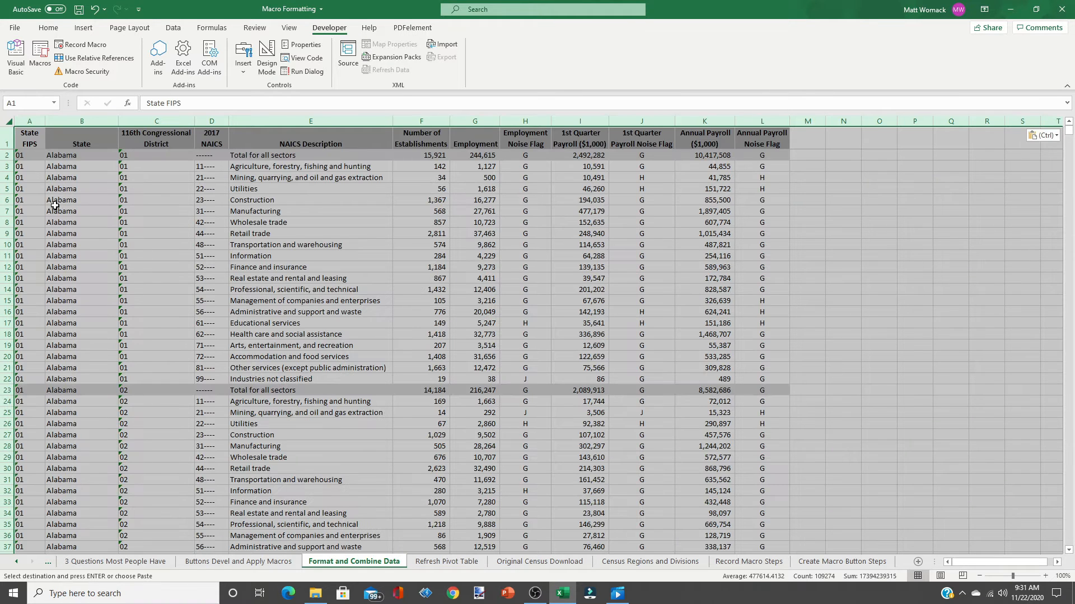
click(252, 562)
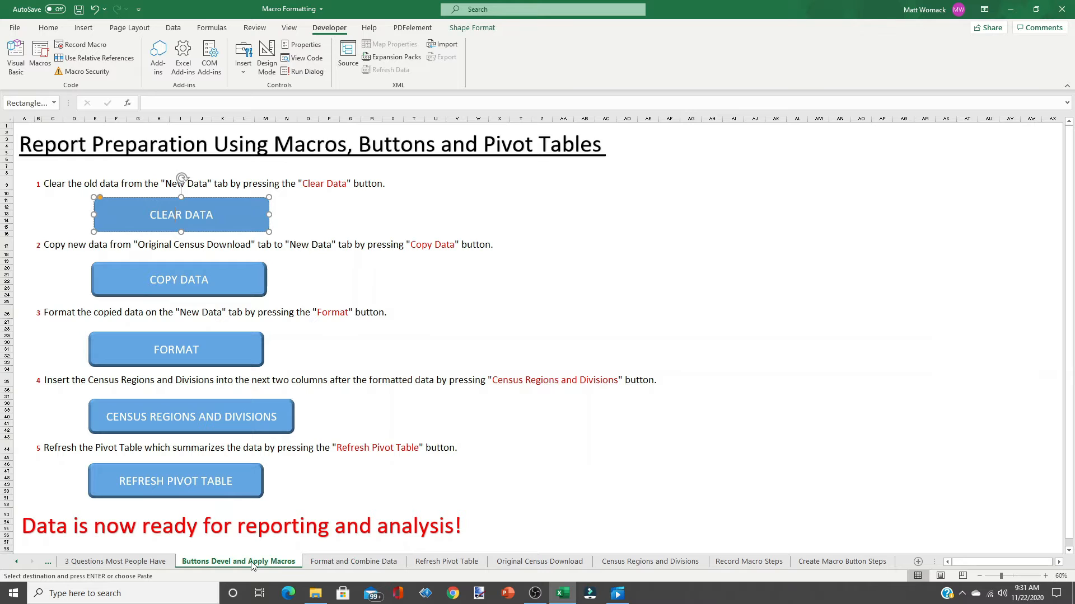
click(392, 221)
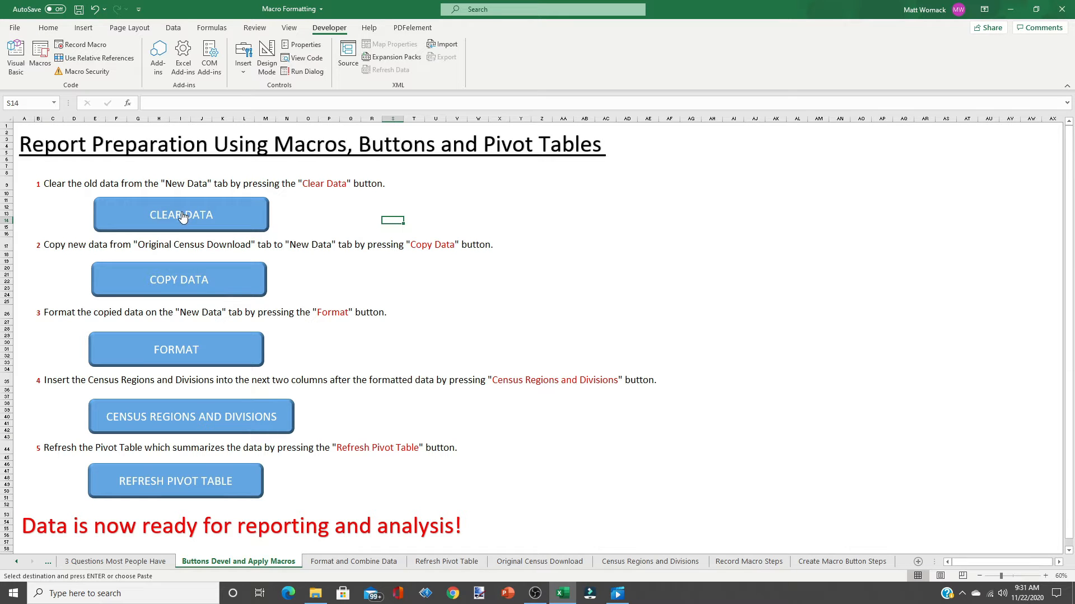
Run the CLEAR DATA button's macro, check the Format and Combine Data sheet, and return to the Buttons Devel and Apply Macros sheet.
click(182, 217)
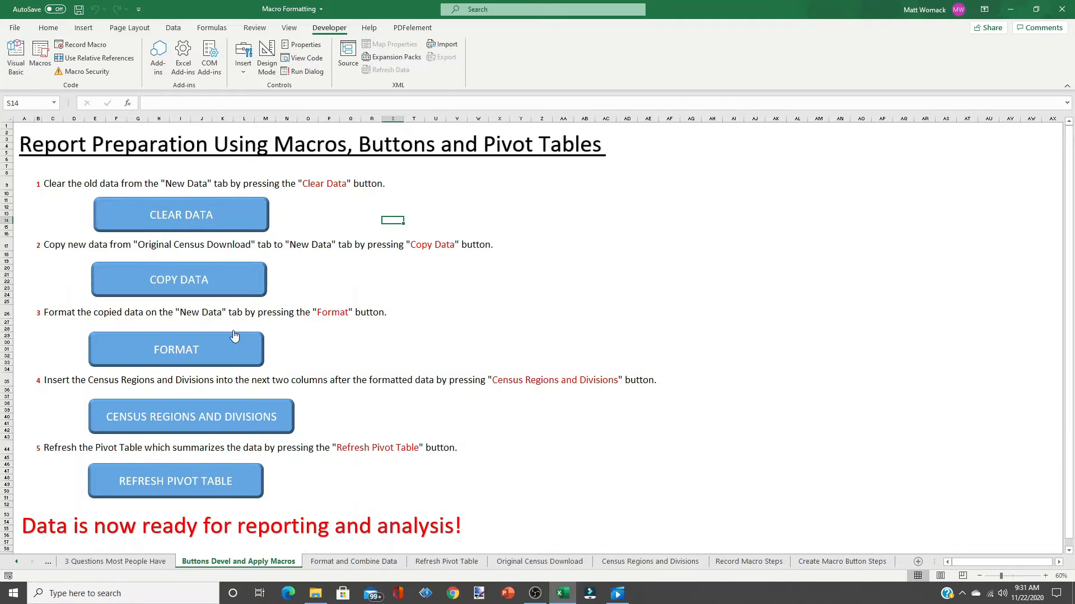
click(354, 565)
click(260, 565)
Start recording a macro named COPY_DATA with the description "THE GOAL OF THIS MACRO IS TO COPY AND PASTE OUR DATA.".
click(81, 45)
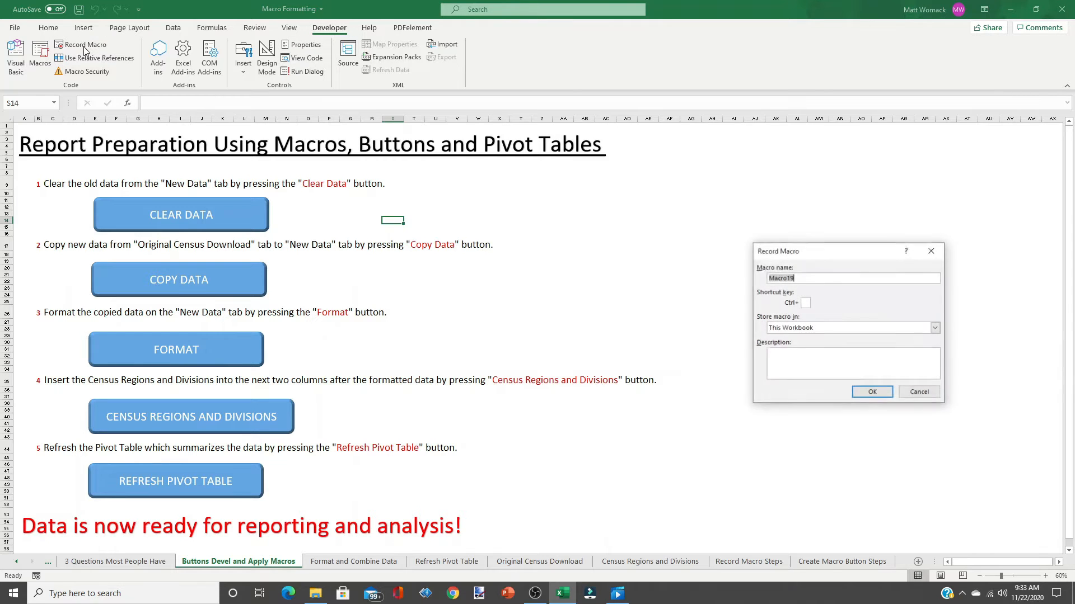
text(COPY_D)
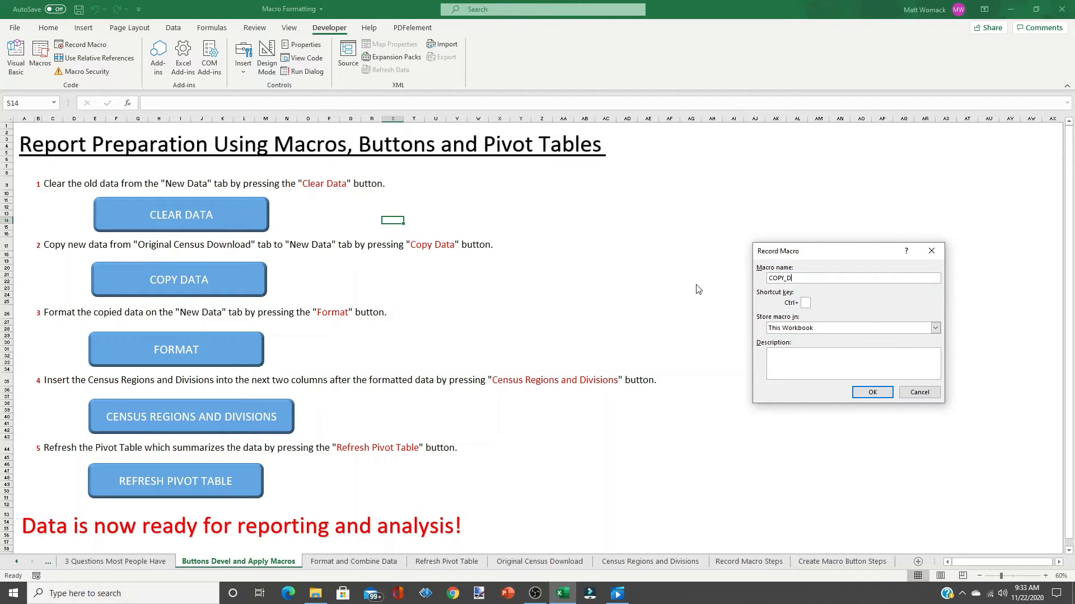
click(776, 357)
text(THE GOAL OF THI SM)
key(BackSpace)
key(BackSpace)
key(BackSpace)
text(S MACRO)
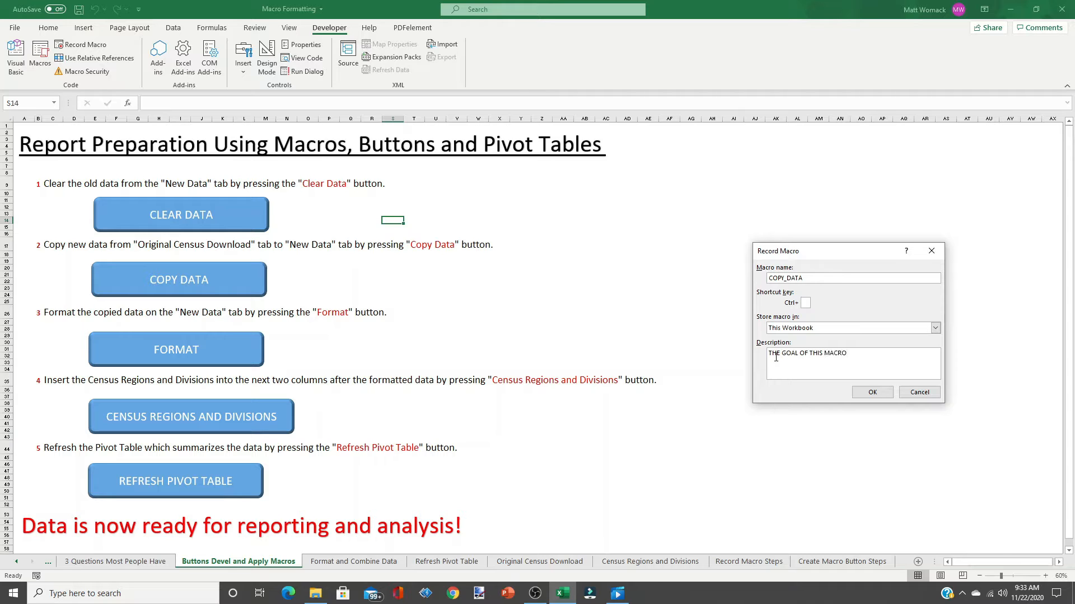
text( IS TO COPY AND PASTE OUR DATA.)
click(881, 395)
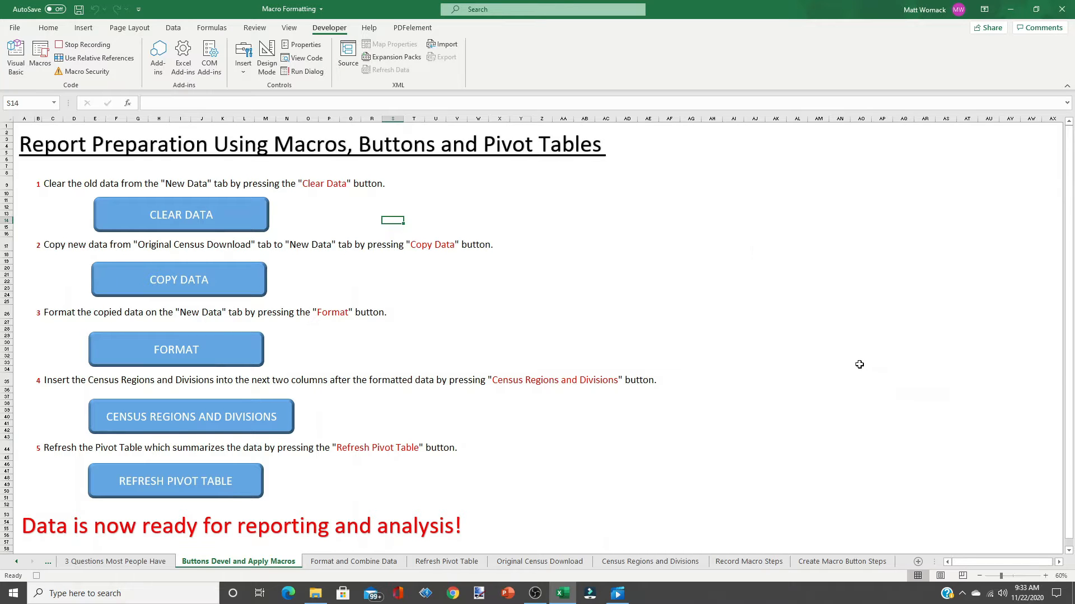
Copy the whole Original Census Download sheet and paste it into the Format and Combine Data sheet at cell A1.
click(529, 561)
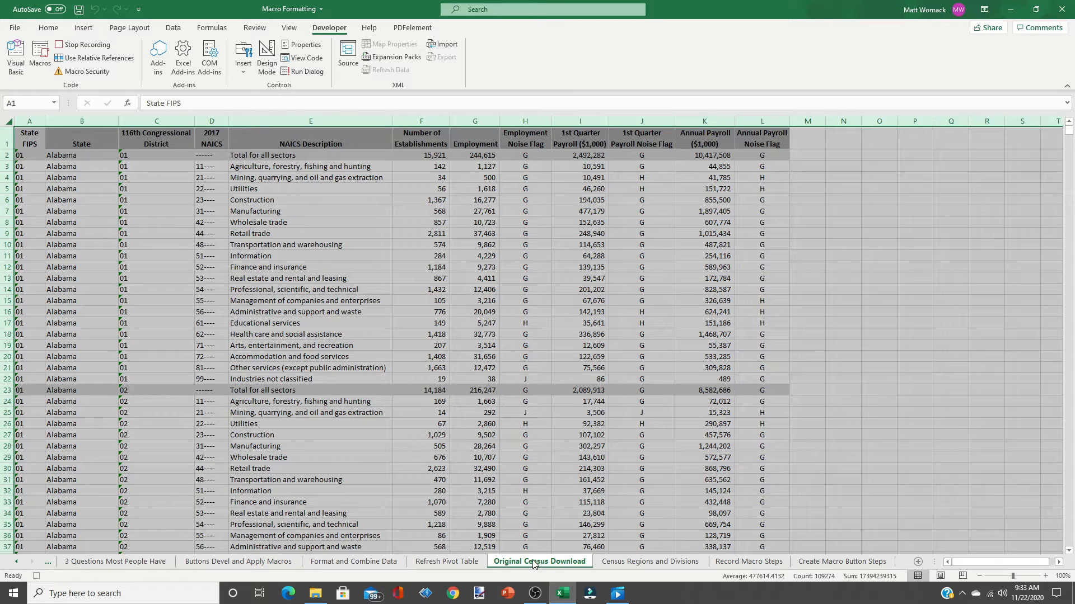
right_click(8, 123)
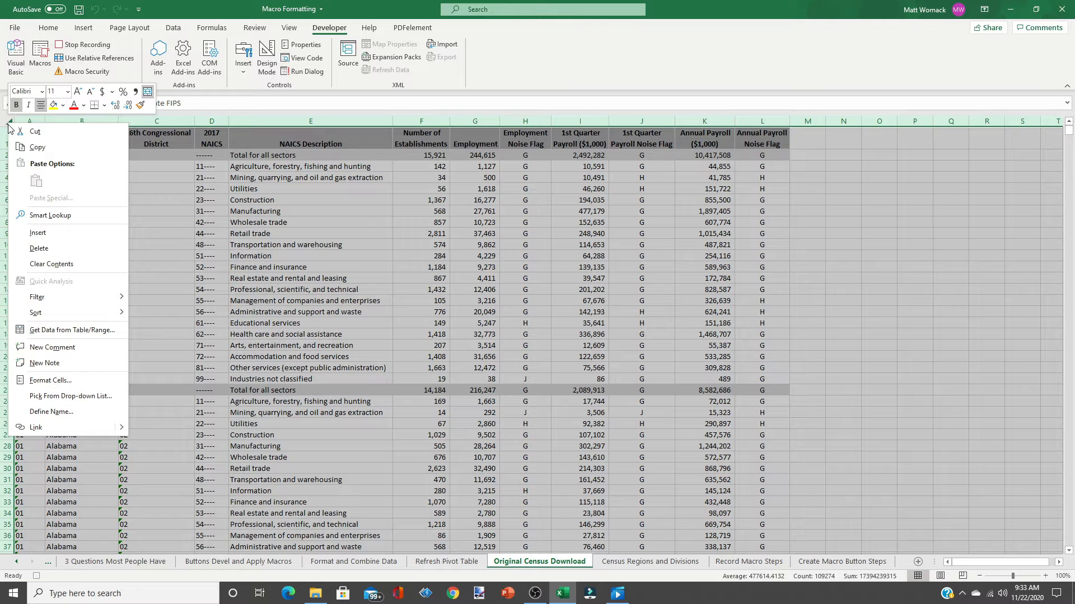
click(38, 147)
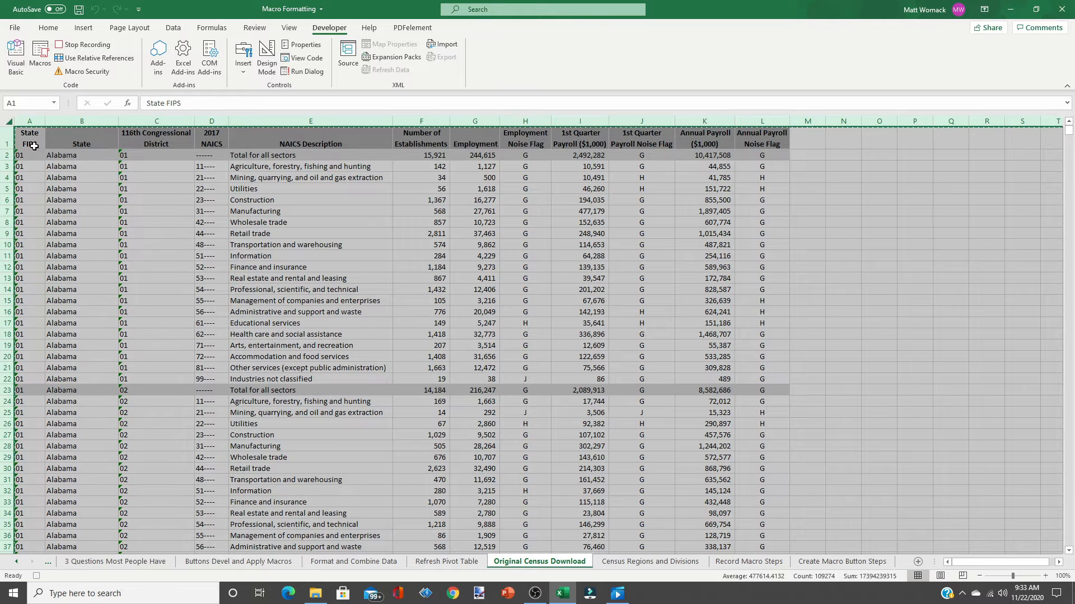
click(358, 561)
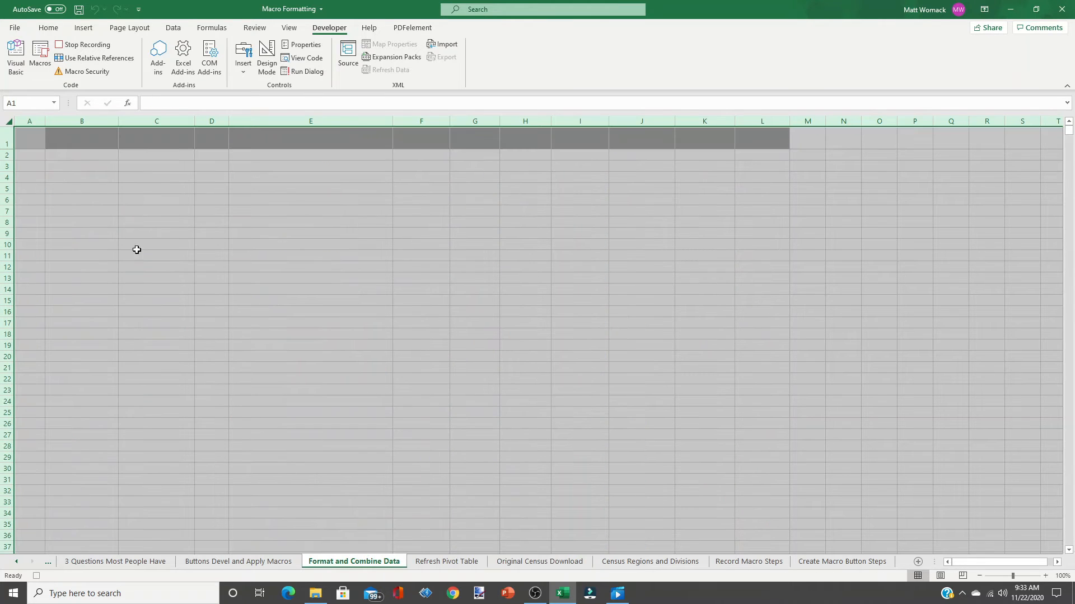
right_click(28, 141)
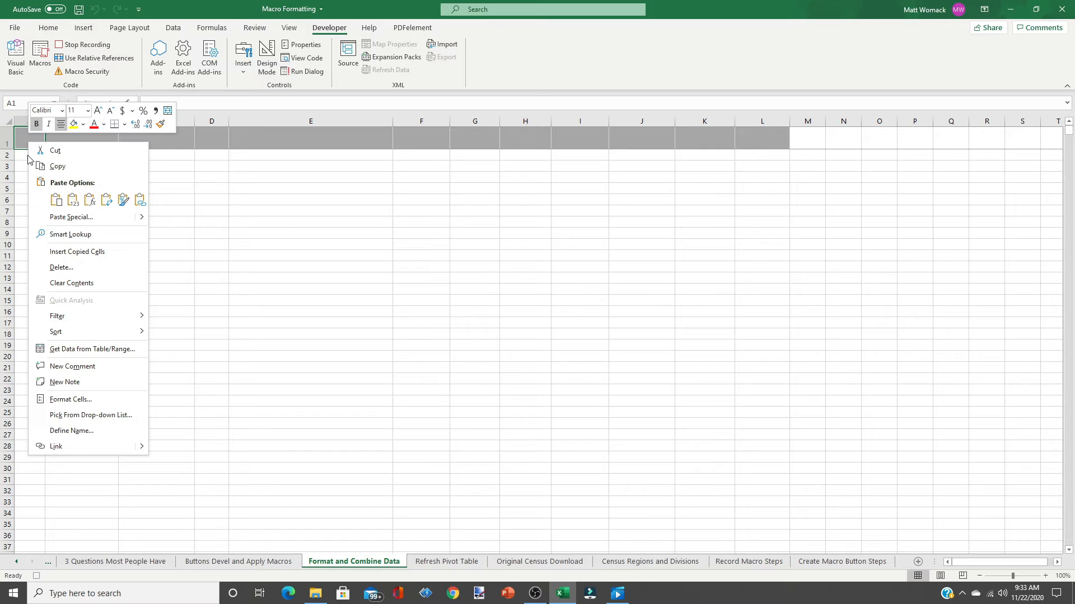
click(52, 202)
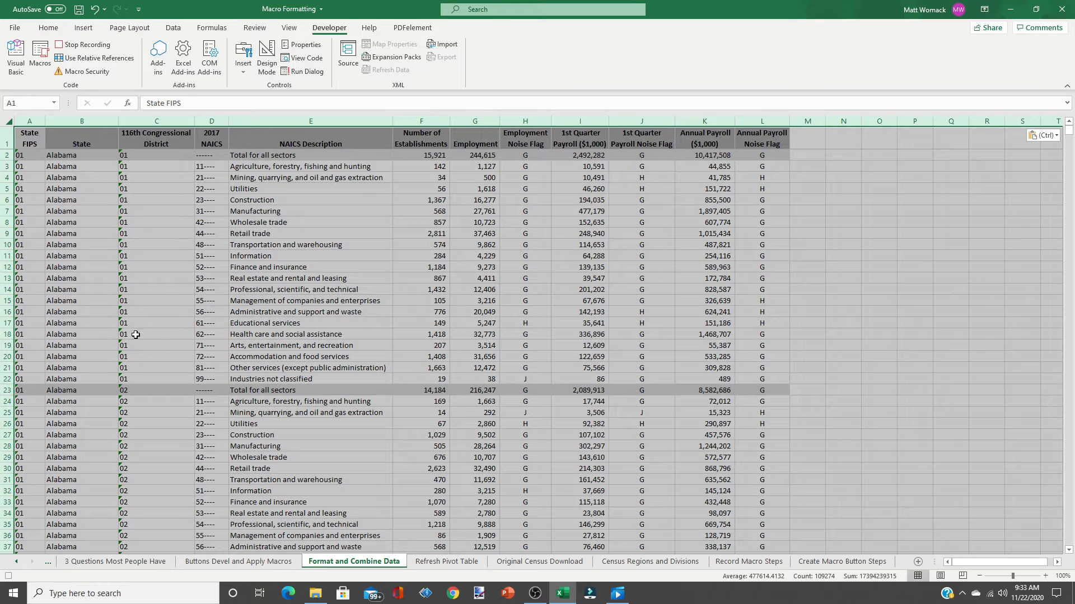
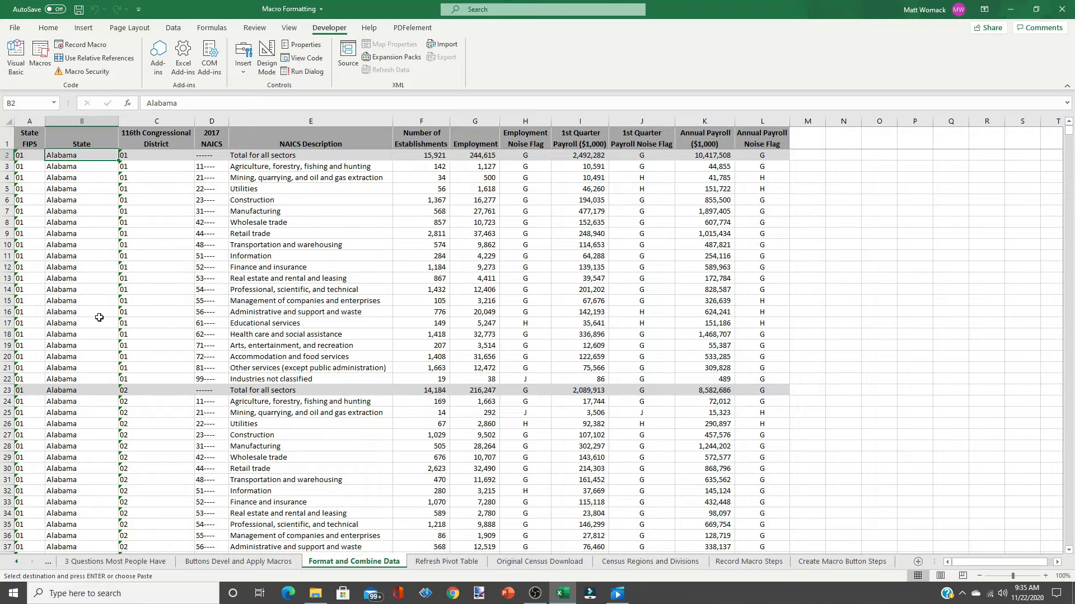
Check the end of the data, and start recording a FORMAT macro from the buttons sheet described "THE GOAL OF THIS MACROS IS TO FORMAT OUR DATA.".
key(ctrl+Down)
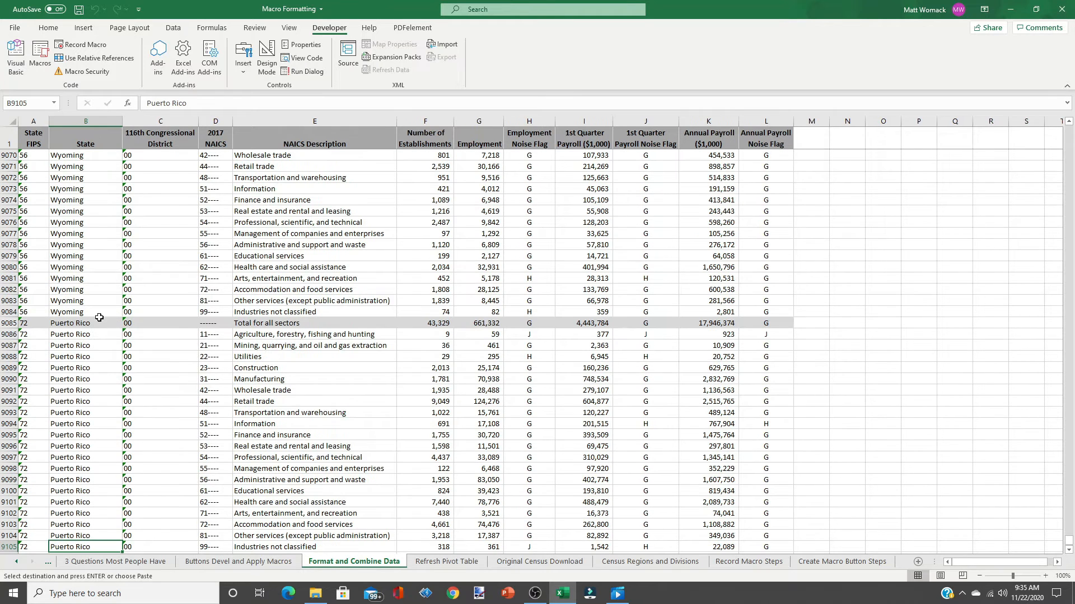
scroll(99, 317, down, 7)
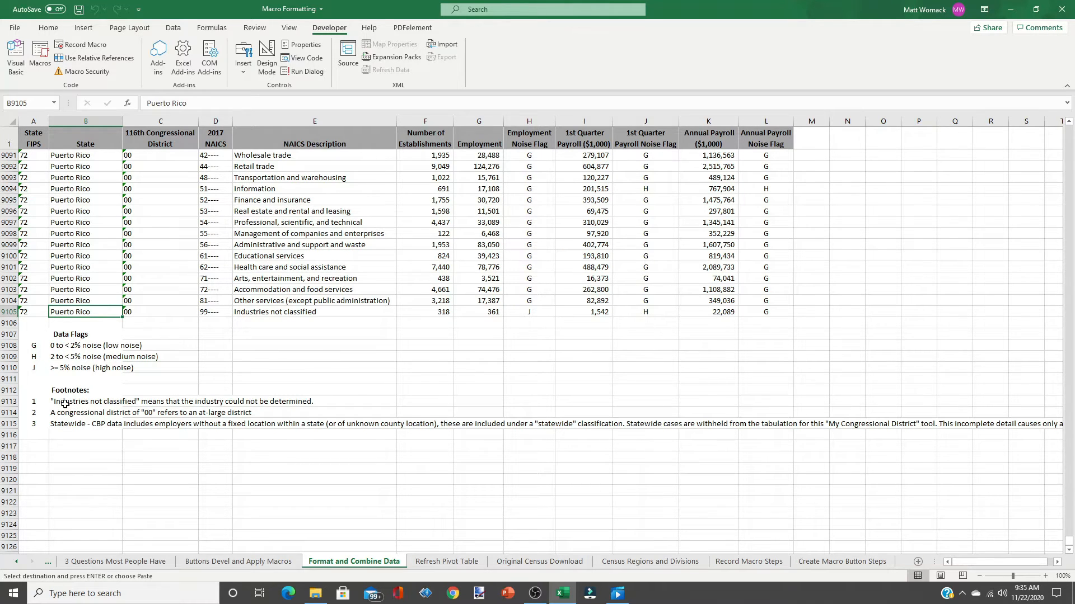
click(233, 562)
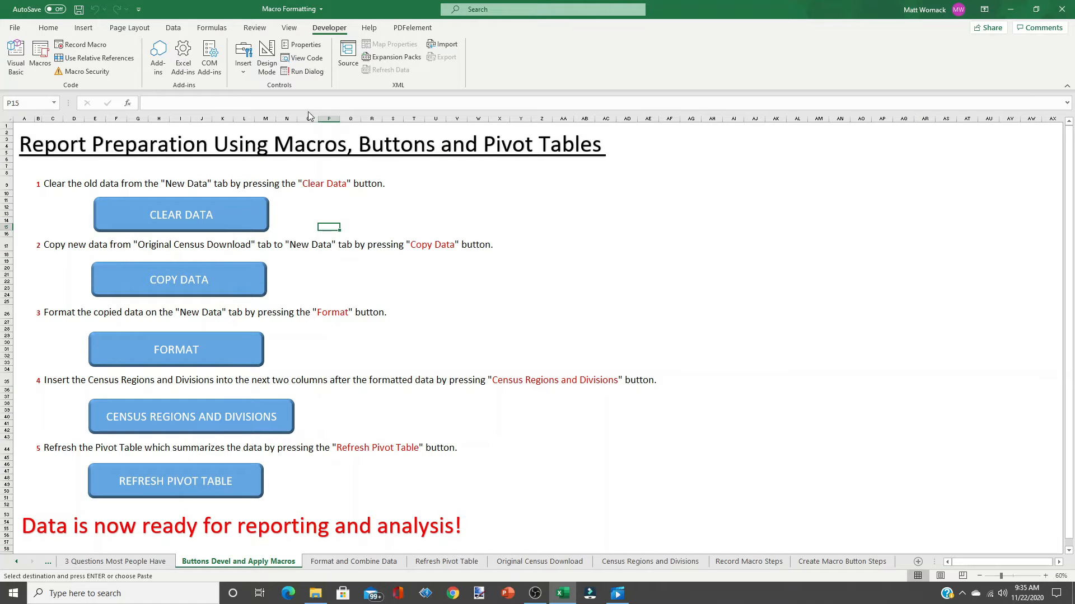
click(77, 47)
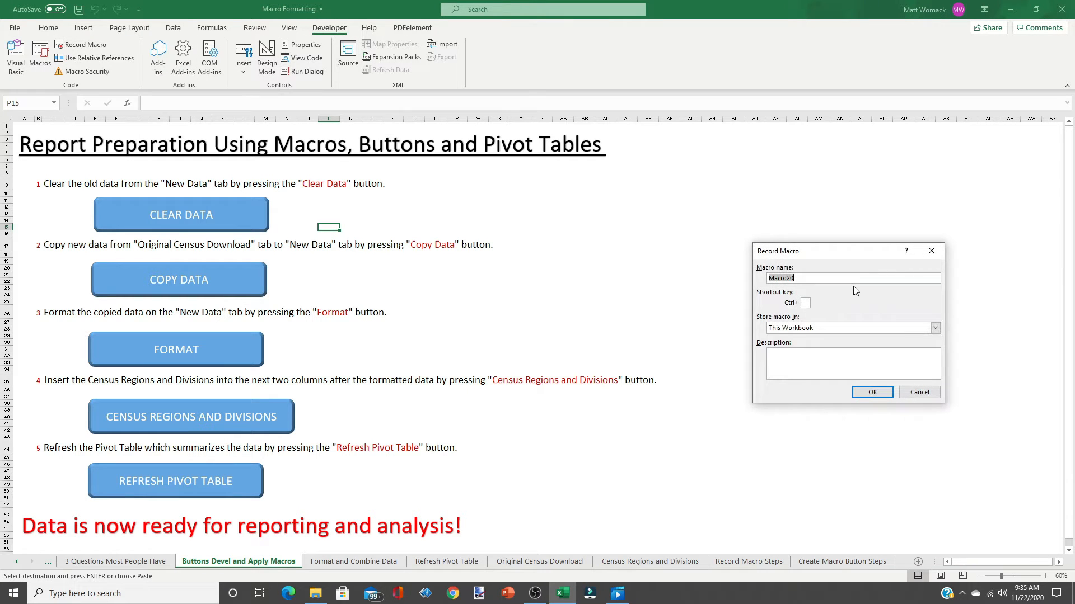
text(FORMAT)
click(787, 353)
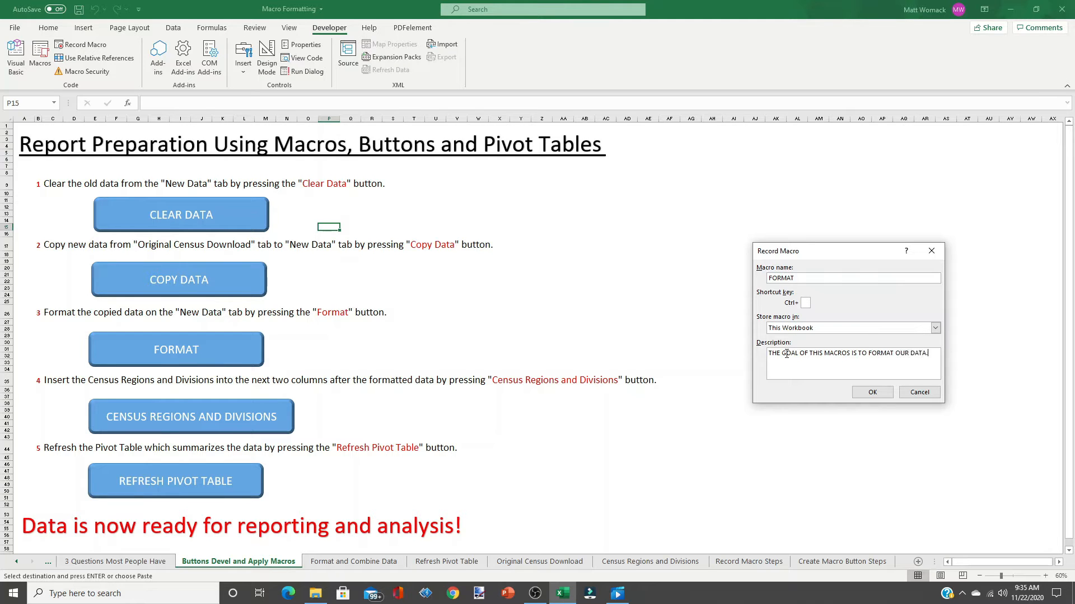
click(872, 392)
Turn on filtering for header row 1 of the Format and Combine Data sheet.
click(354, 561)
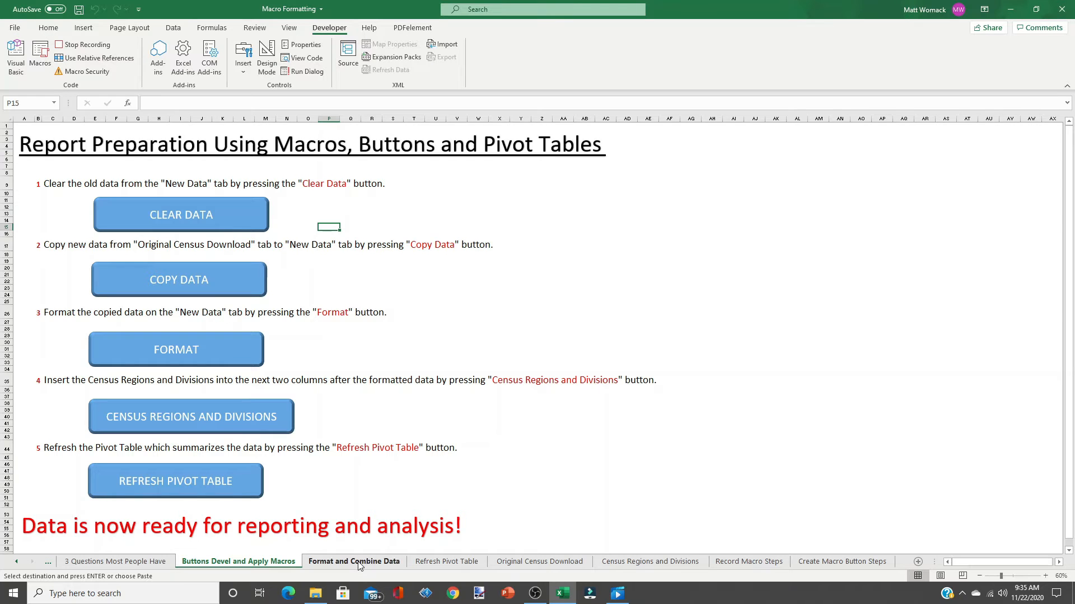
drag(1068, 541, 1069, 541)
drag(1071, 134, 1069, 131)
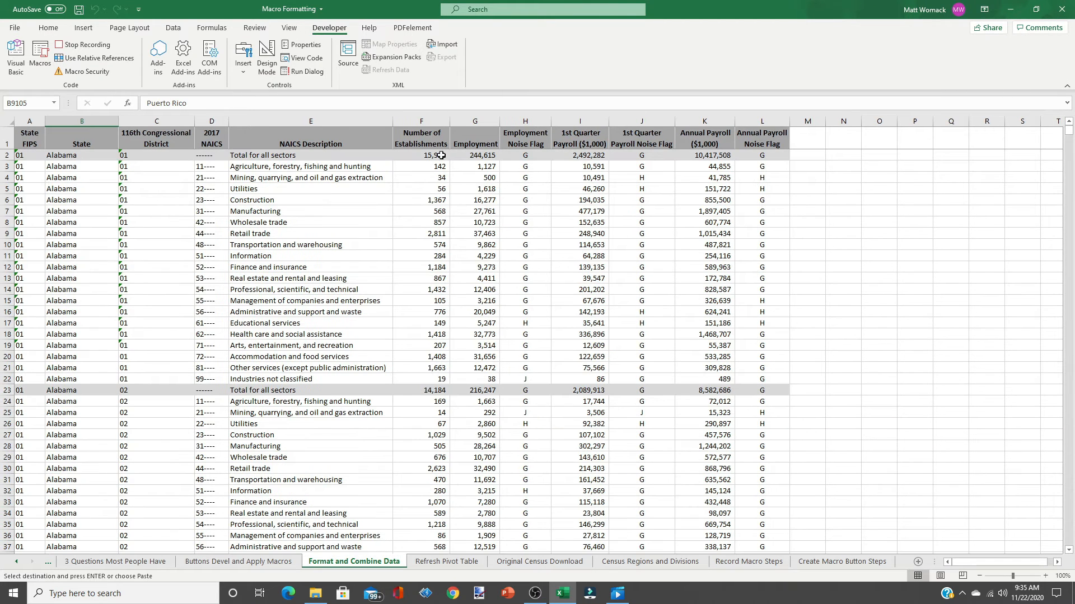
click(7, 139)
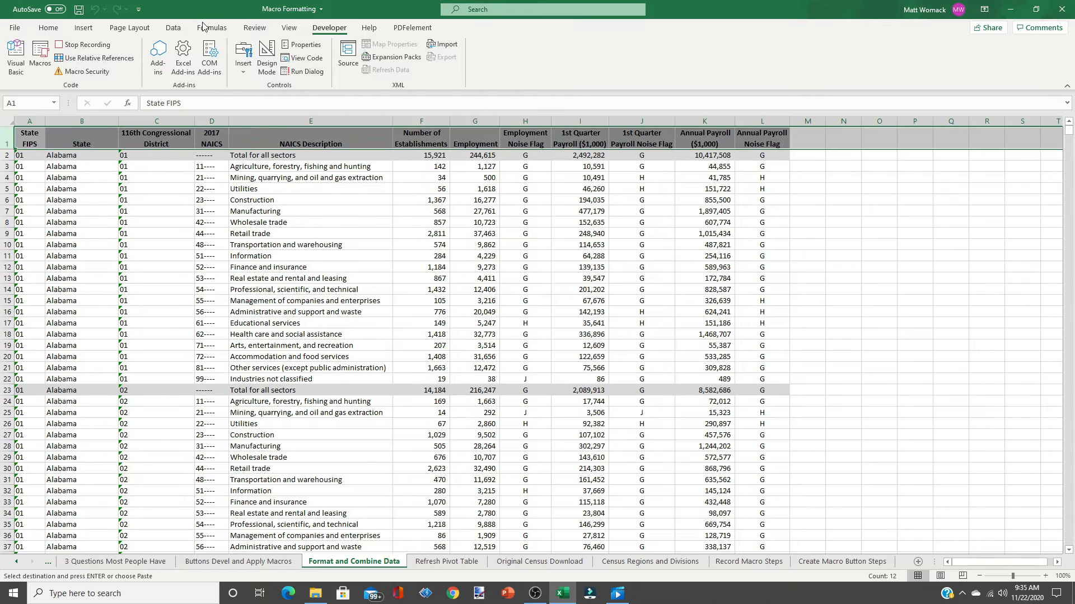
click(174, 28)
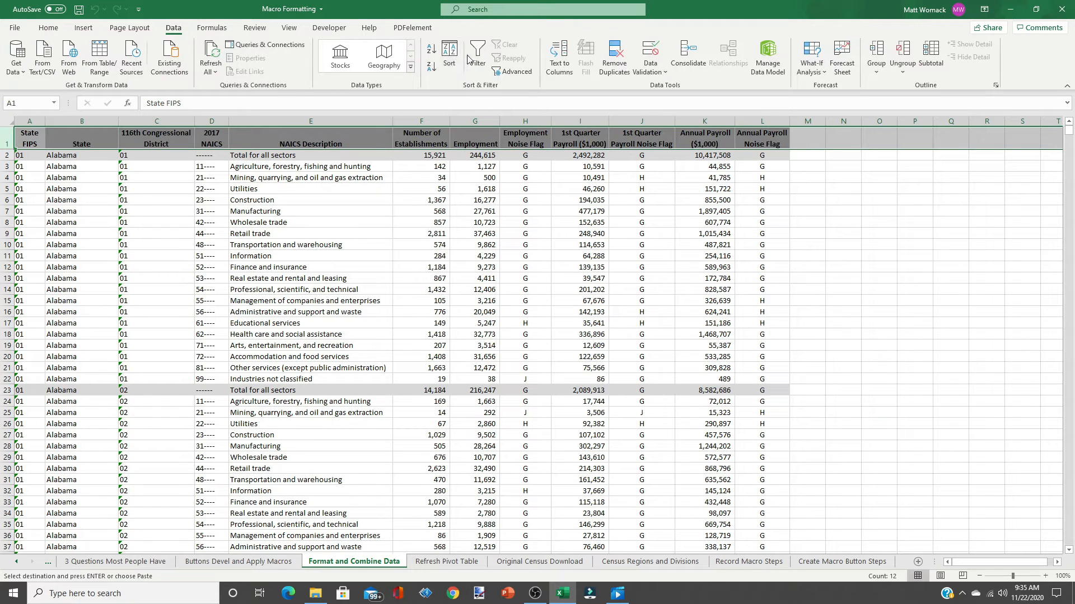
click(478, 54)
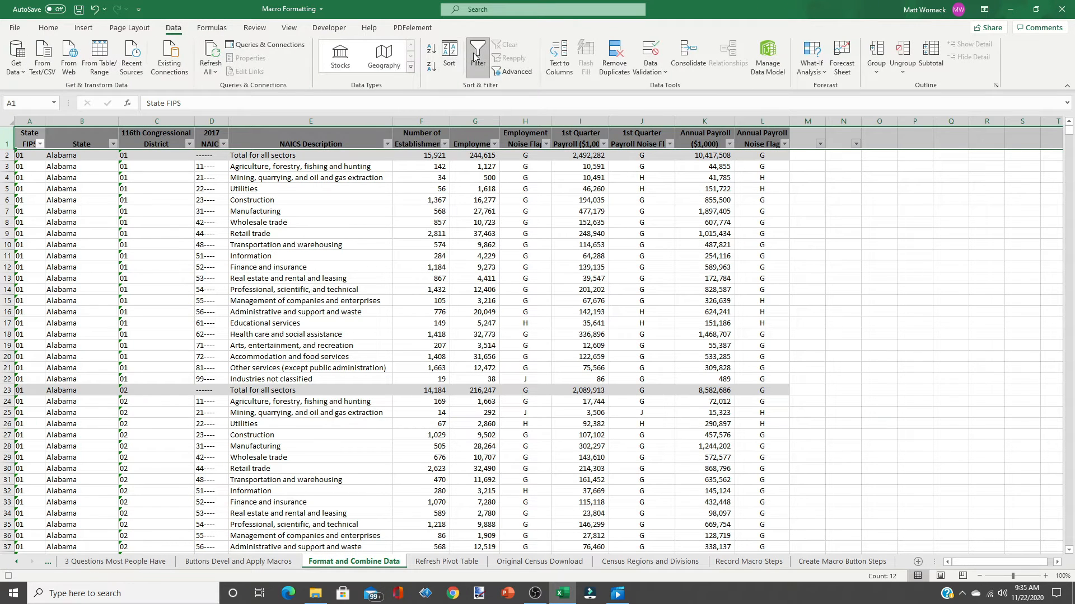
Sort the NAICS Description column A to Z and filter it with the search TOTAL to show only "Total for all sectors".
click(387, 145)
click(339, 159)
click(386, 144)
click(297, 263)
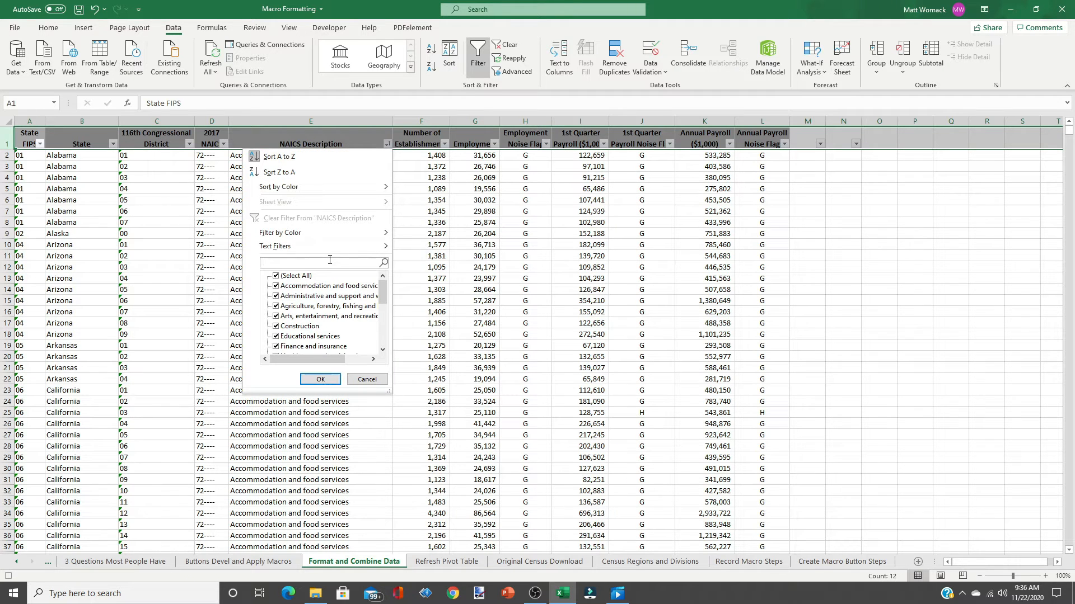
text(TOTAL)
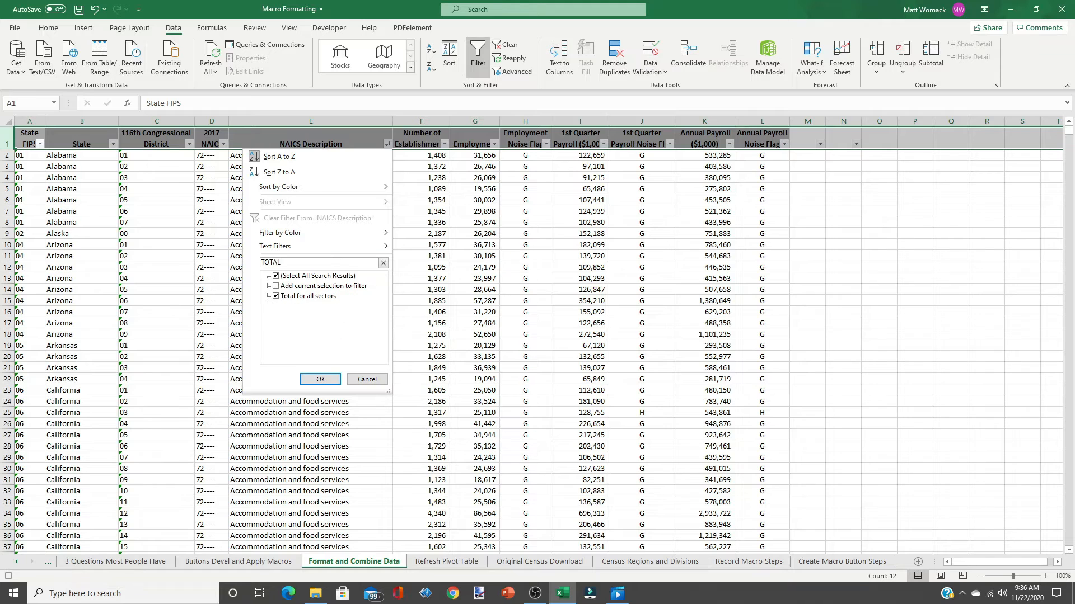
click(320, 379)
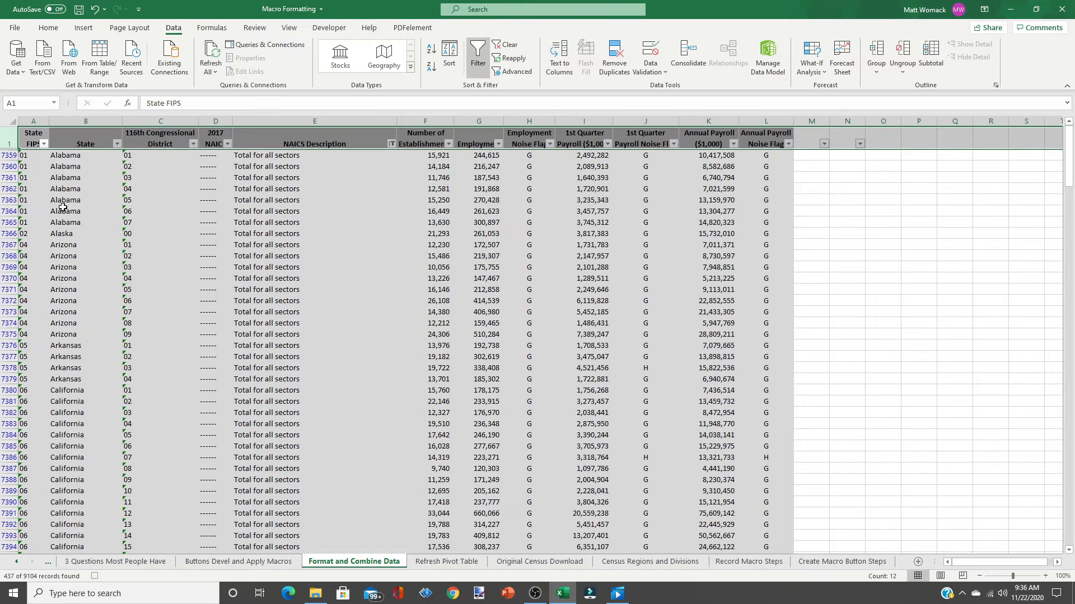
Select all the filtered "Total for all sectors" rows and clear their contents.
click(3, 155)
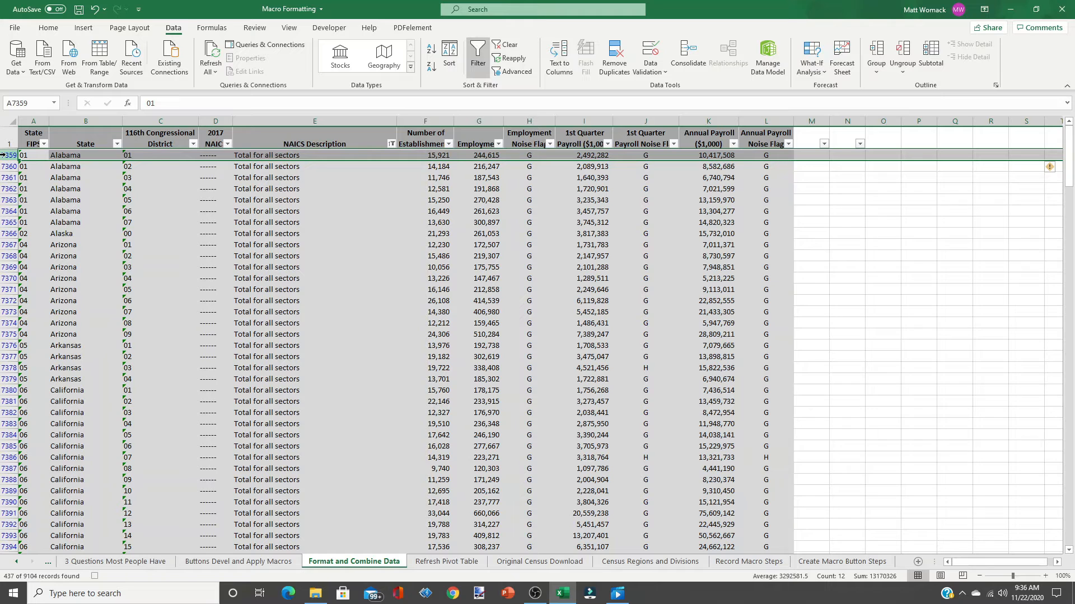
key(ctrl+shift+Down)
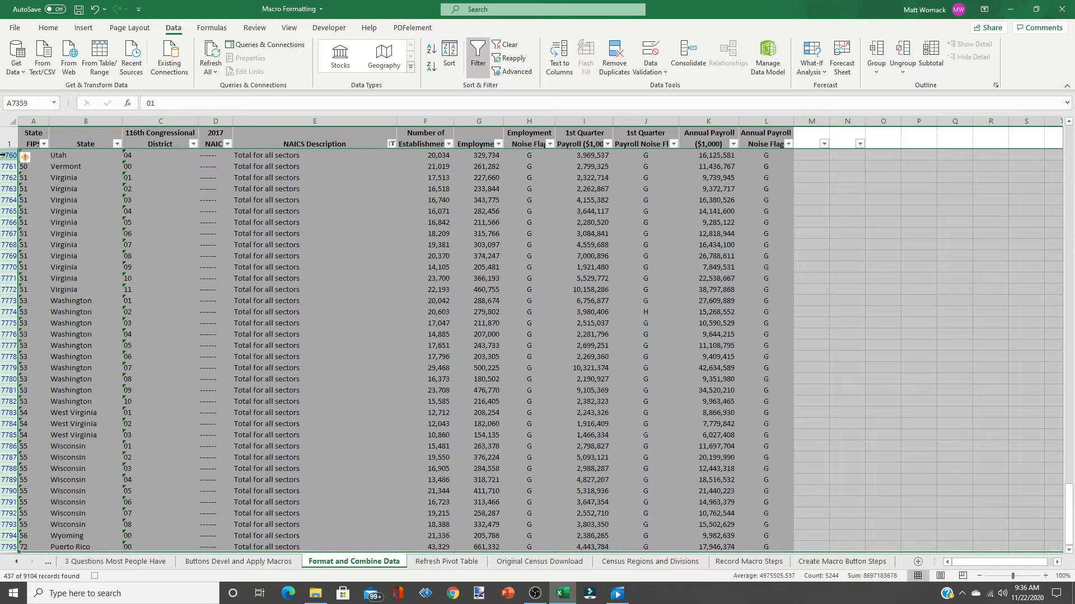
key(Delete)
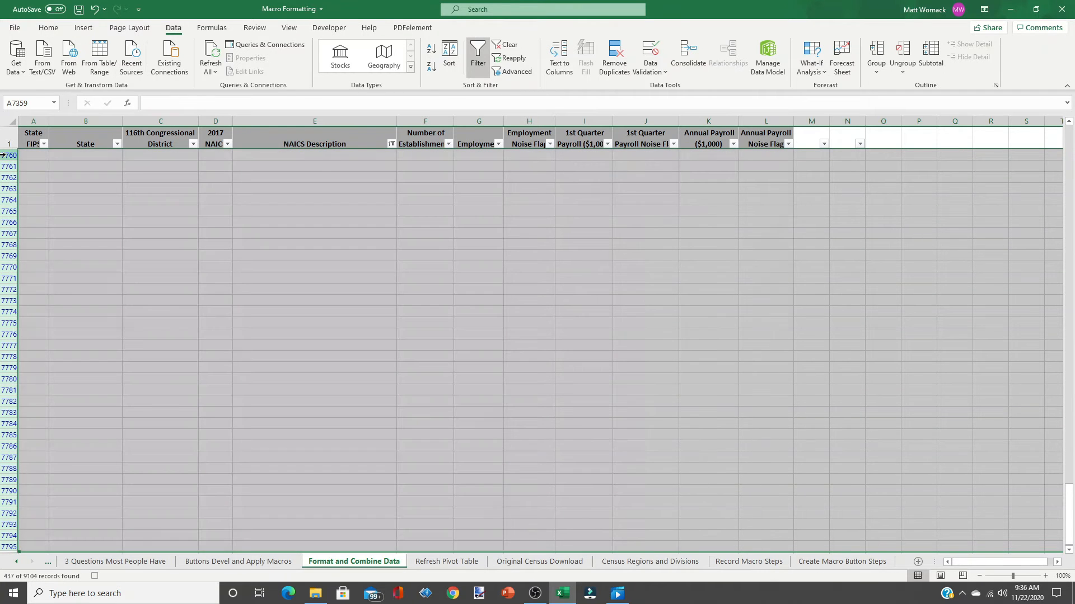
Show all NAICS Description entries again by selecting every filter value, and re-sort the column A to Z.
click(391, 144)
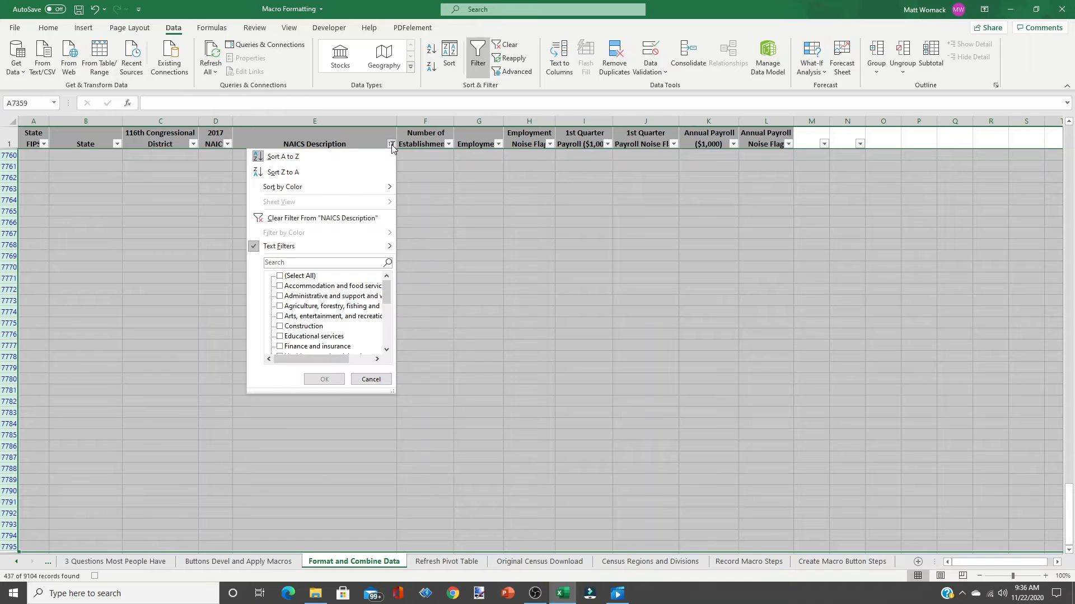
click(280, 277)
click(323, 379)
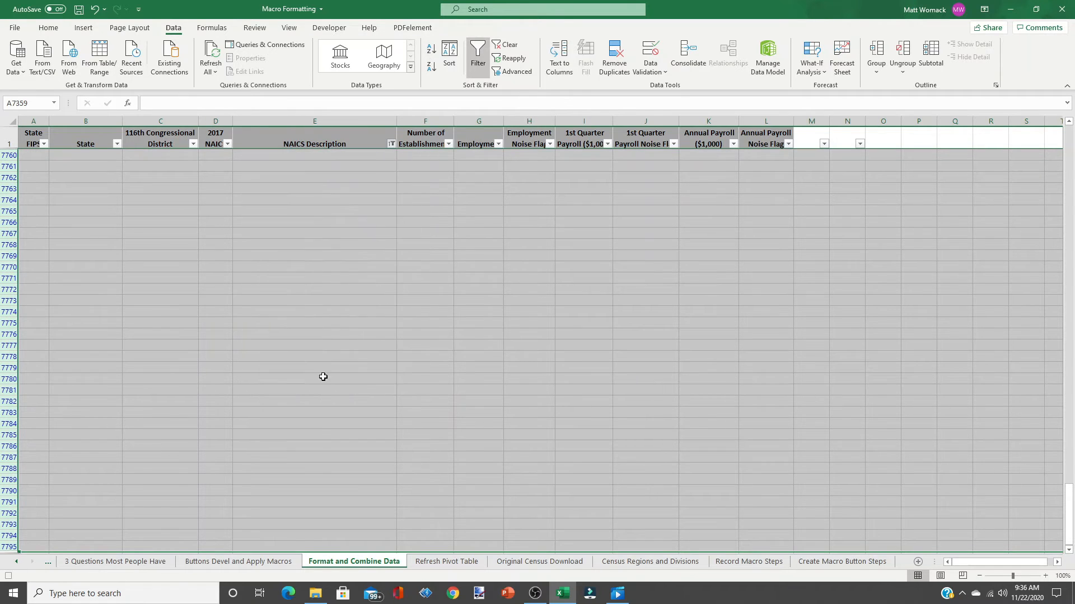
click(392, 144)
click(304, 160)
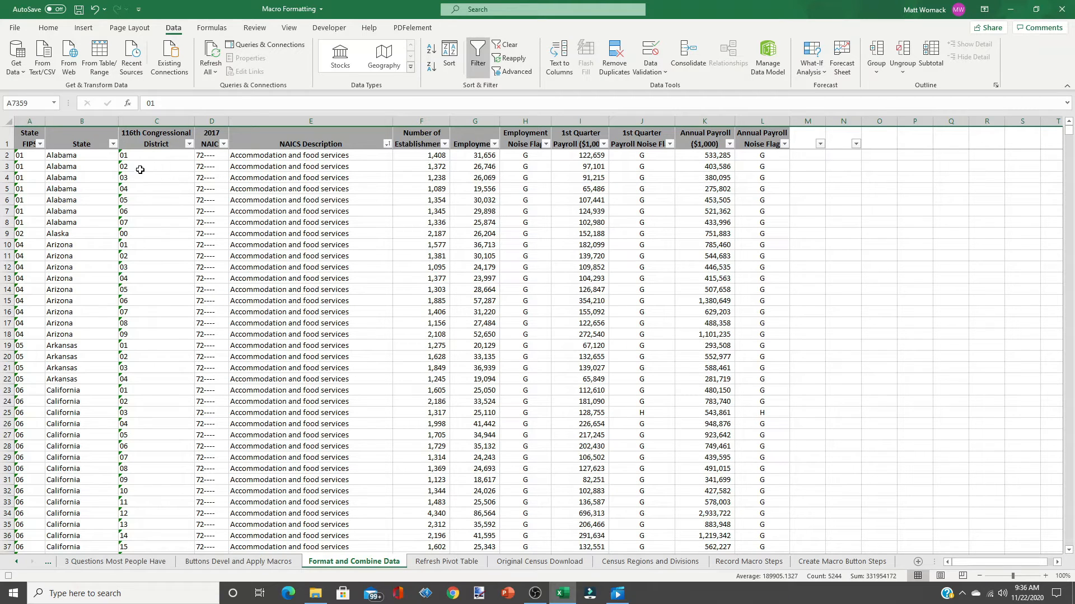
Sort the State column A to Z and filter it with the search PUERTO to show only Puerto Rico.
click(113, 144)
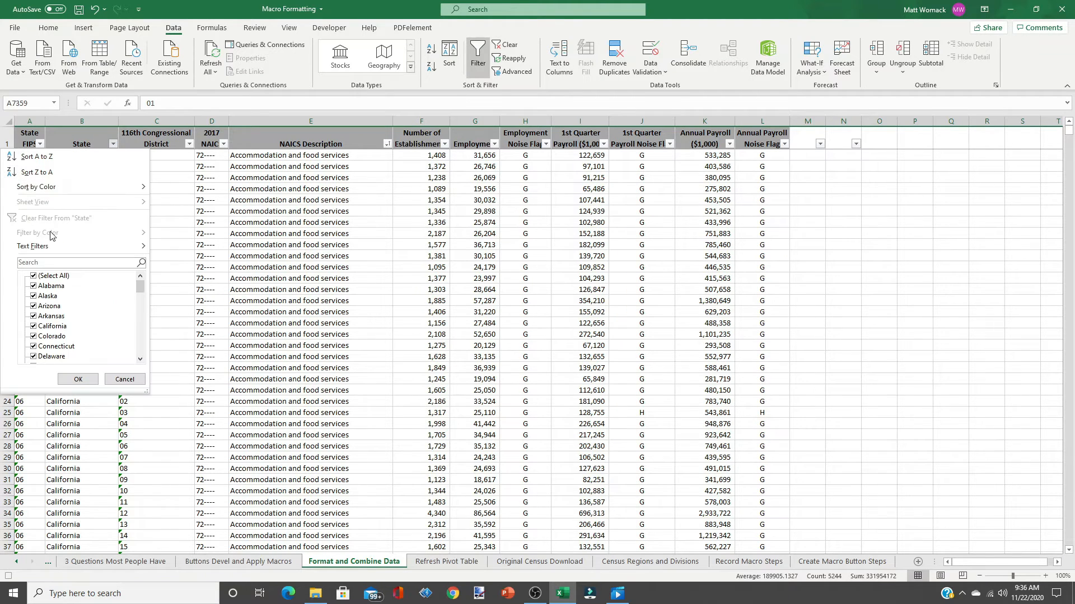
click(52, 157)
click(112, 144)
click(39, 263)
text(PUERTO)
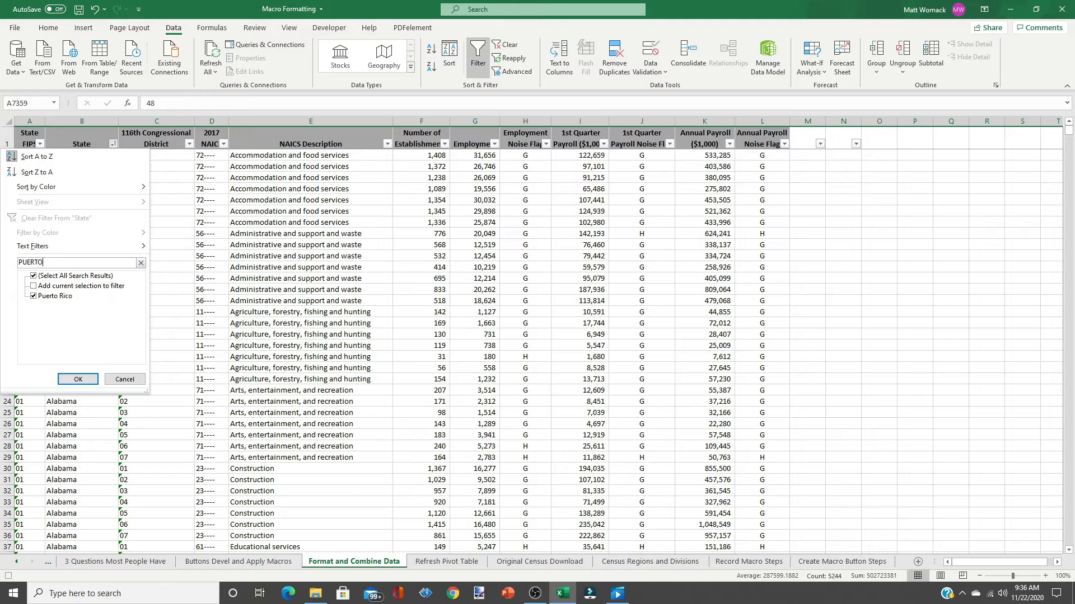
click(75, 378)
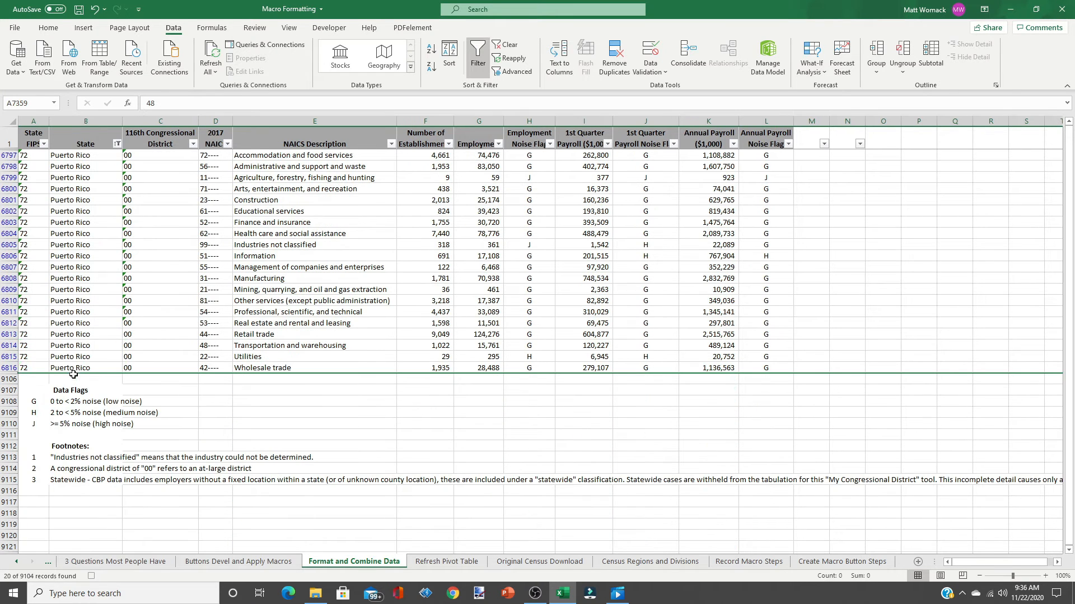
Clear the contents of the filtered Puerto Rico rows and of the Data Flags and Footnotes block in rows 9107 to 9115.
click(6, 156)
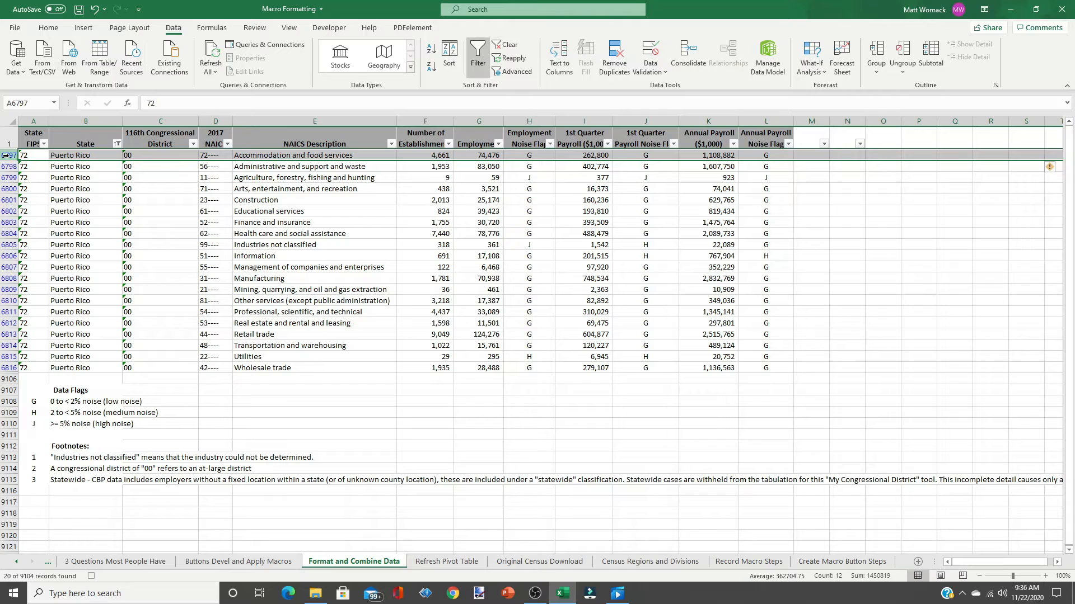
key(ctrl+shift+Down)
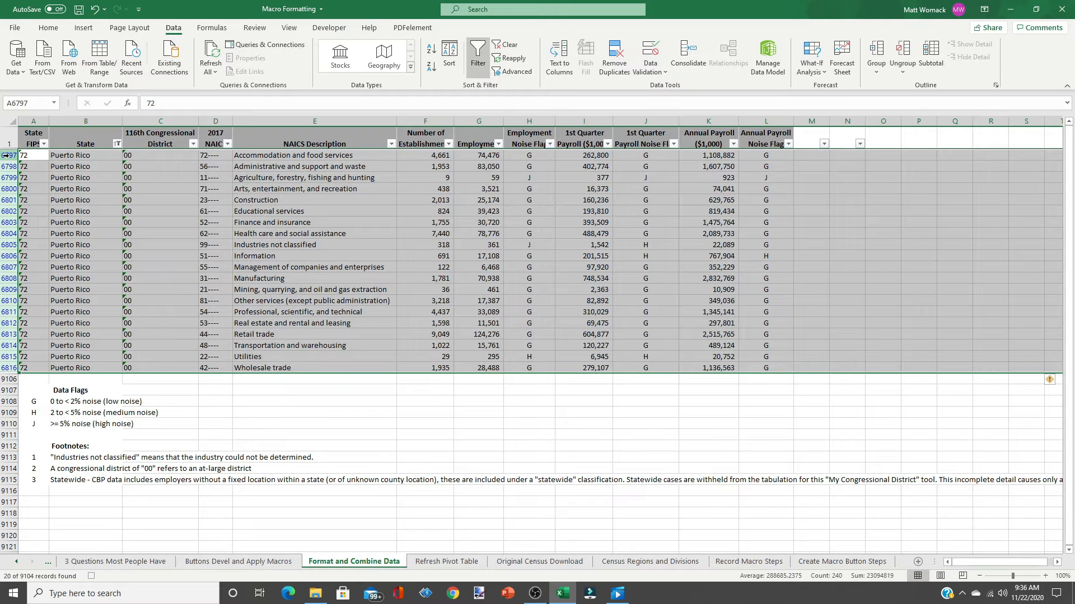
key(Delete)
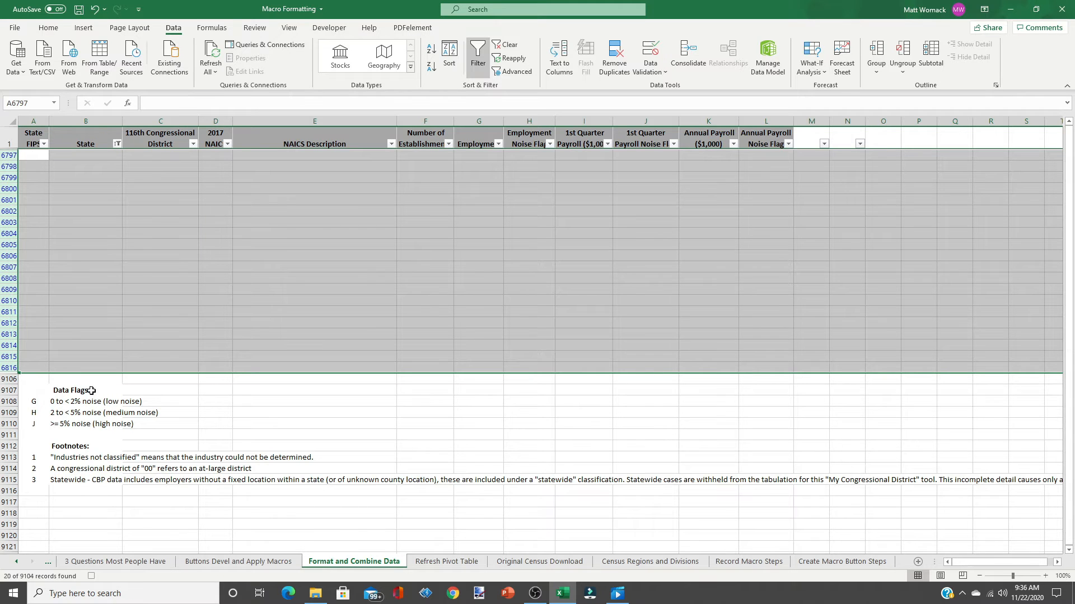
drag(10, 390, 22, 479)
key(Delete)
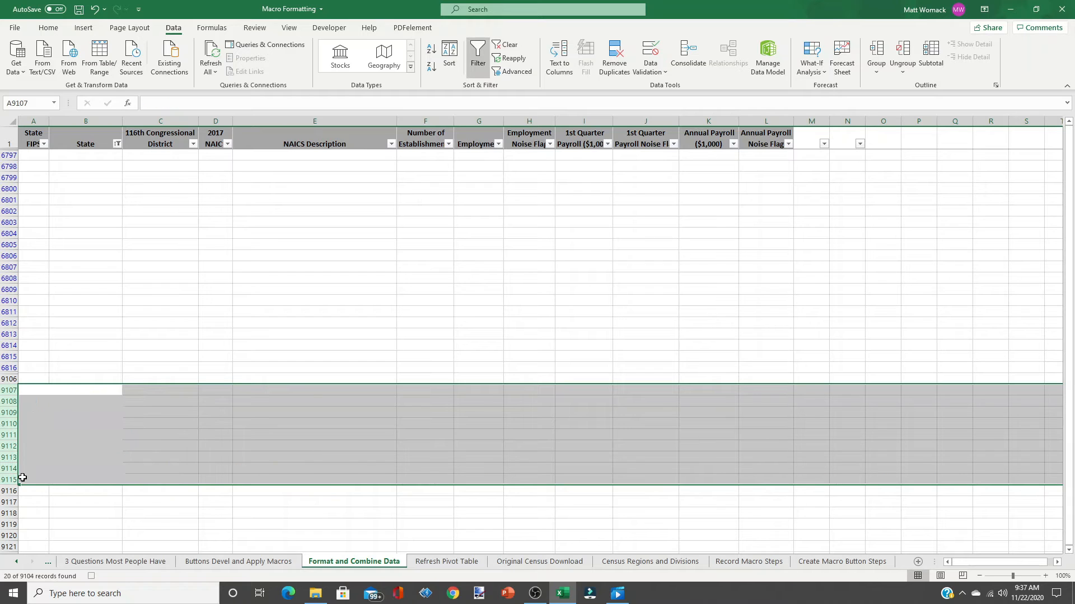
Show all State entries again by selecting every value in the State column's filter.
click(117, 144)
click(35, 276)
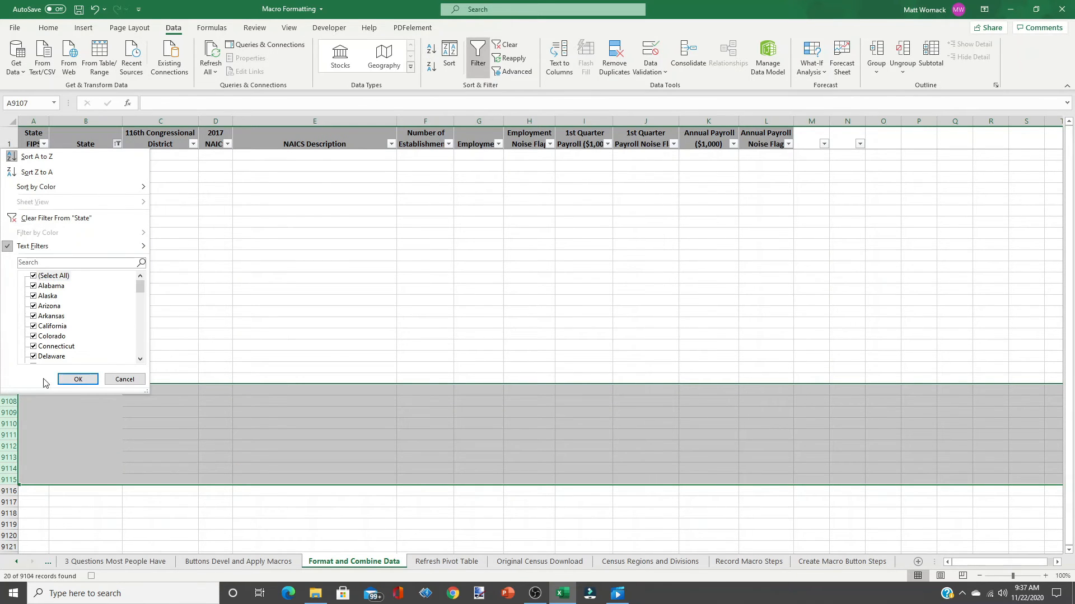
click(78, 378)
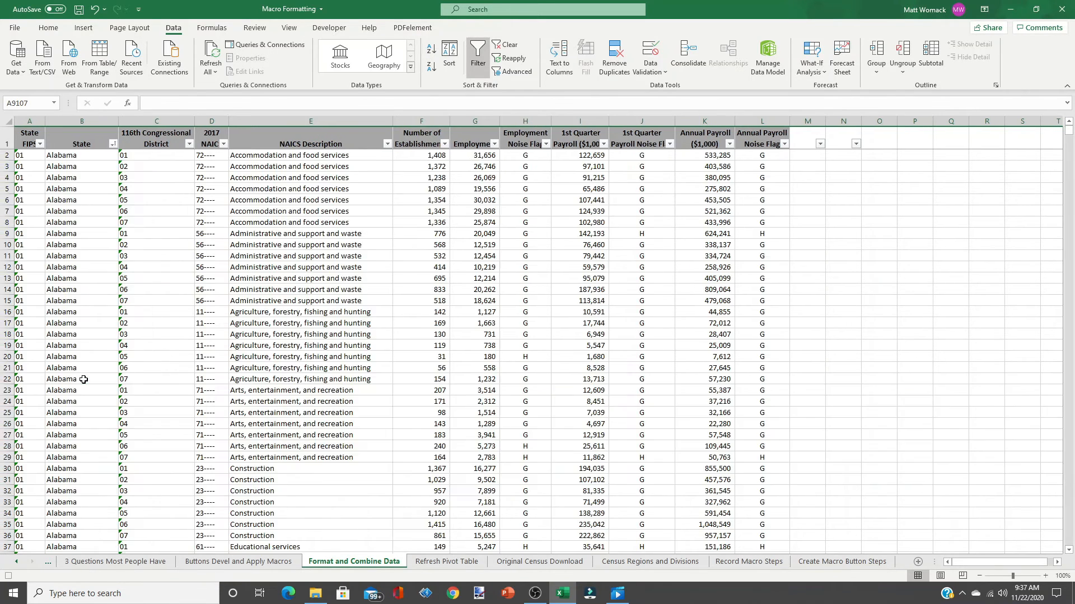
Re-sort the State column A to Z and end the FORMAT macro recording from the Buttons Devel and Apply Macros sheet.
click(113, 144)
click(92, 157)
click(238, 562)
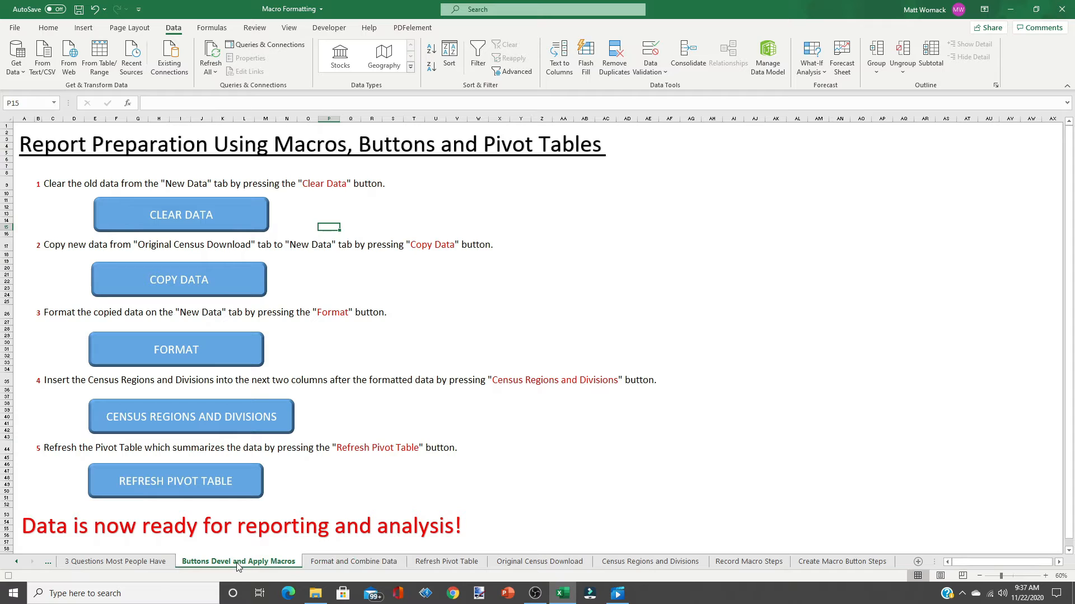
click(327, 29)
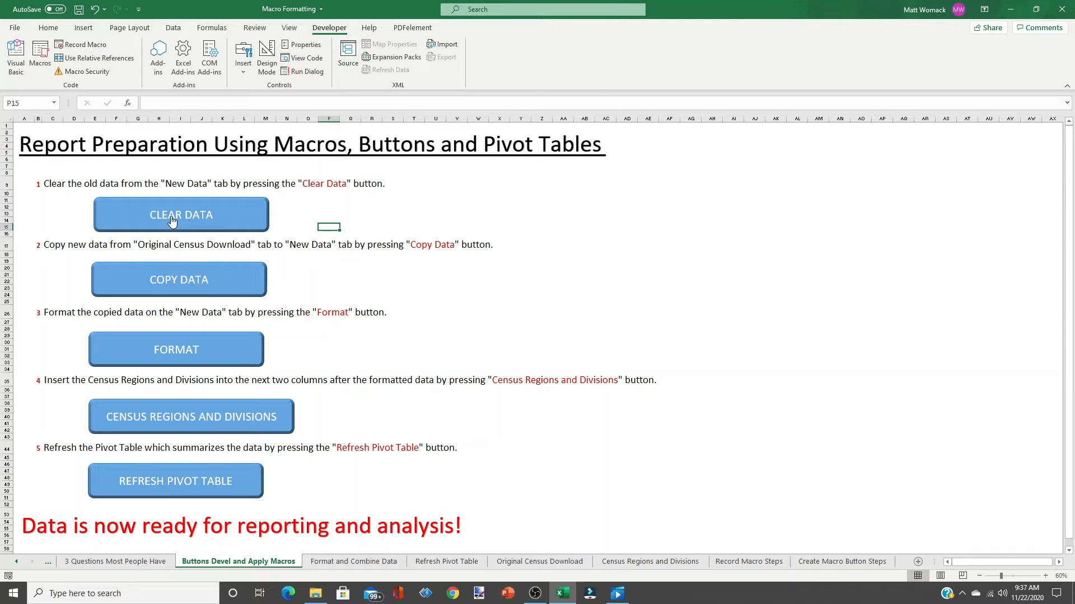
Run the CLEAR DATA and COPY DATA macro buttons and check the refilled Format and Combine Data sheet.
click(194, 219)
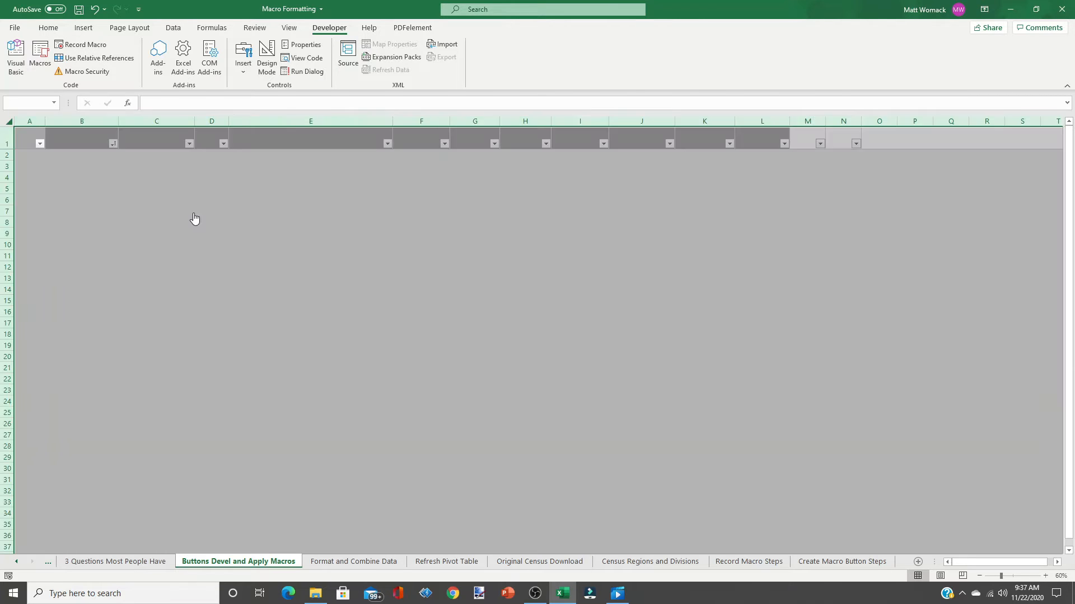
click(182, 279)
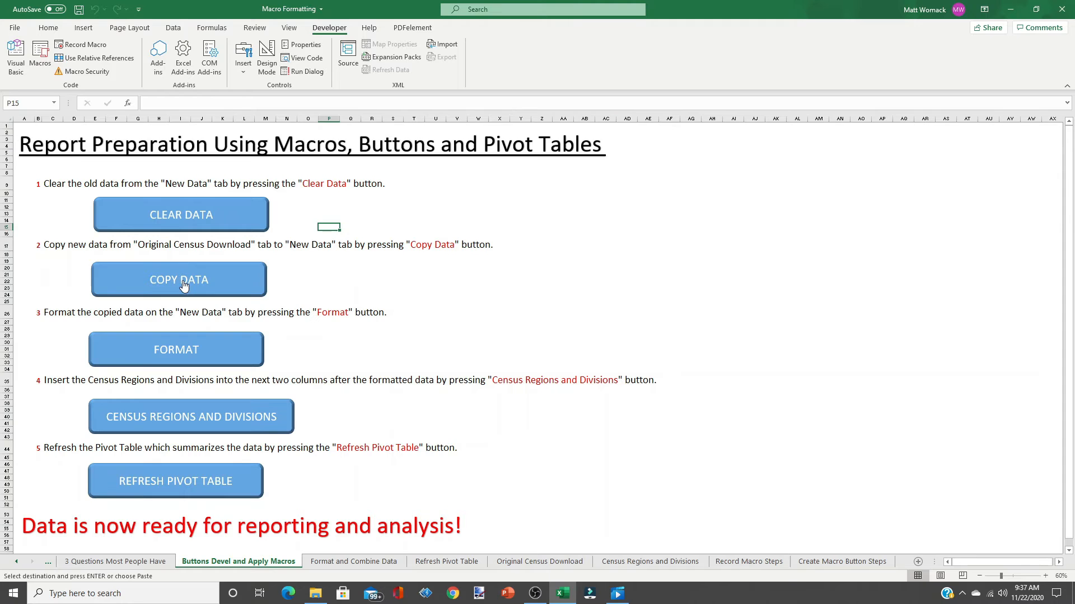
click(315, 563)
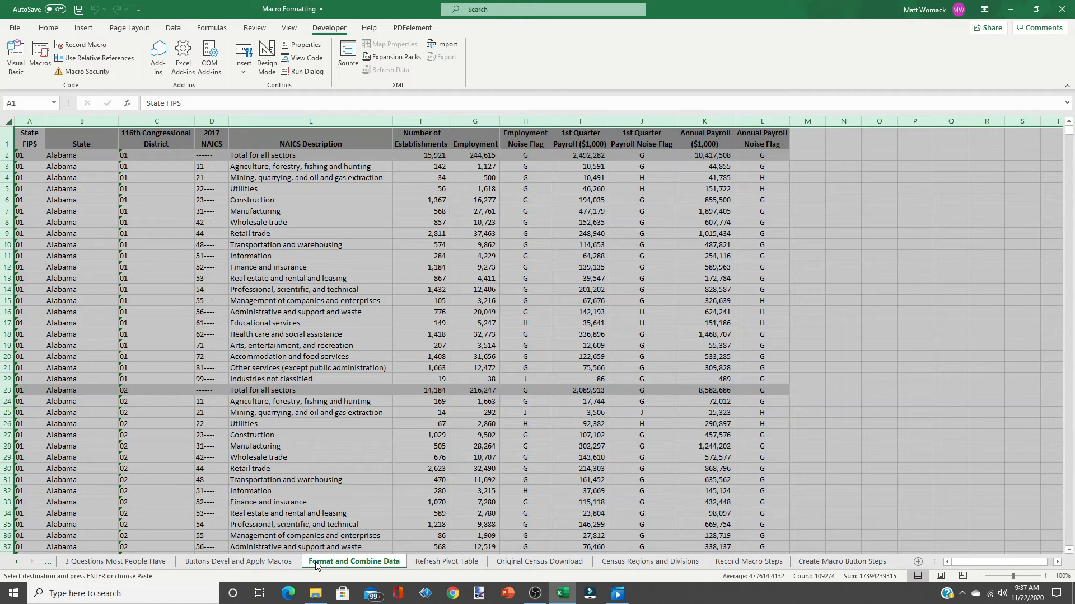
click(237, 561)
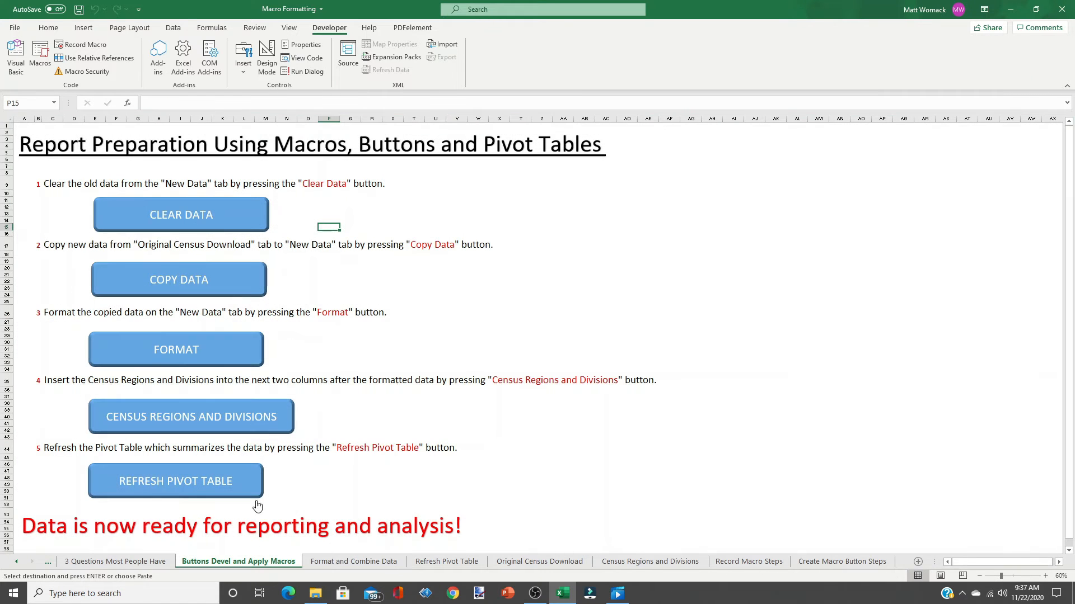
Run the FORMAT macro from the list of macros in all open workbooks.
click(38, 70)
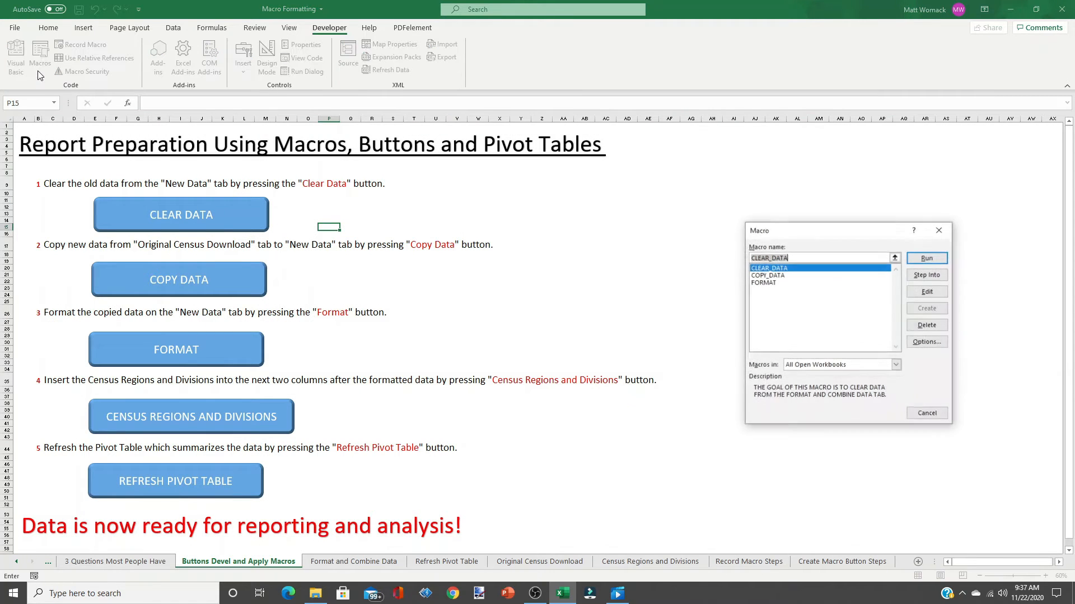
click(764, 283)
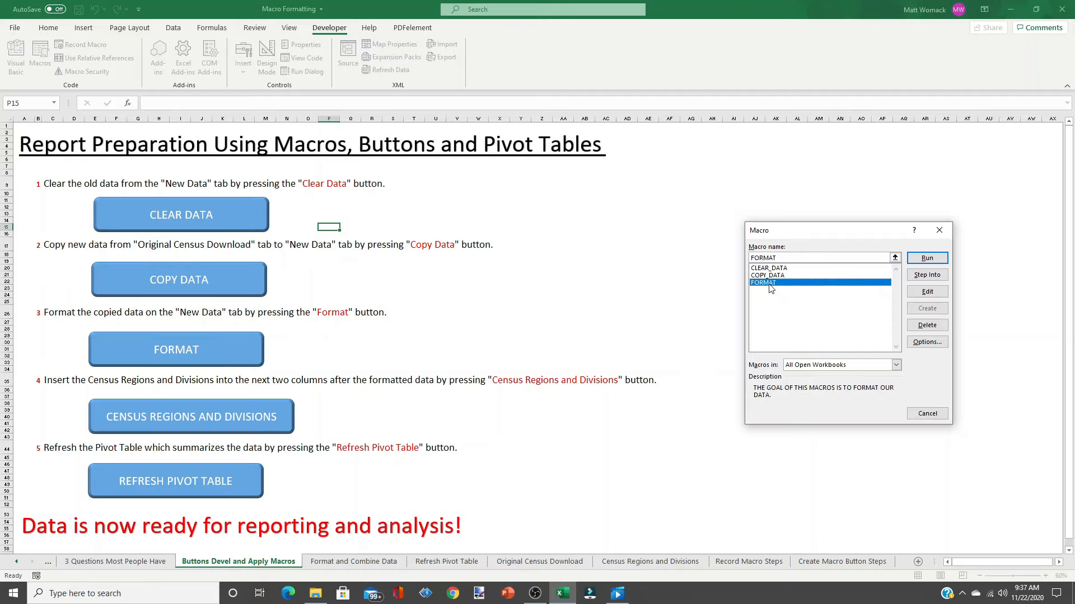
click(927, 260)
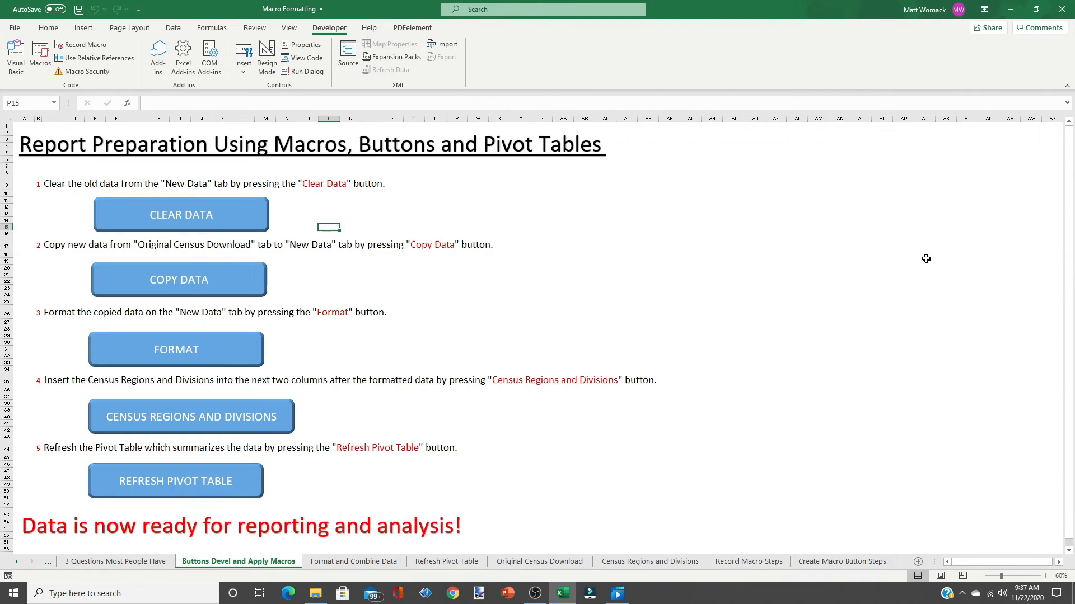
Search the NAICS Description filter for TOTAL on the Format and Combine Data sheet, leaving the filter unapplied.
click(344, 562)
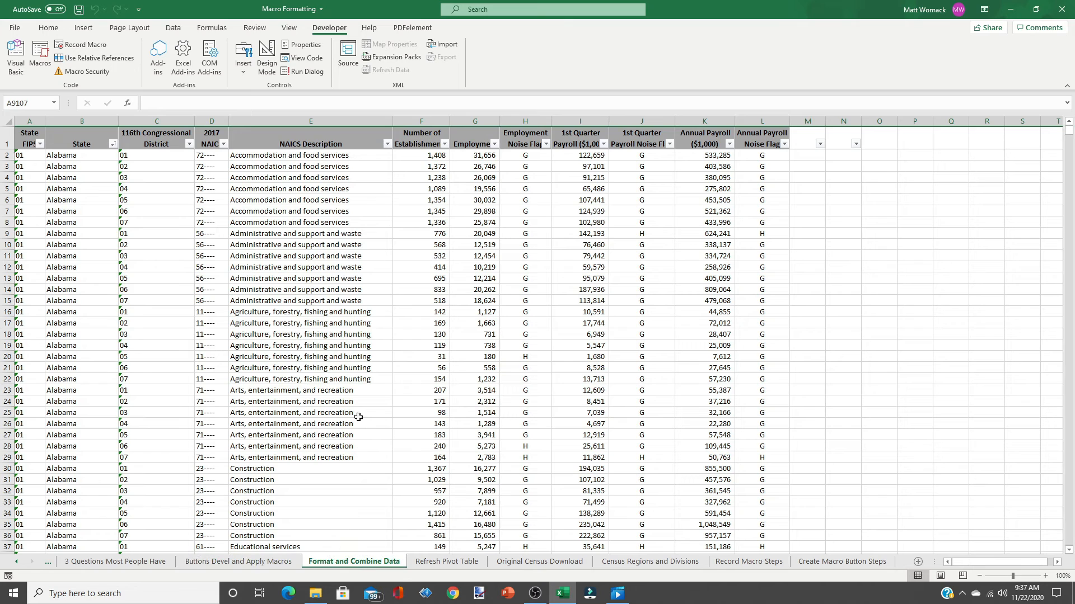
click(387, 144)
click(273, 264)
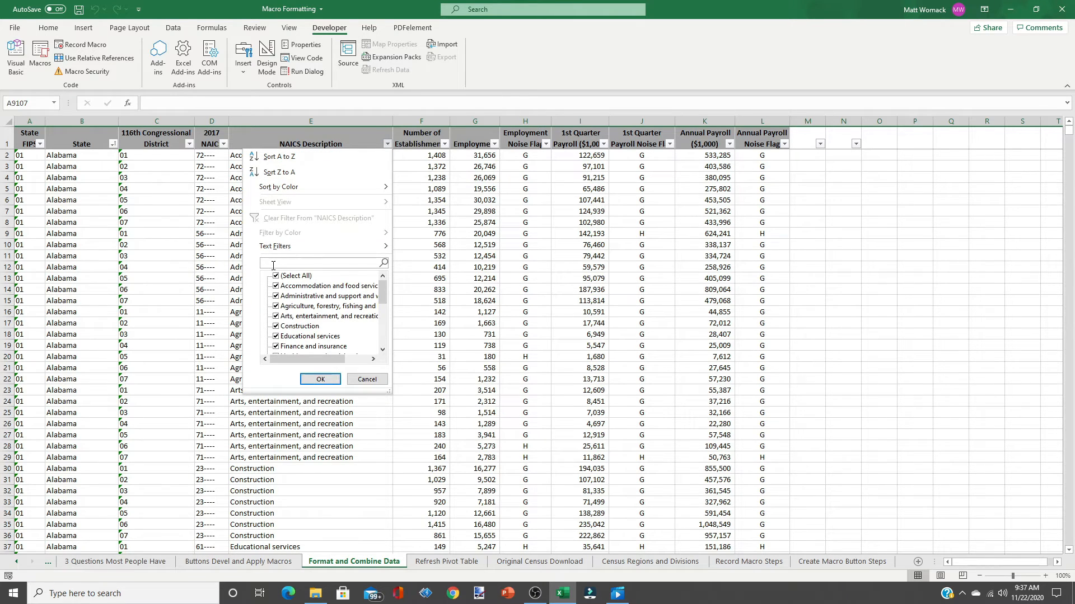
text(TOTAL)
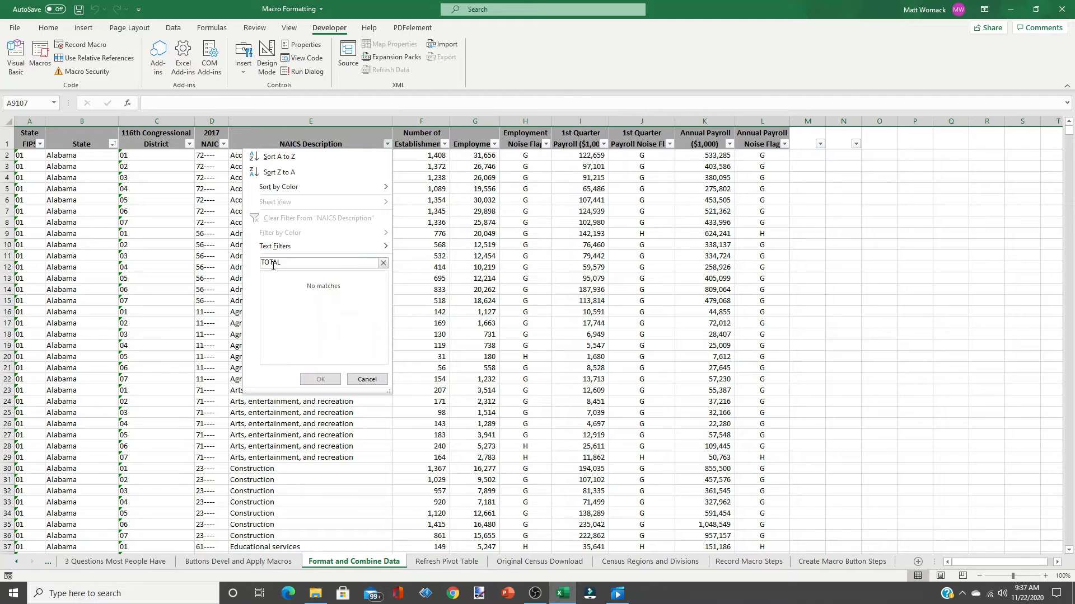
click(368, 379)
Search the State column's filter for PUERTO without applying it.
click(112, 145)
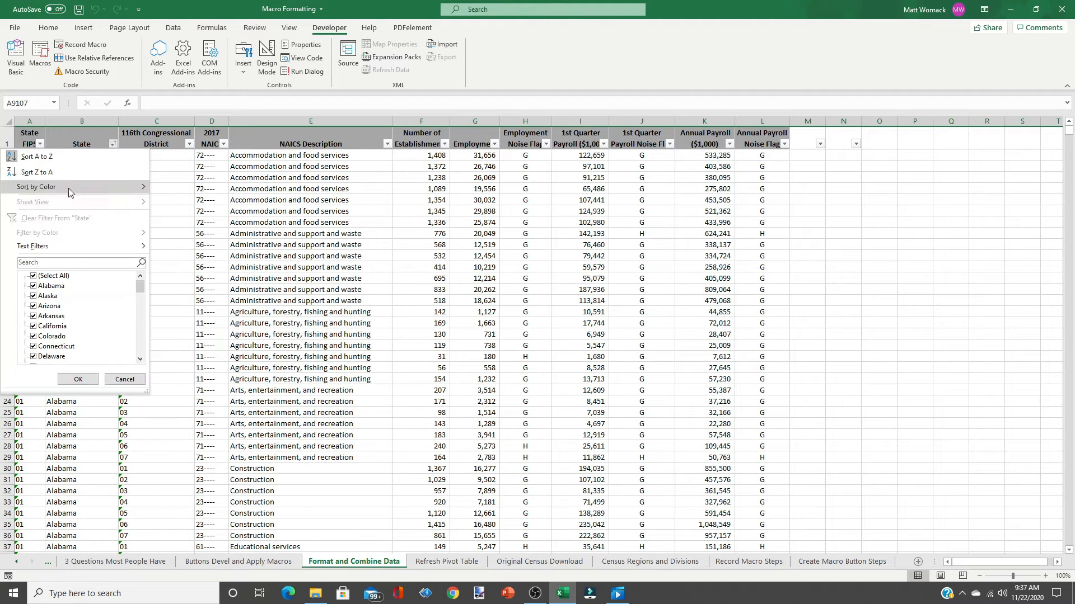
text(PUERTO)
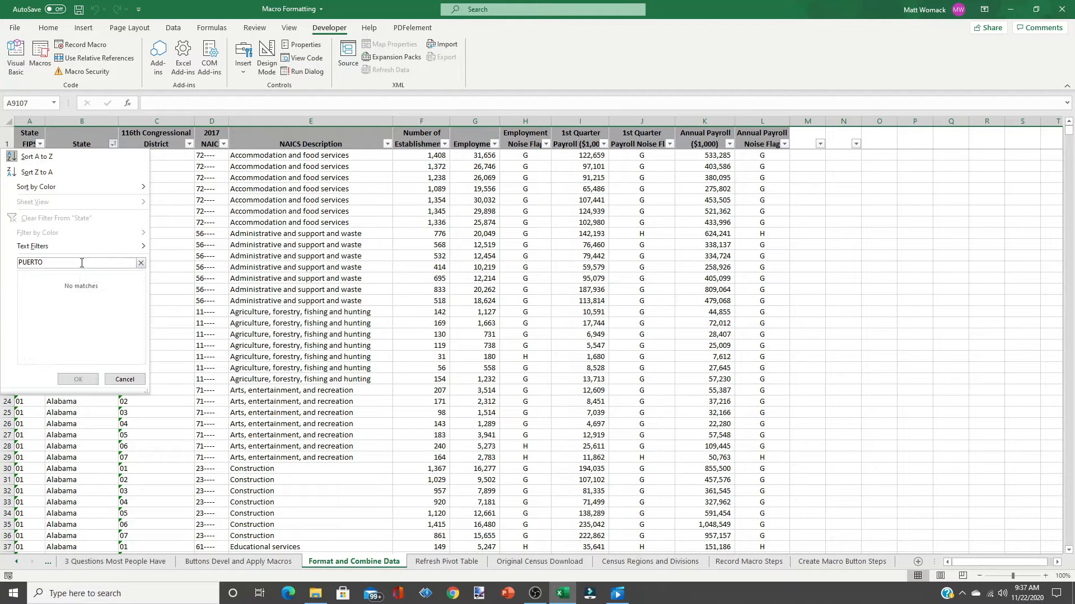
click(124, 379)
Go to the end of the State column data and inspect the rows below it for leftover notes.
click(76, 342)
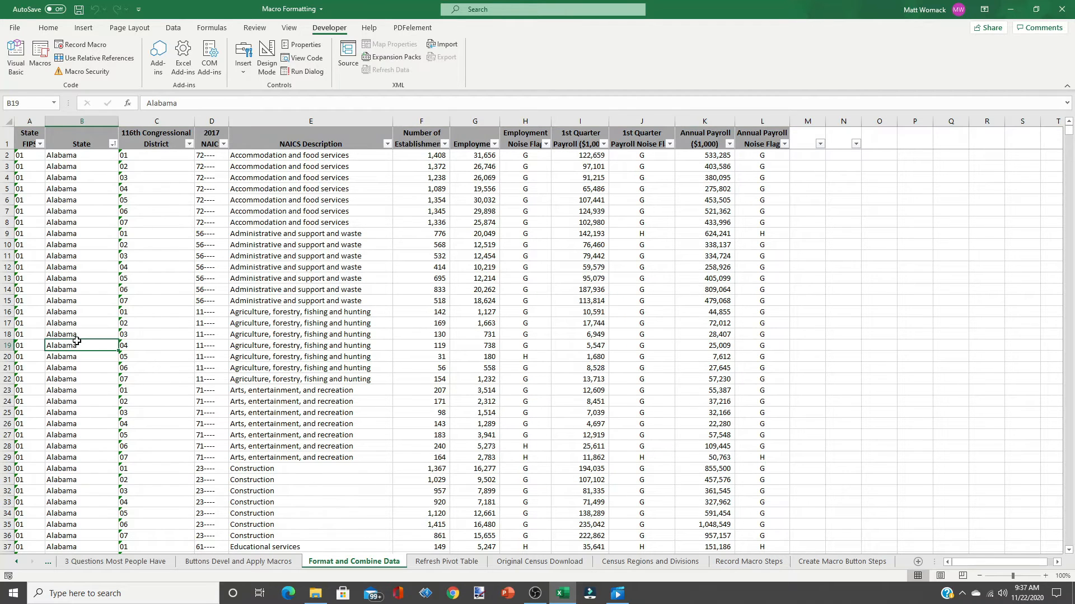
key(ctrl+Down)
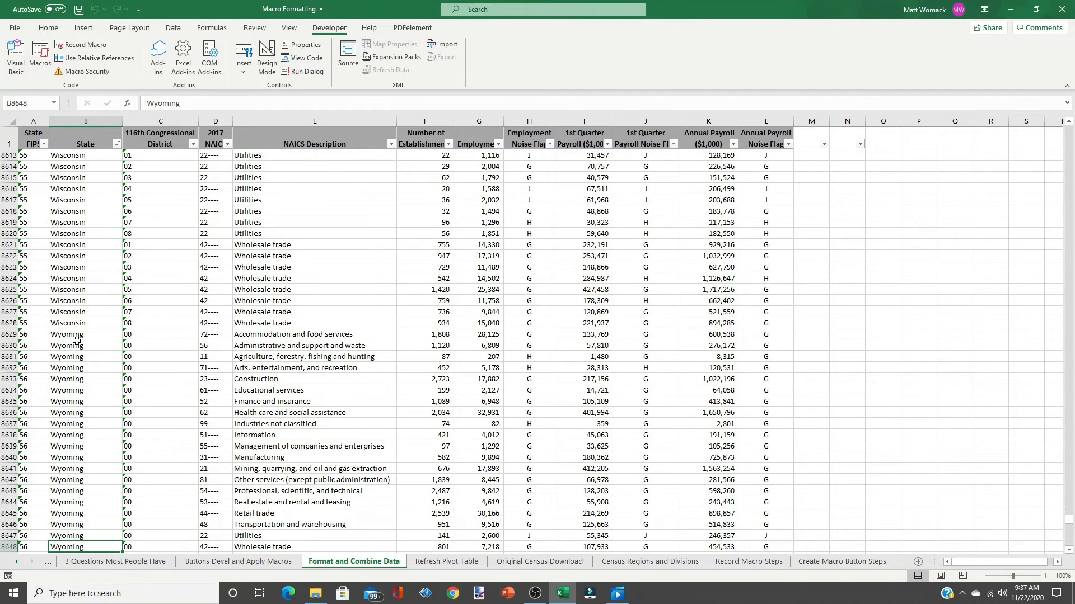
scroll(77, 341, down, 8)
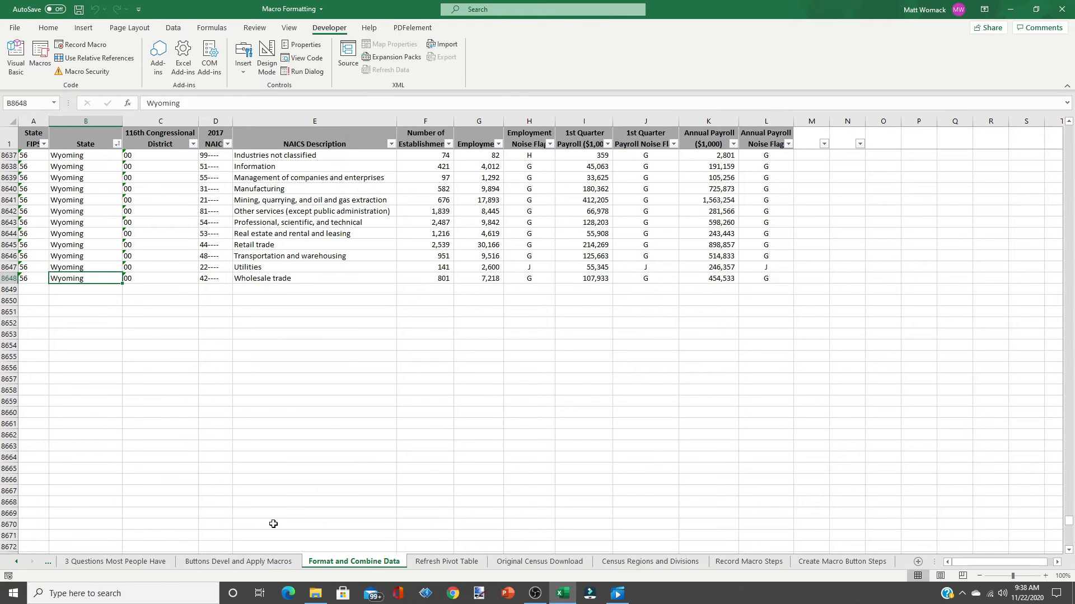
Open the shape options of the FORMAT button on the Buttons Devel and Apply Macros sheet.
click(231, 567)
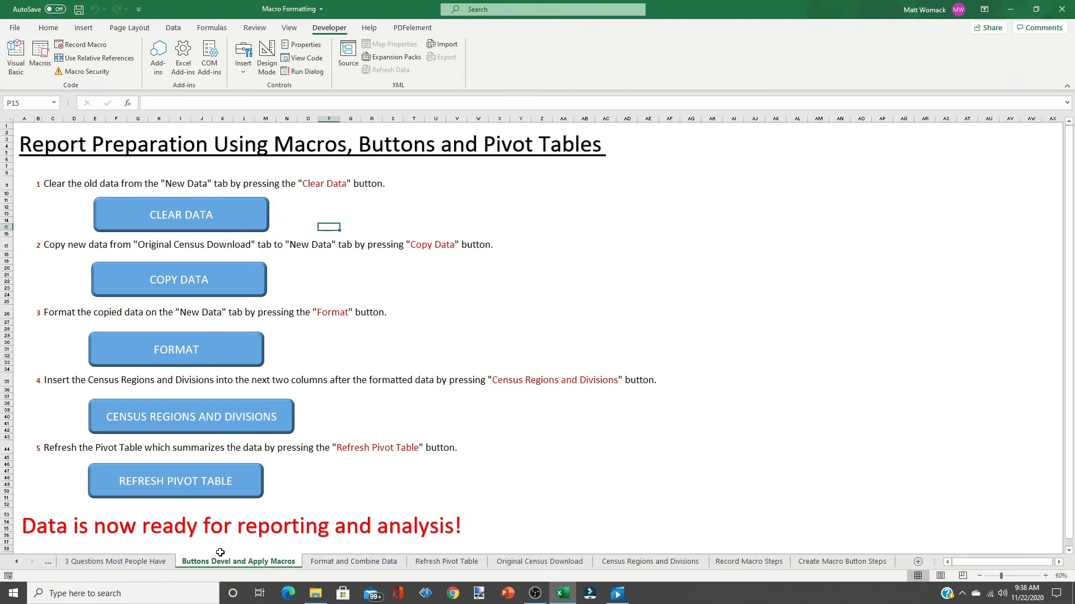
right_click(207, 357)
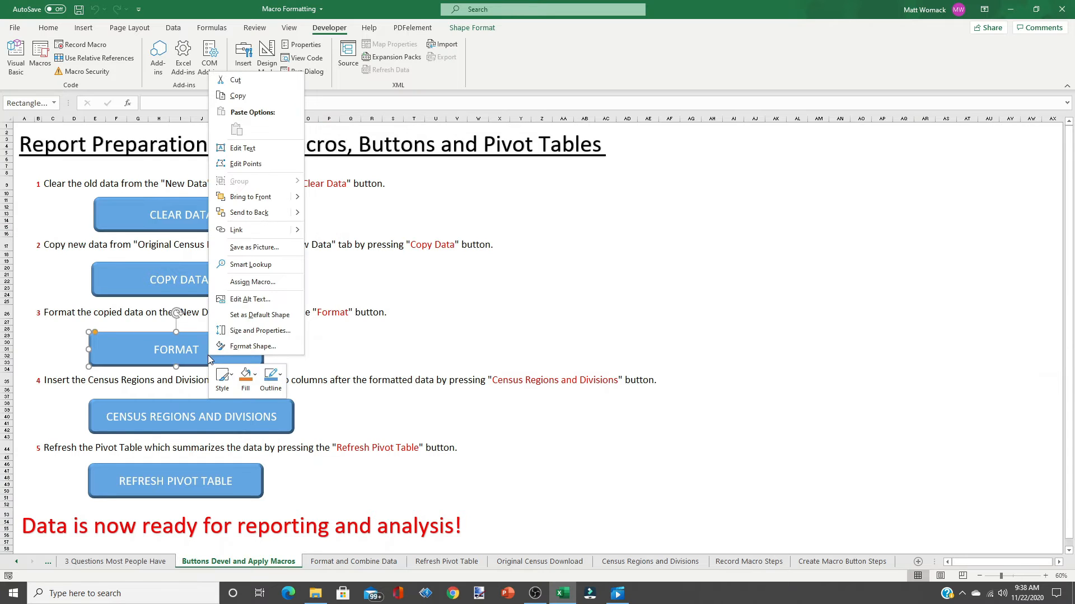
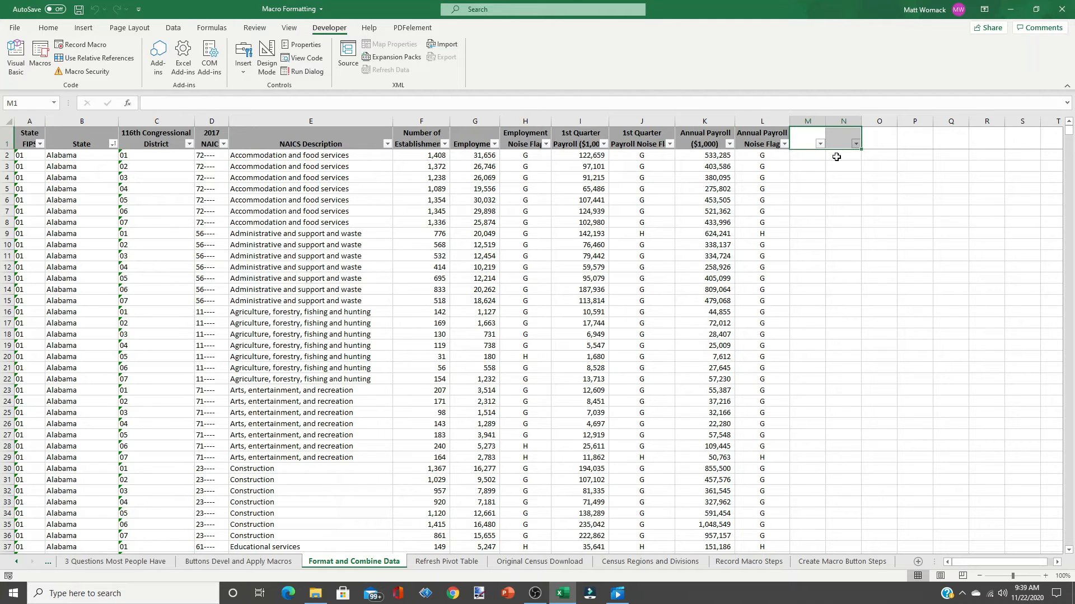
Start recording macro REGION_DIVISION in This Workbook, described as "THE GOAL OF THIS MACRO IS TO ADD REGION AND DIVISION TO OUR DATA SET.".
click(234, 562)
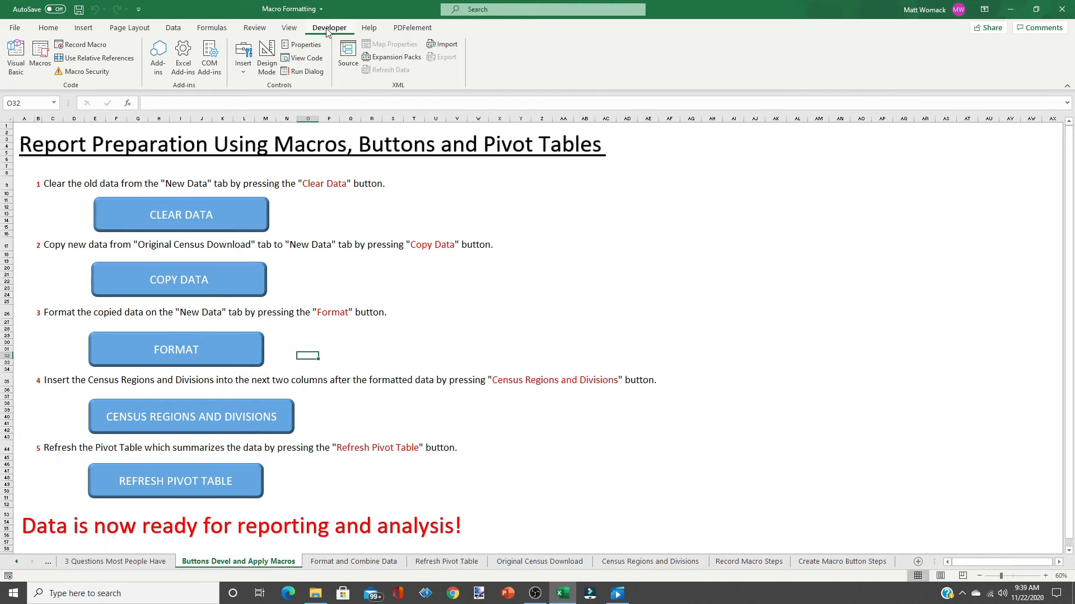
click(90, 45)
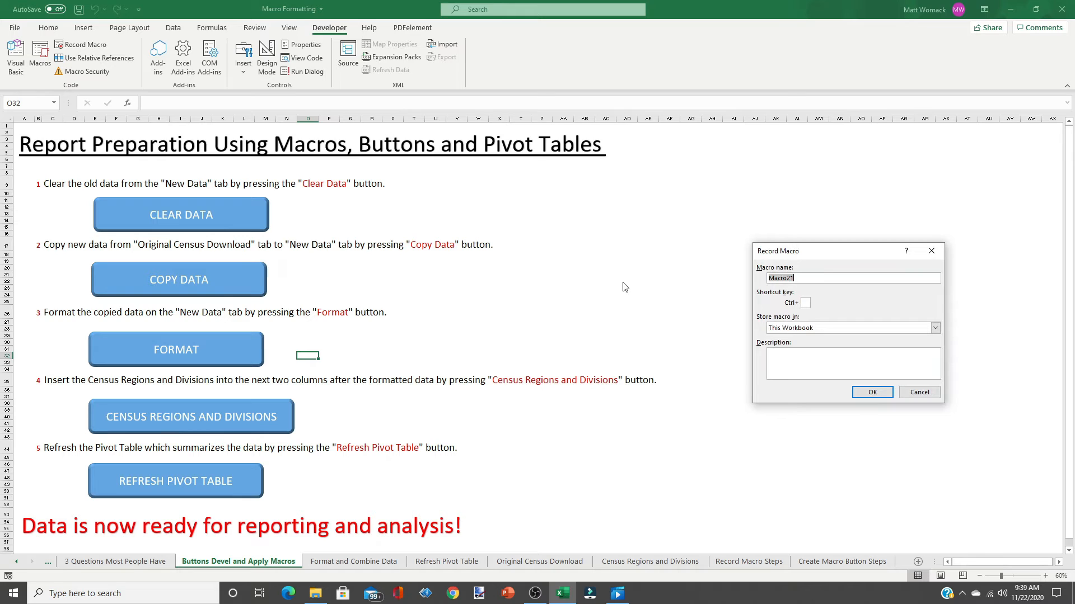
text(C)
click(809, 354)
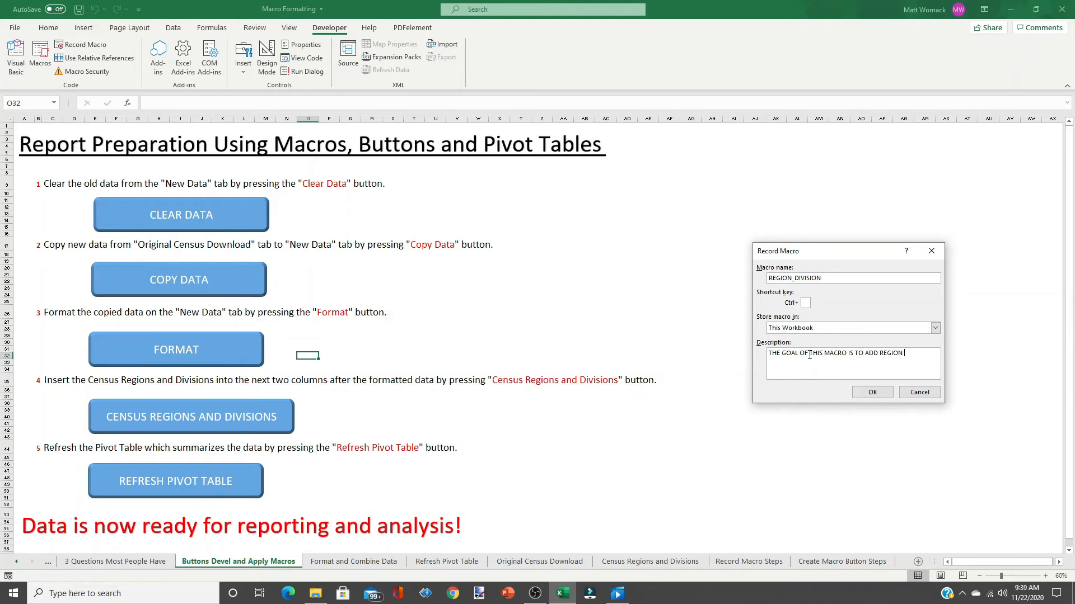
text(SION TO OUR DATA SET.)
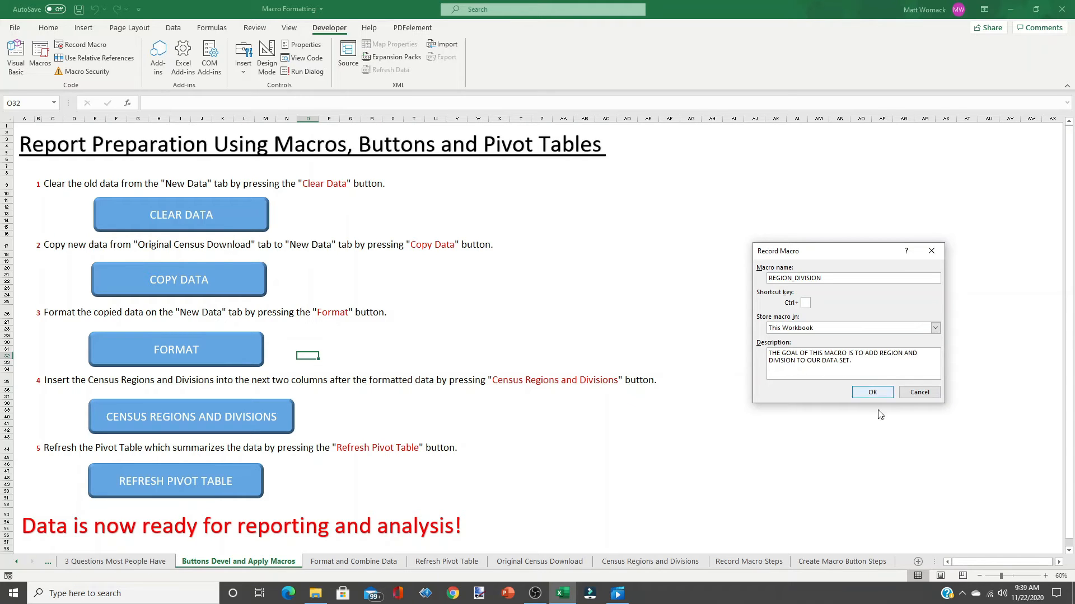
click(872, 392)
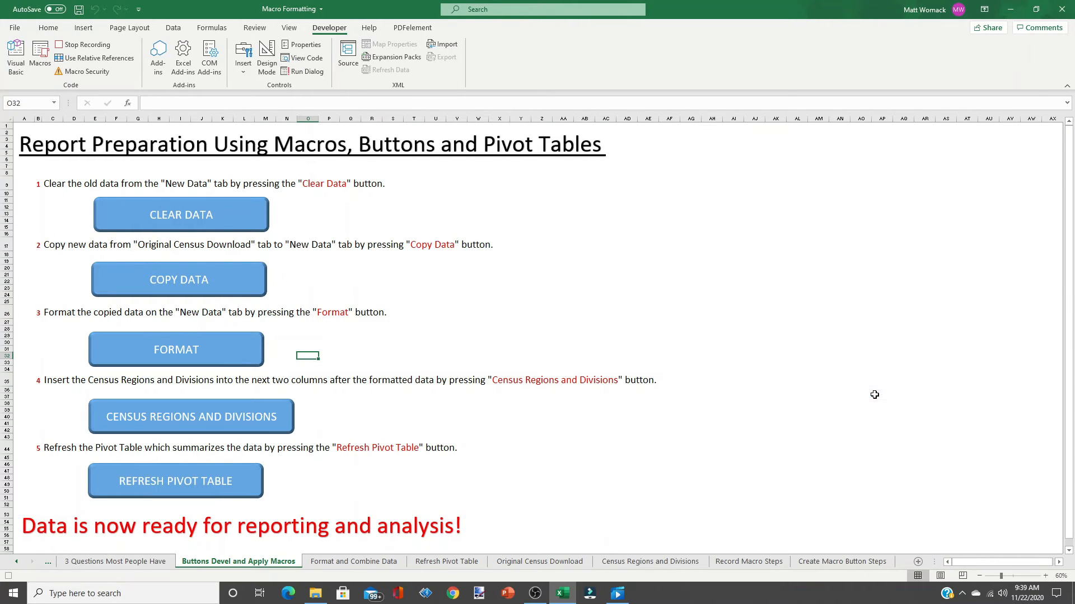
Copy the Region and Division headers from the Census Regions and Divisions sheet into M1:N1 of Format and Combine Data.
click(650, 561)
drag(136, 133, 174, 134)
key(ctrl+c)
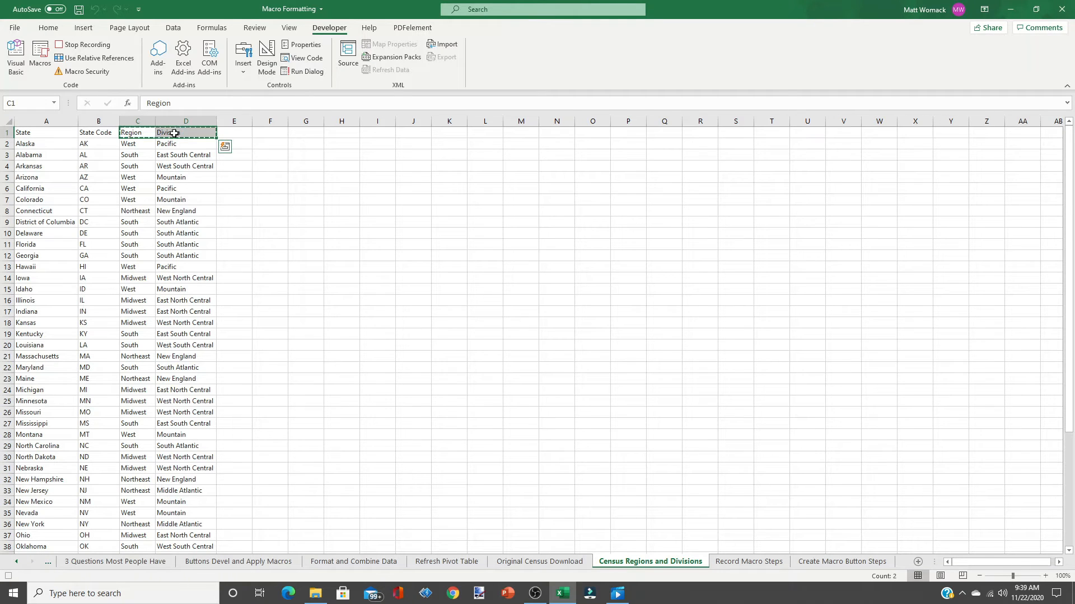
click(354, 562)
key(ctrl+v)
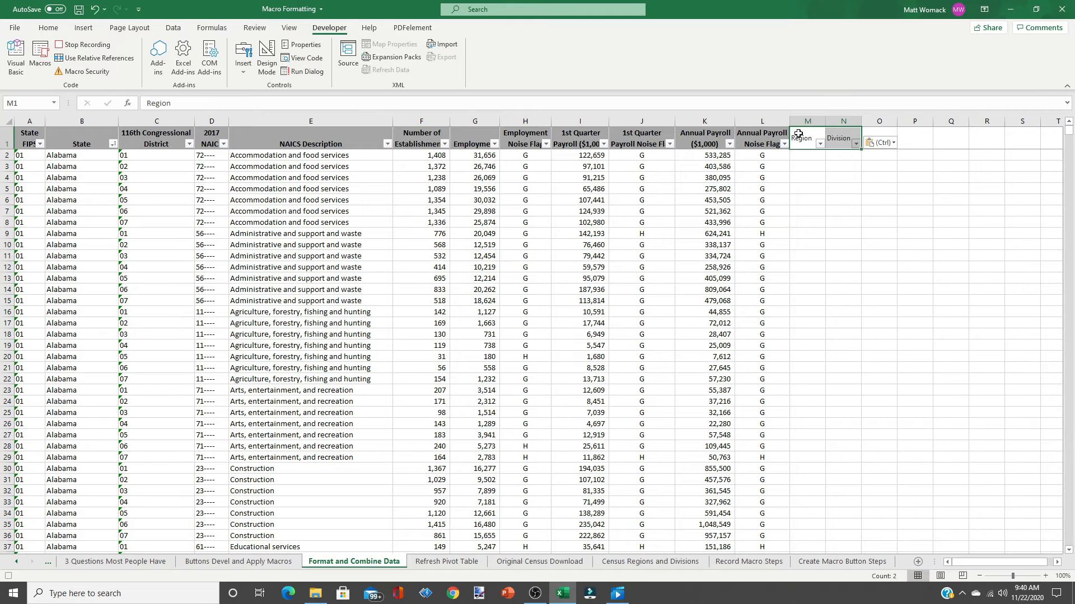
Start an XLOOKUP formula in M2 that looks up B2 in the absolute range $A$2:$A$52 of Census Regions and Divisions.
click(805, 156)
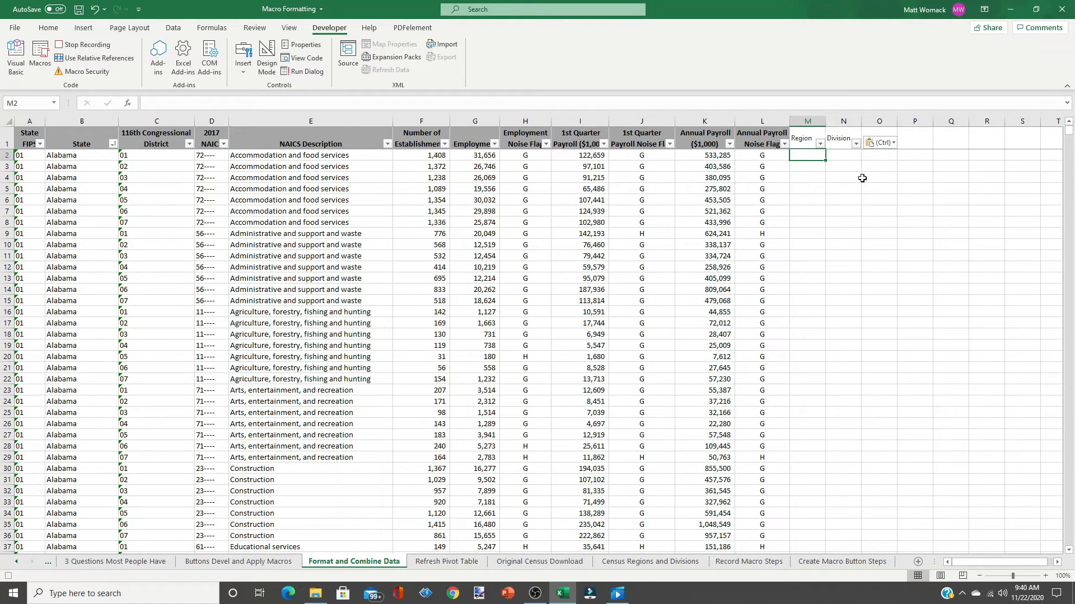
text(=XLOOKUP)
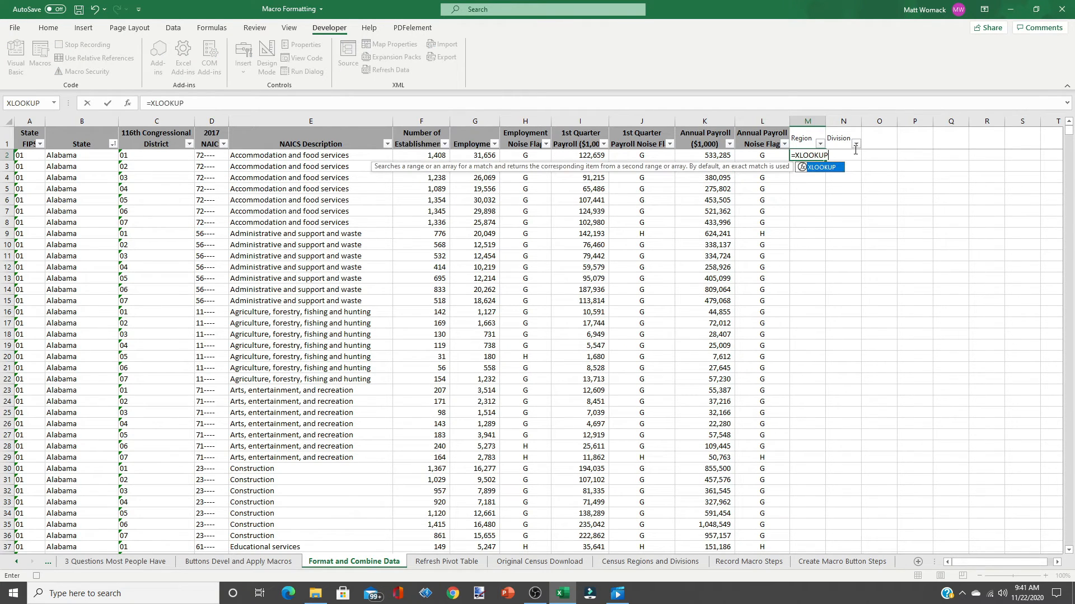
text(()
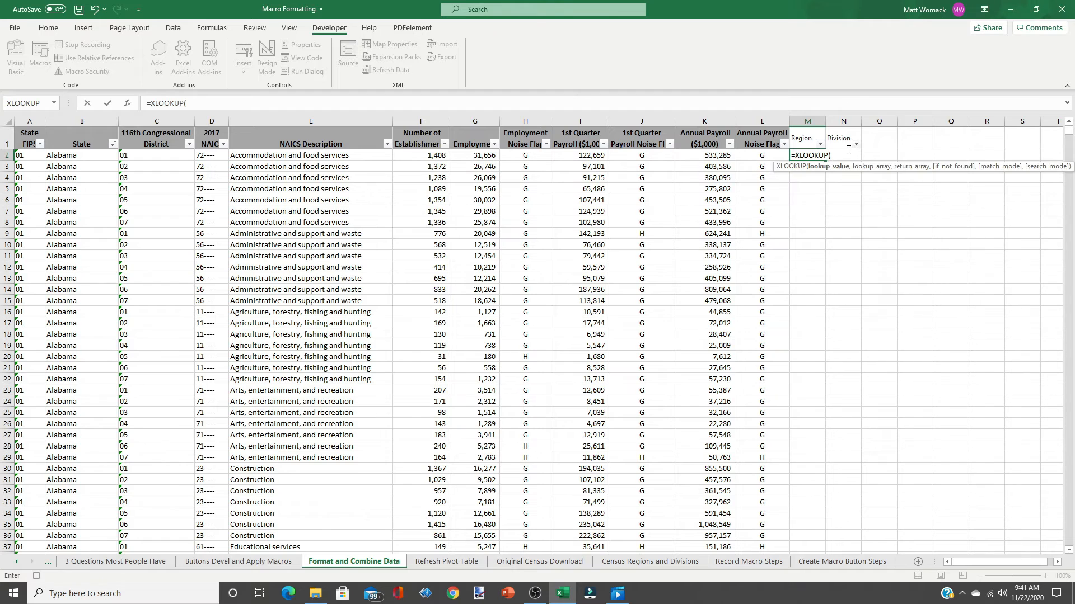
click(58, 157)
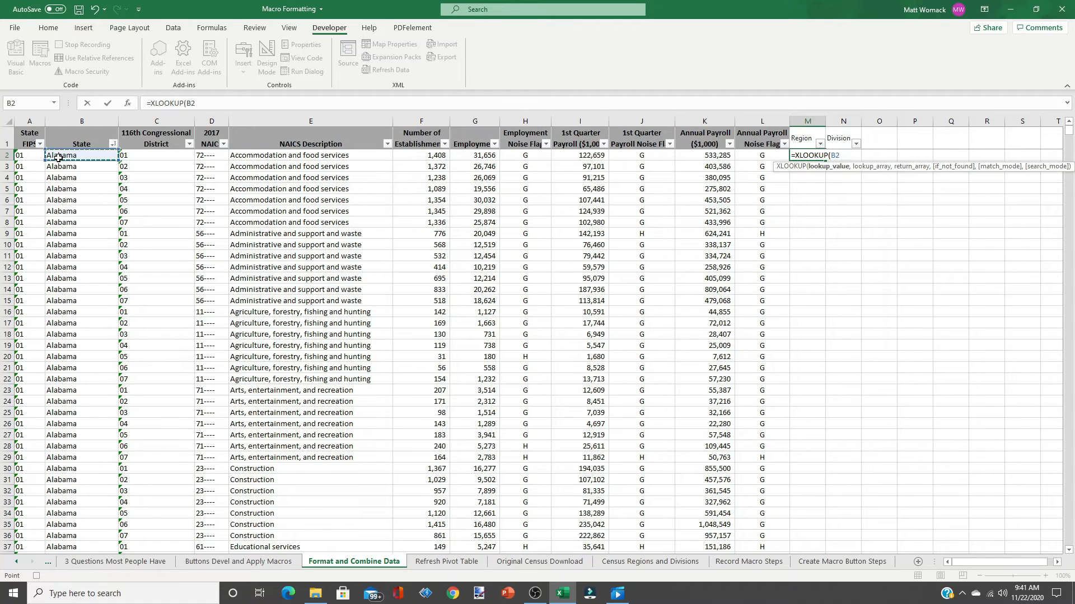
text(,)
key(ctrl+Page_Down)
key(ctrl+Page_Down)
key(ctrl+Page_Down)
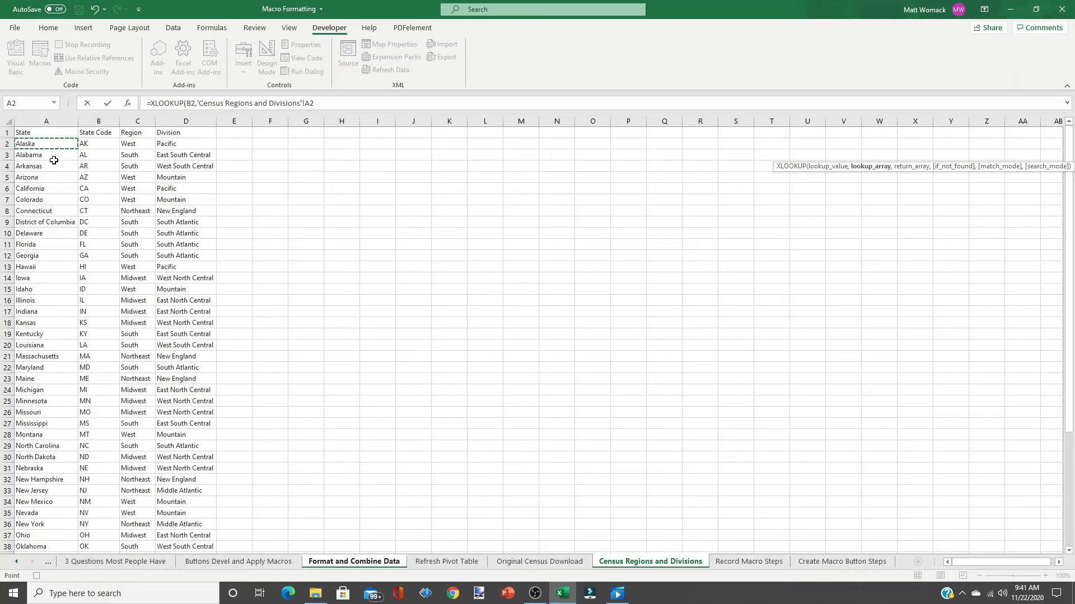
key(ctrl+shift+Down)
key(F4)
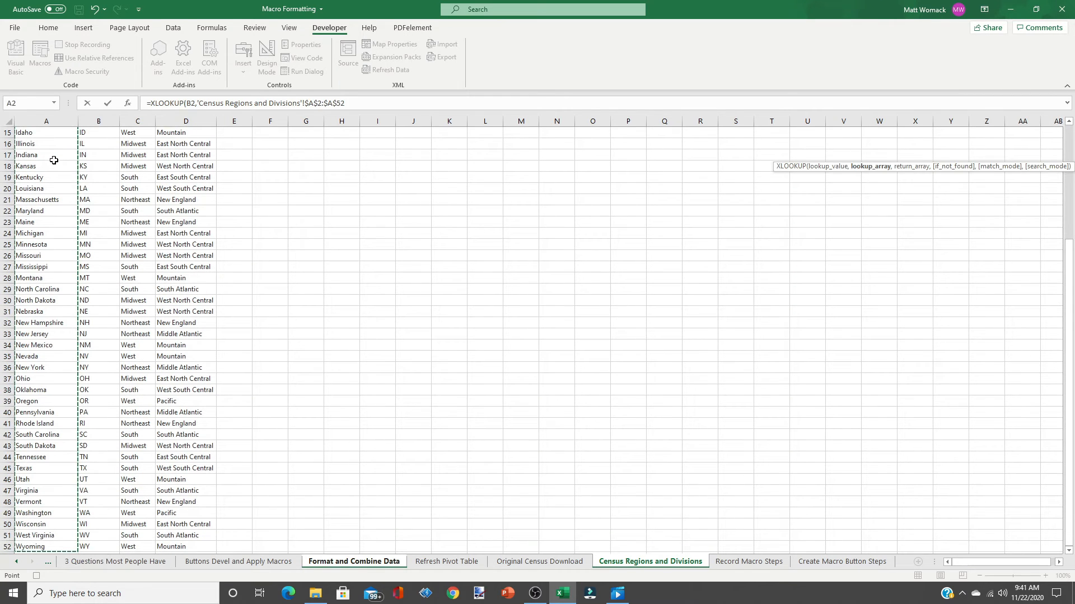
Complete the XLOOKUP with return array $C$2:$C$52 and empty optional arguments, and fill it down the Region column.
text(,)
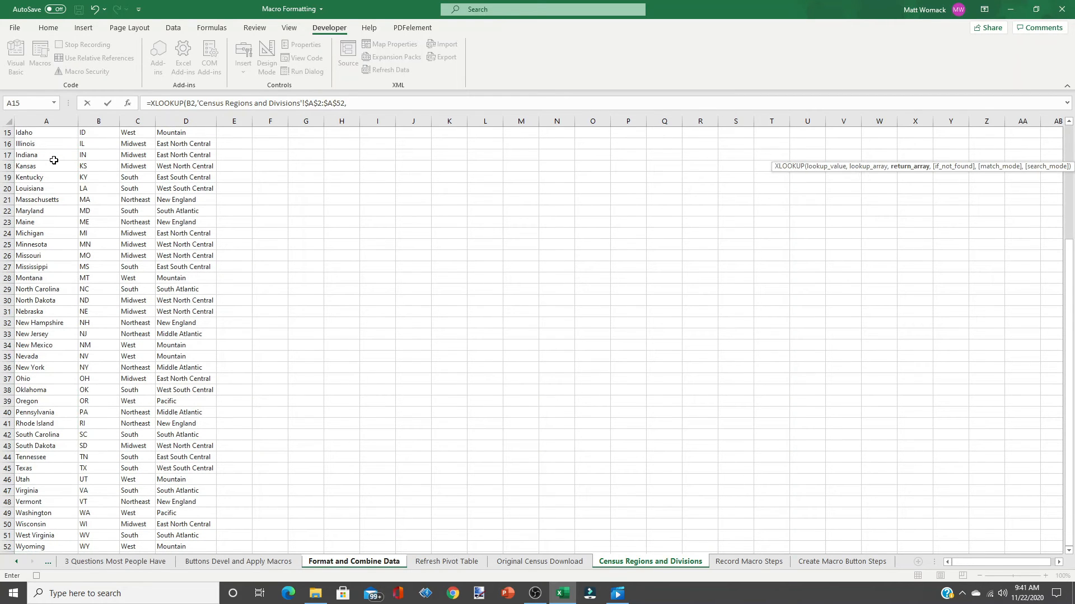
drag(1069, 313, 1069, 199)
click(124, 144)
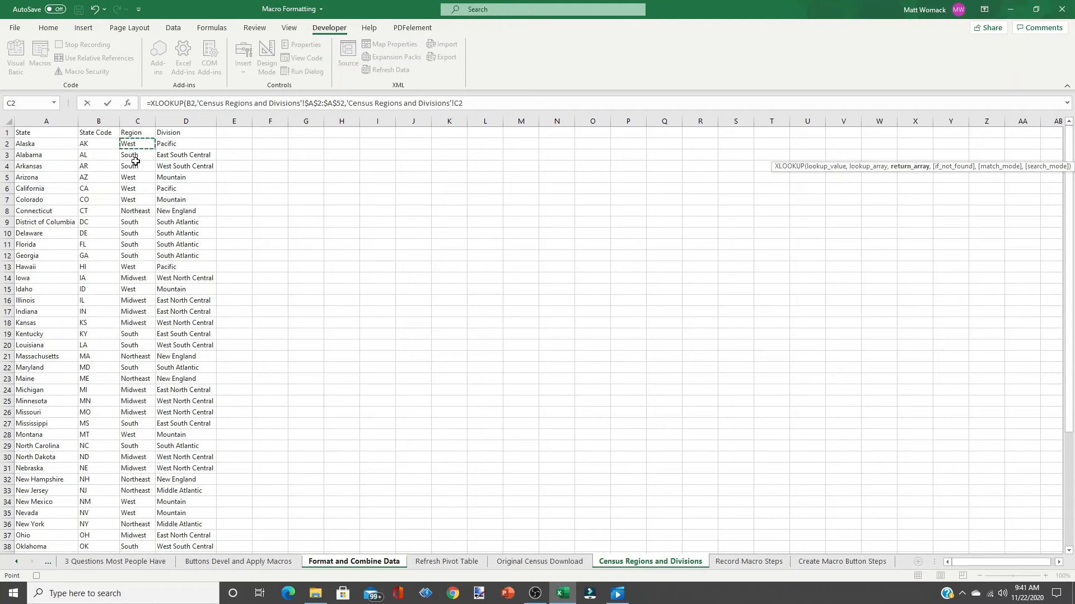
key(ctrl+shift+Down)
key(F4)
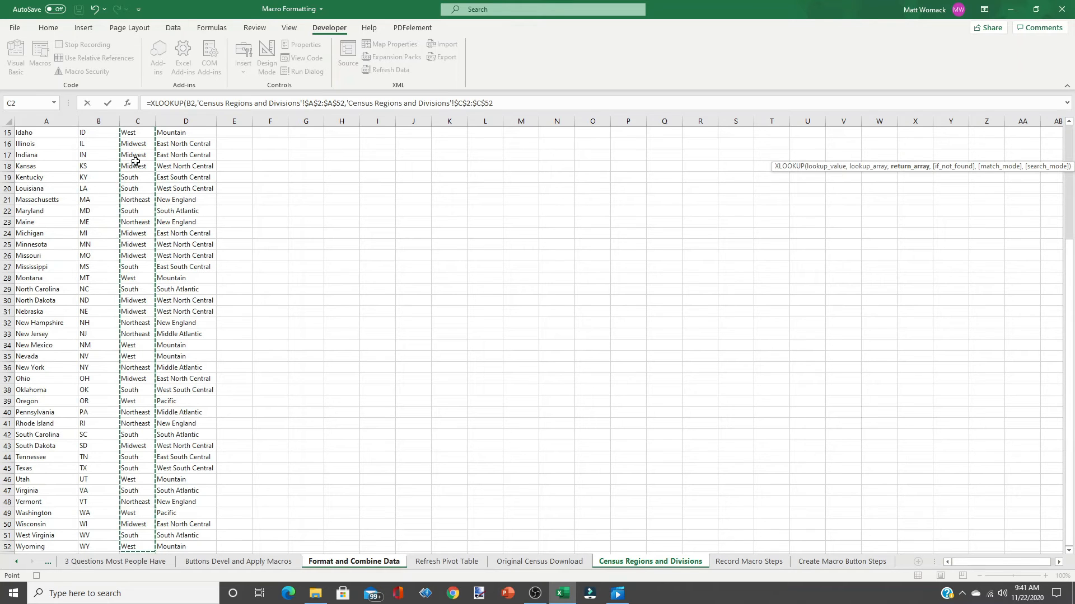
text(,,))
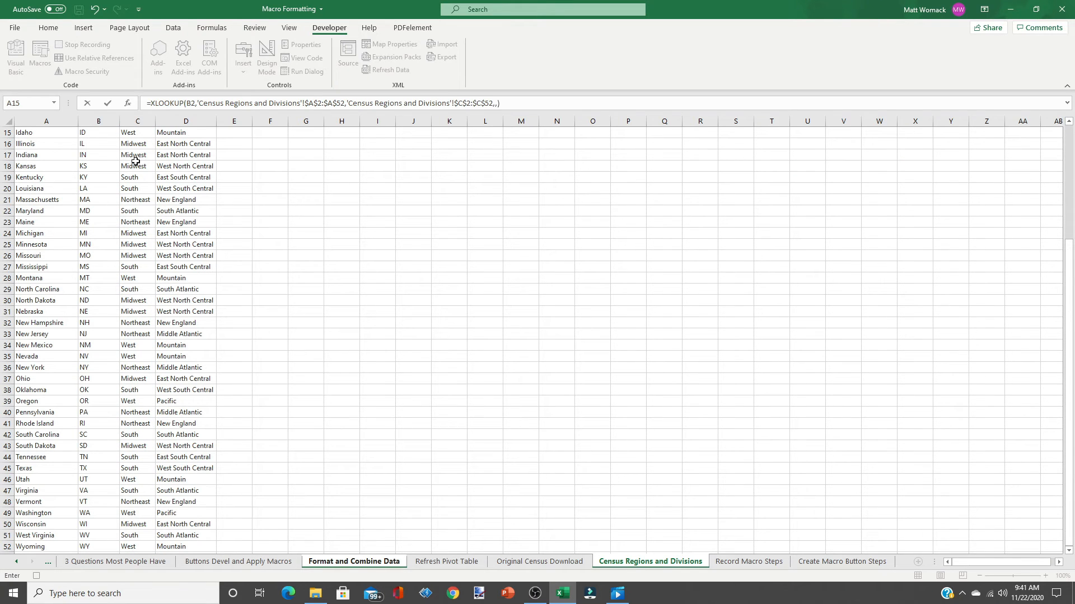
key(Return)
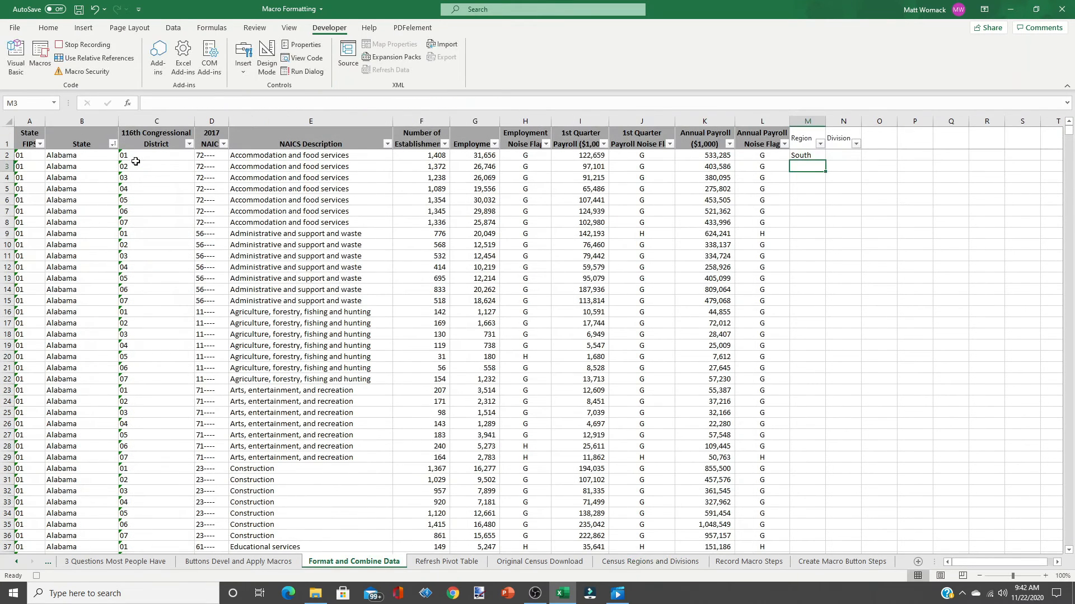
double_click(826, 161)
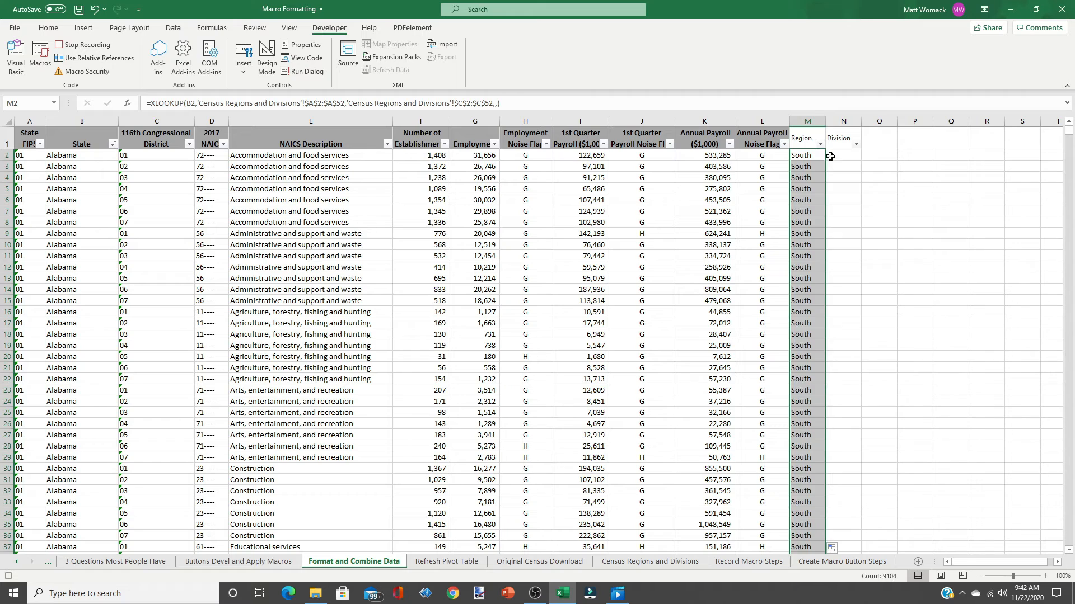
Start a VLOOKUP formula in N2 that looks up B2 in the absolute range $A$2:$D$52 of Census Regions and Divisions.
click(836, 152)
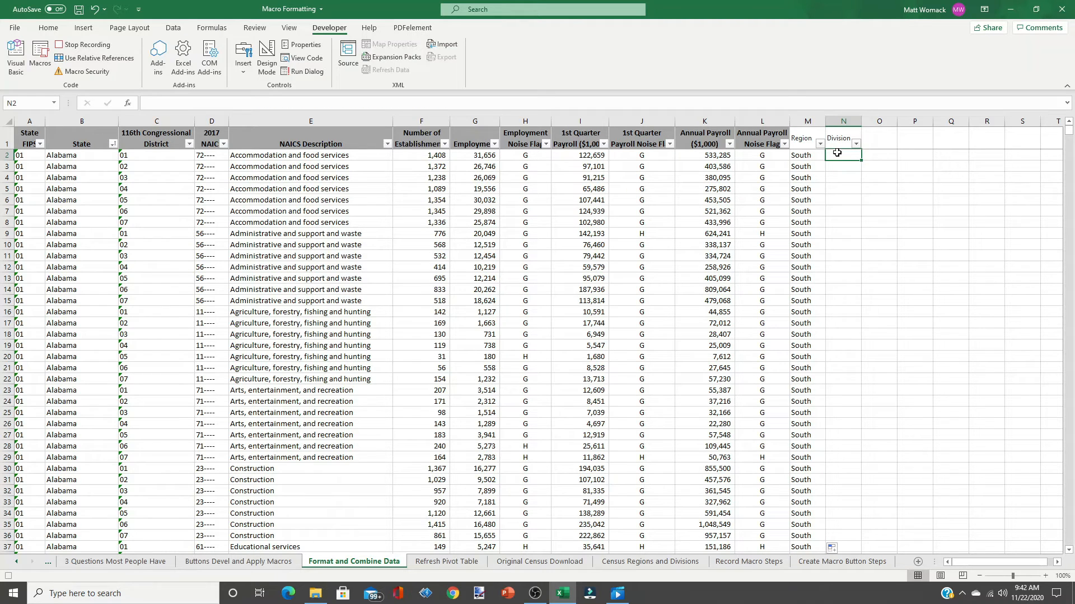
text(=VLOOKUP()
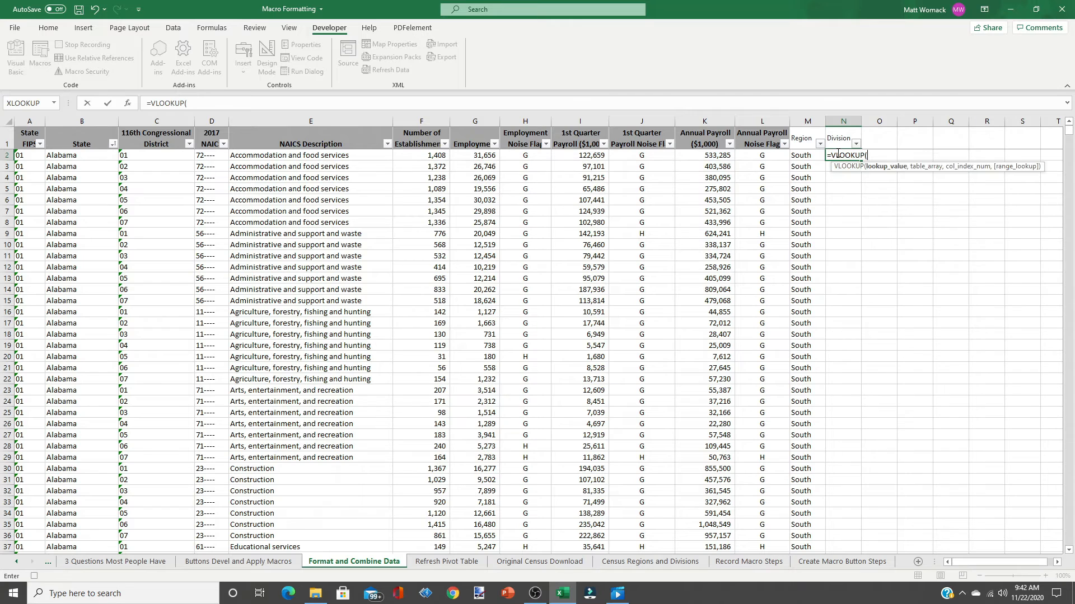
click(68, 160)
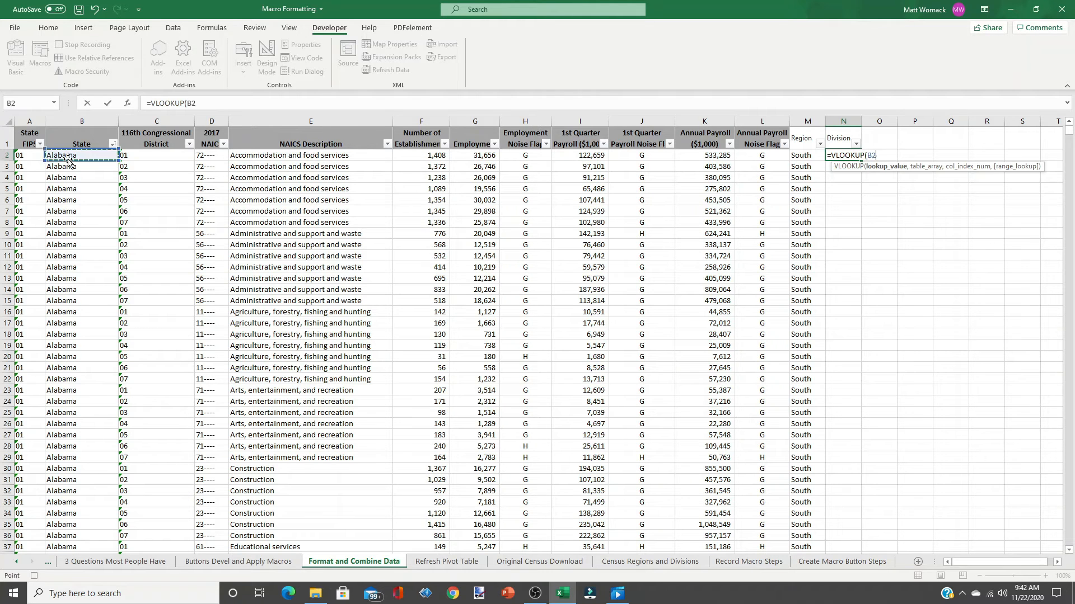
text(,)
click(635, 564)
click(16, 314)
drag(1067, 307, 1061, 162)
click(28, 145)
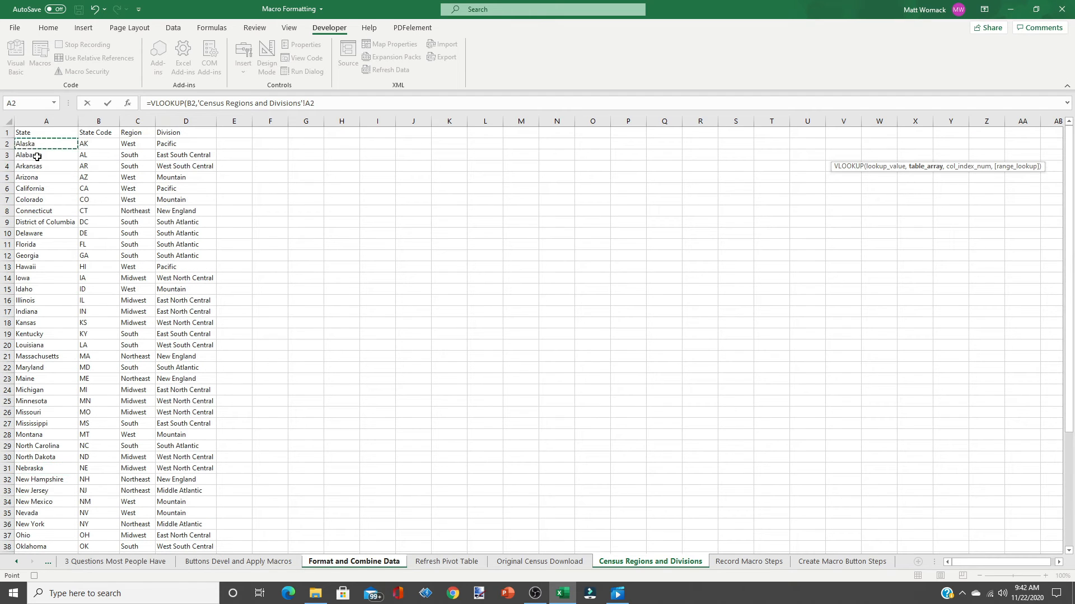
key(shift+Right)
key(shift+Right)
key(shift+Right)
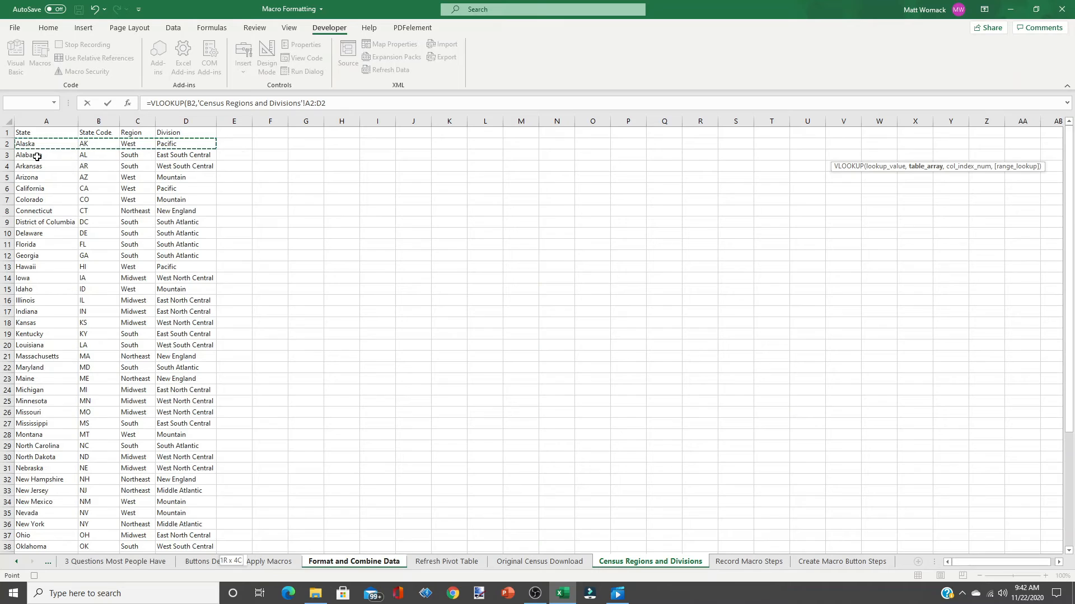
key(ctrl+shift+Down)
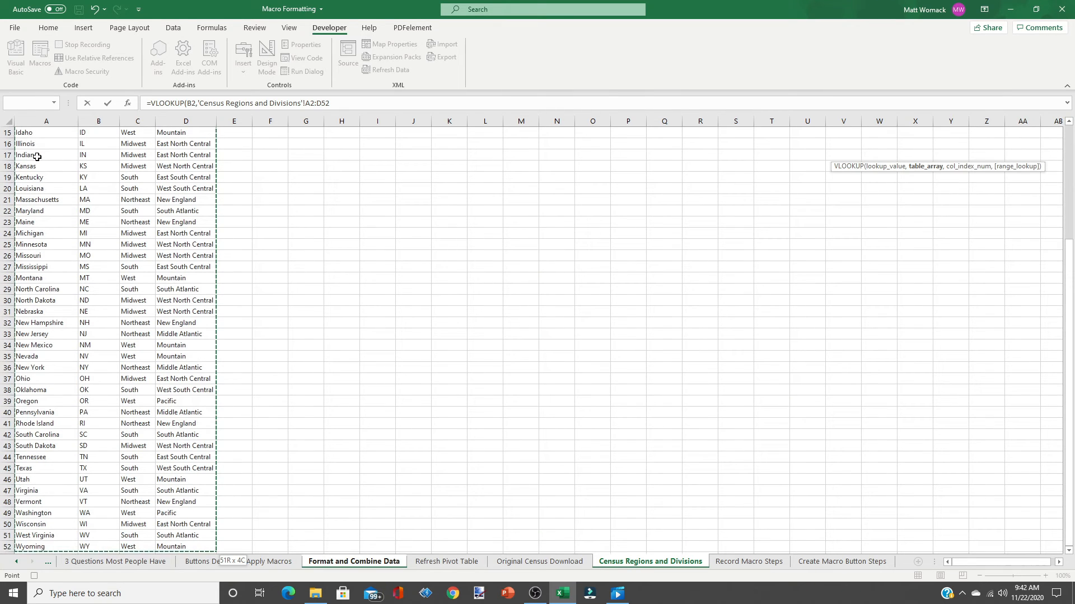
key(F4)
Complete the VLOOKUP with column index 4 and FALSE for an exact match.
text(,)
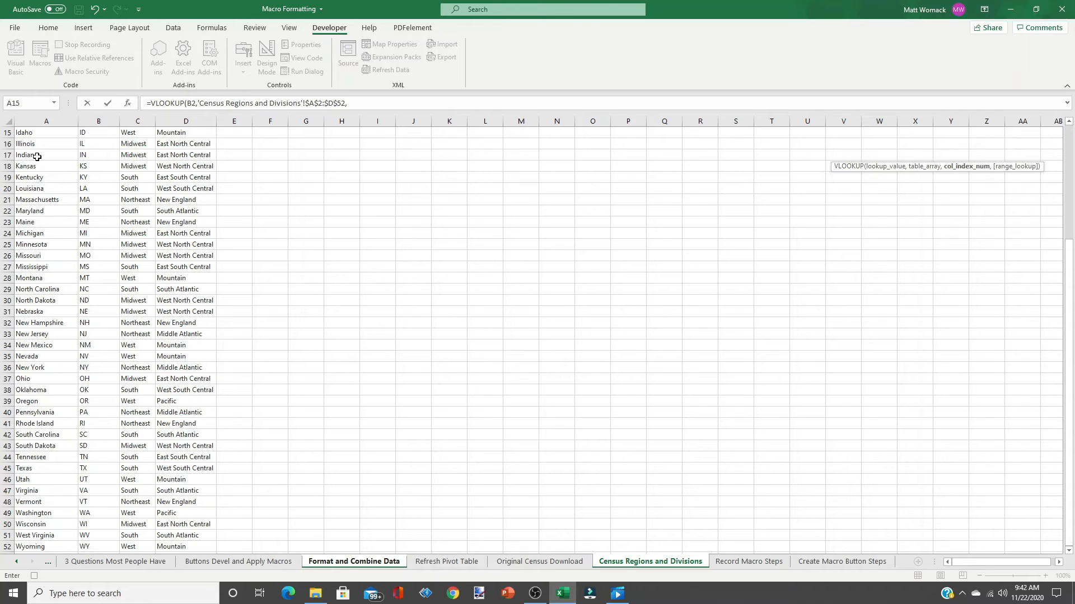
text(4,)
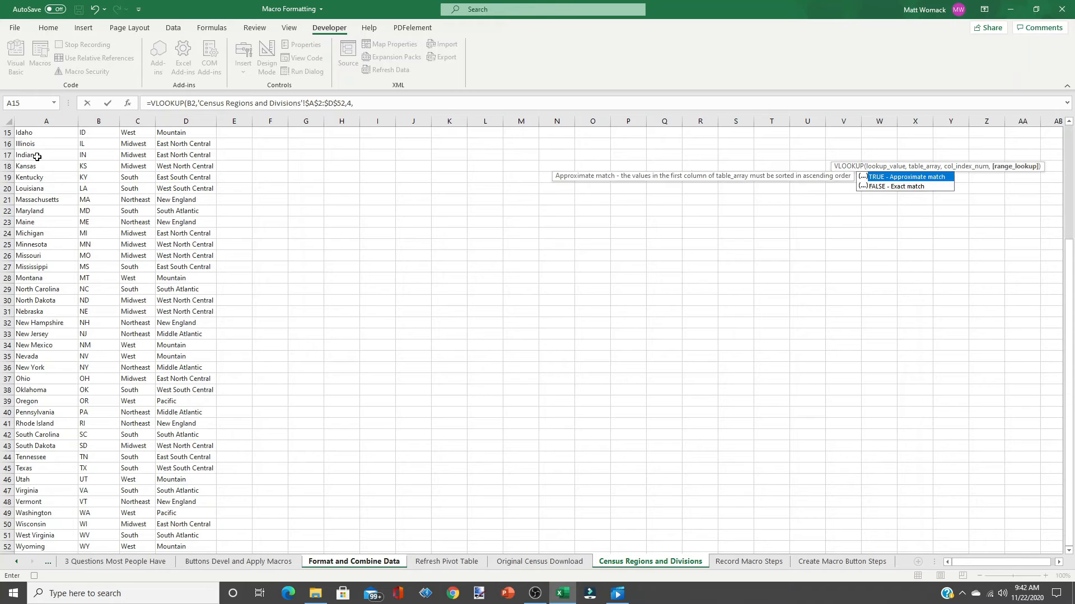
text(FALSE))
key(Return)
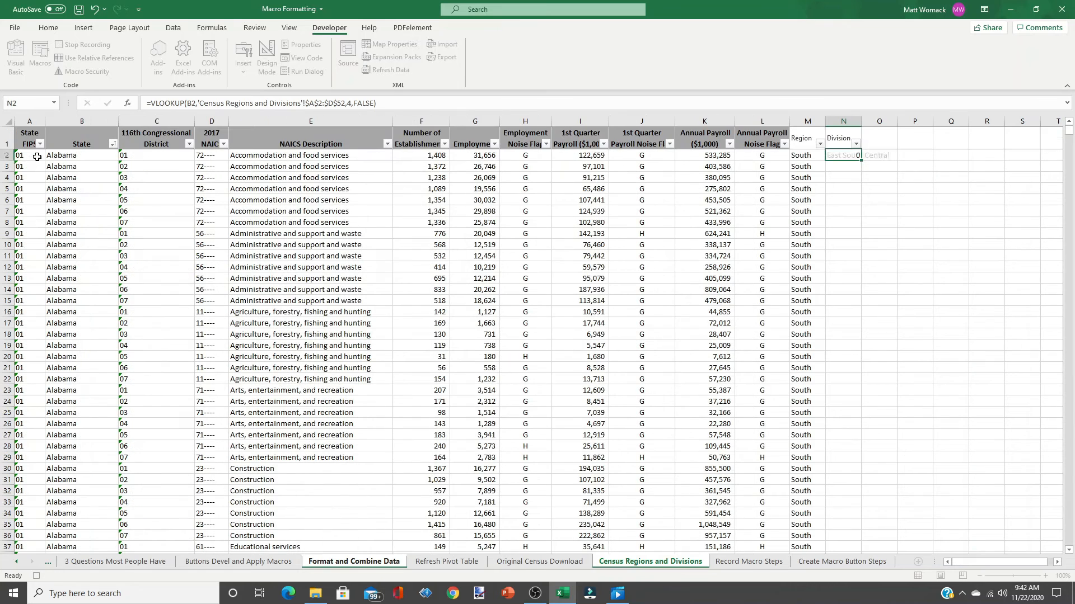
Fill the Division formula down column N and auto-fit the column's width.
click(841, 156)
double_click(861, 160)
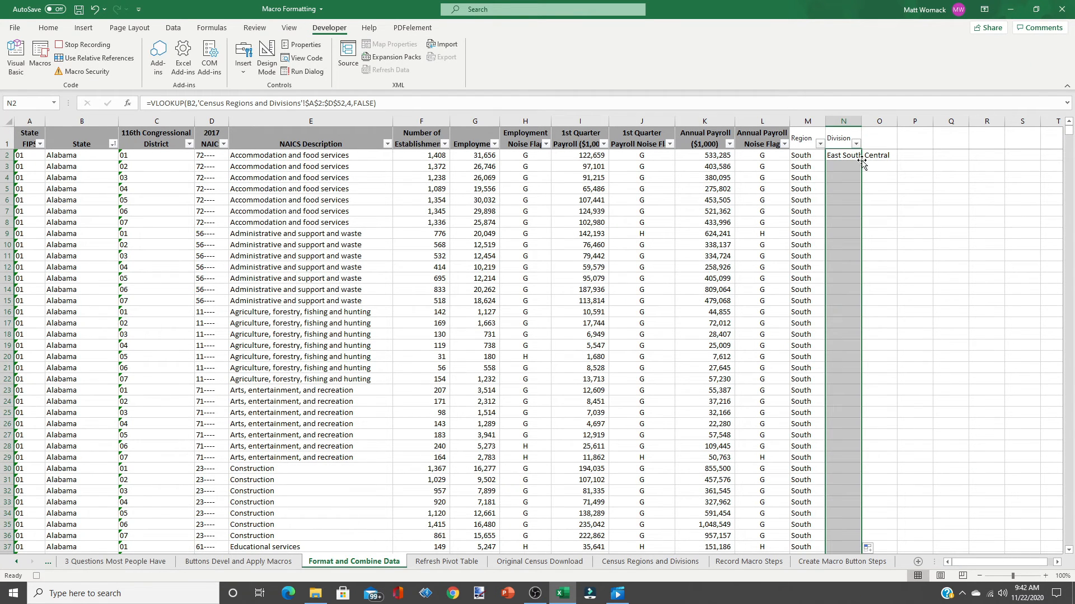
double_click(862, 121)
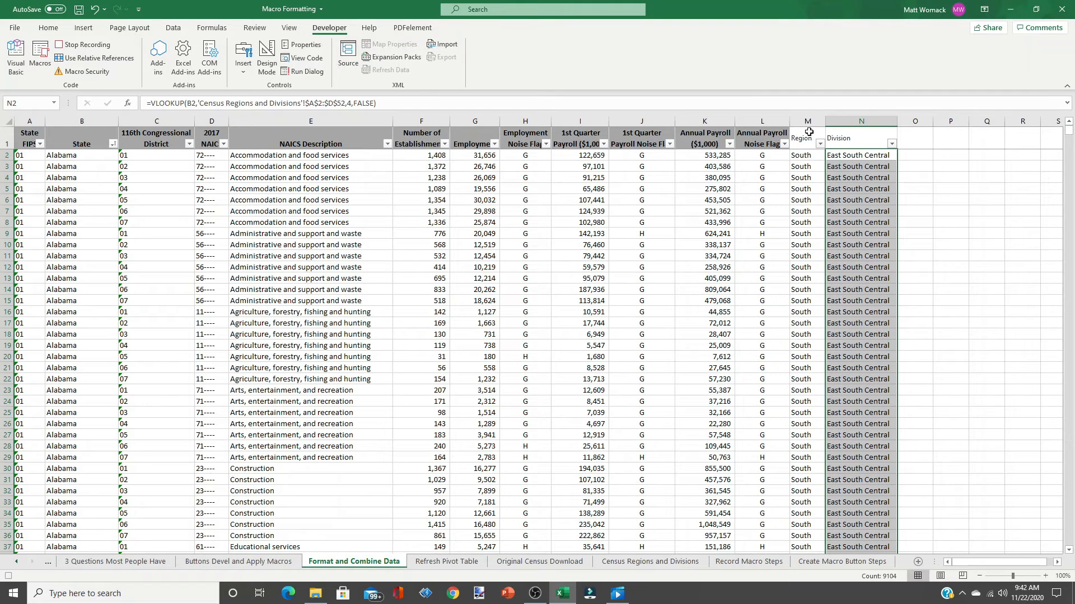
Replace the formulas in columns M:N with their results by copying and pasting them in place as values and number formats.
drag(806, 121, 842, 123)
right_click(843, 123)
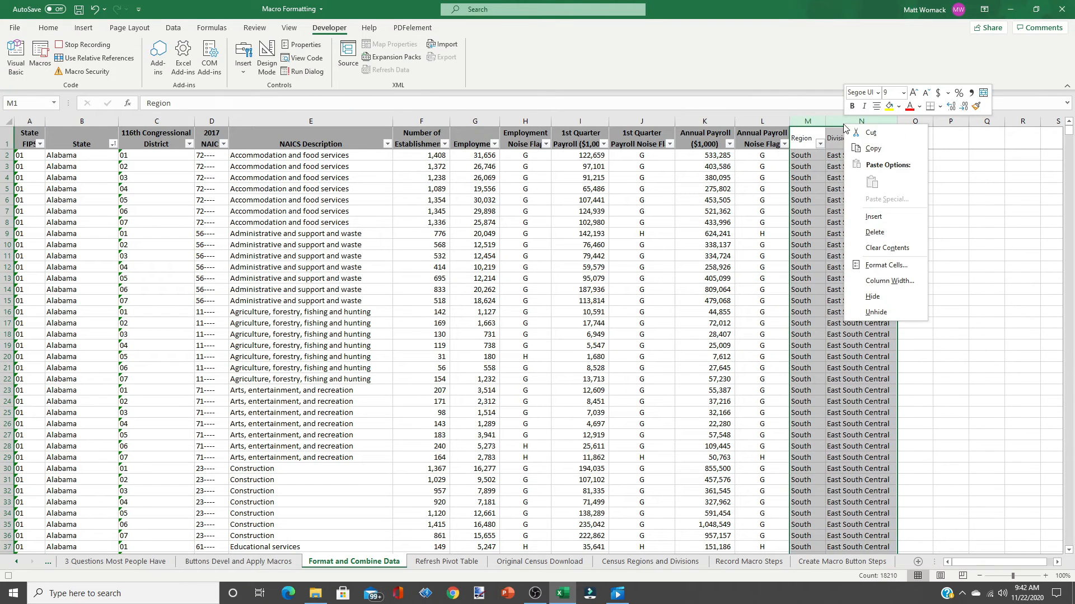
click(870, 150)
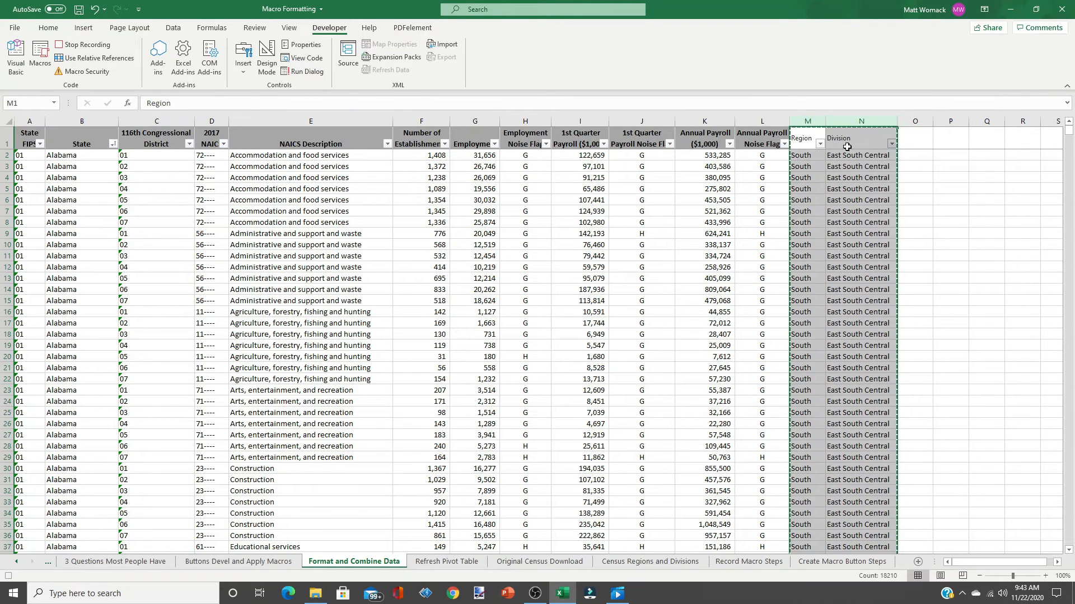
right_click(808, 124)
click(847, 196)
click(855, 178)
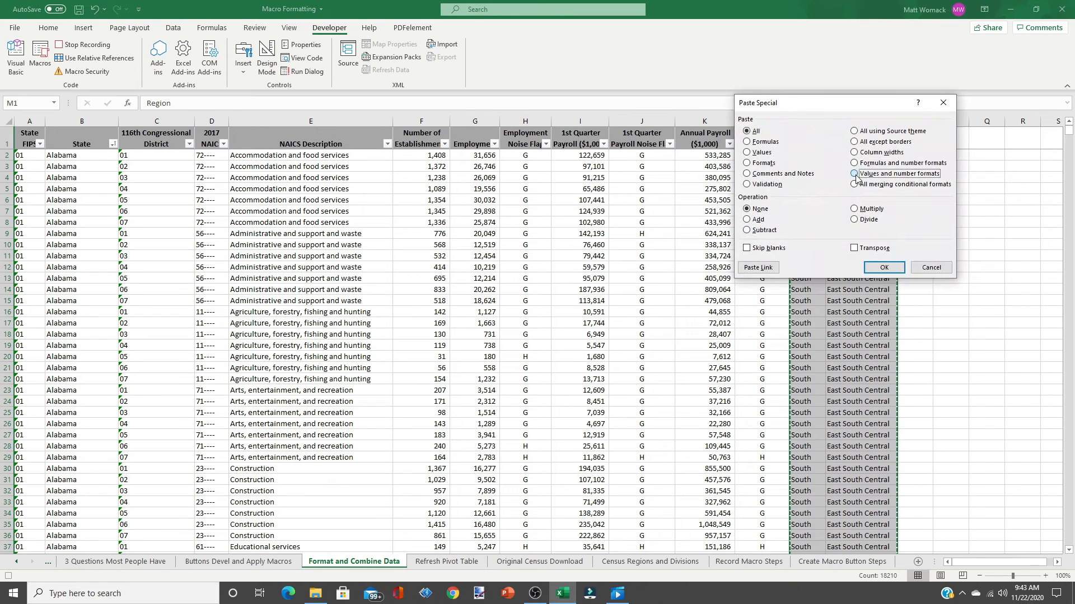
click(883, 269)
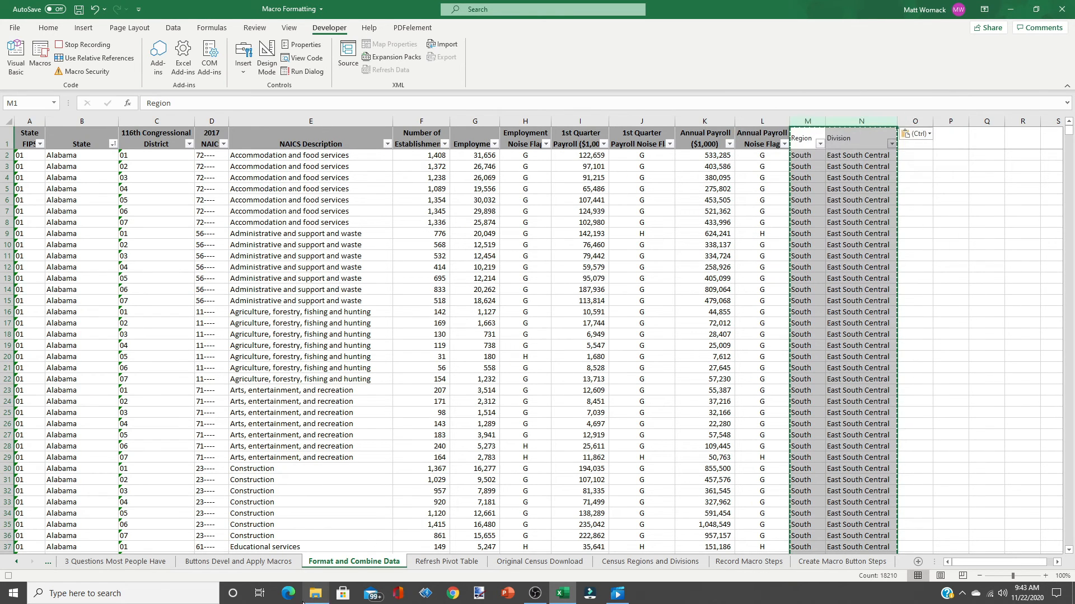
Stop recording the macro on the Buttons Devel and Apply Macros sheet and run the CLEAR DATA and COPY DATA buttons.
click(235, 562)
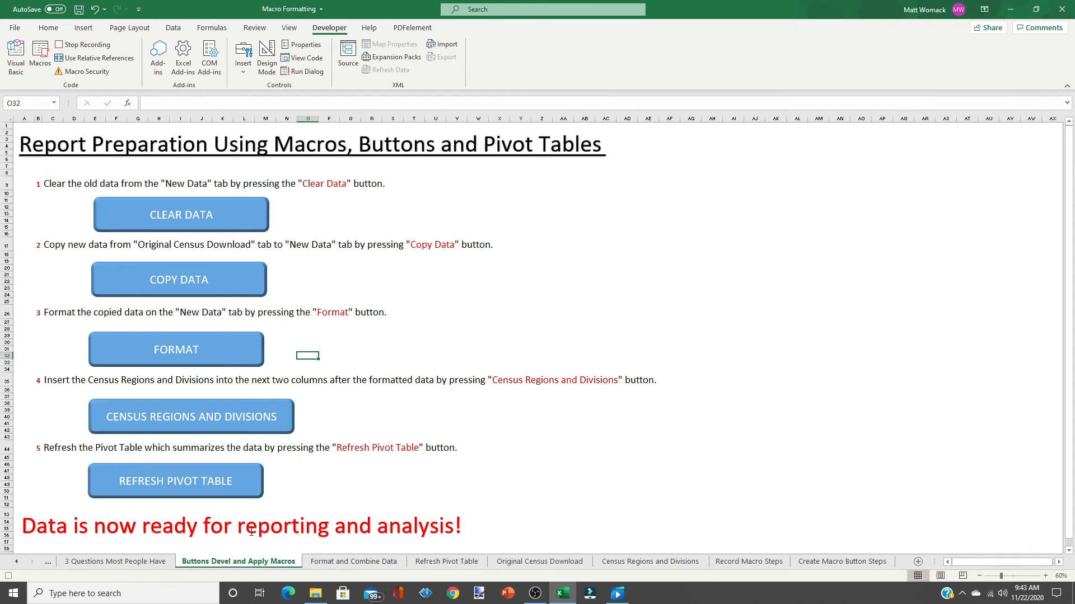
click(95, 44)
click(174, 220)
click(174, 267)
Run the REGION_DIVISION macro from the macro list and check its result on the Format and Combine Data sheet.
click(40, 61)
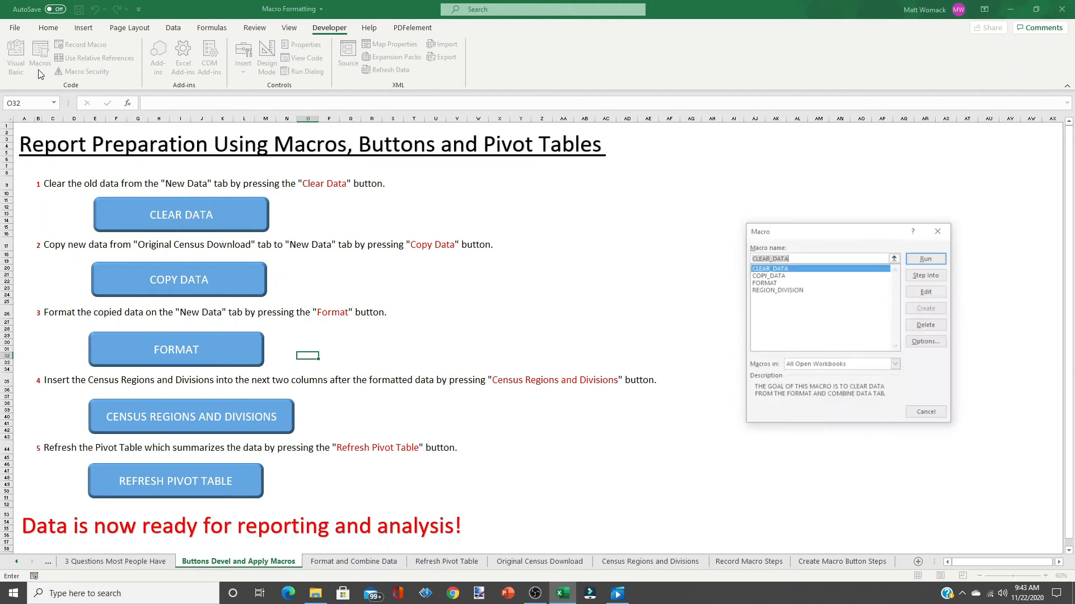
click(788, 292)
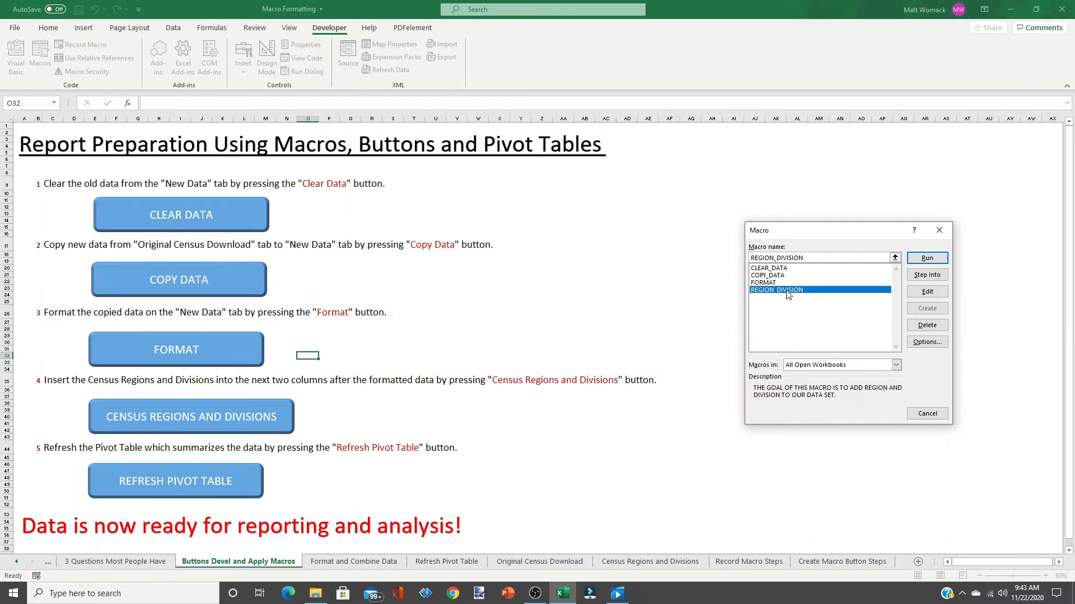
click(928, 259)
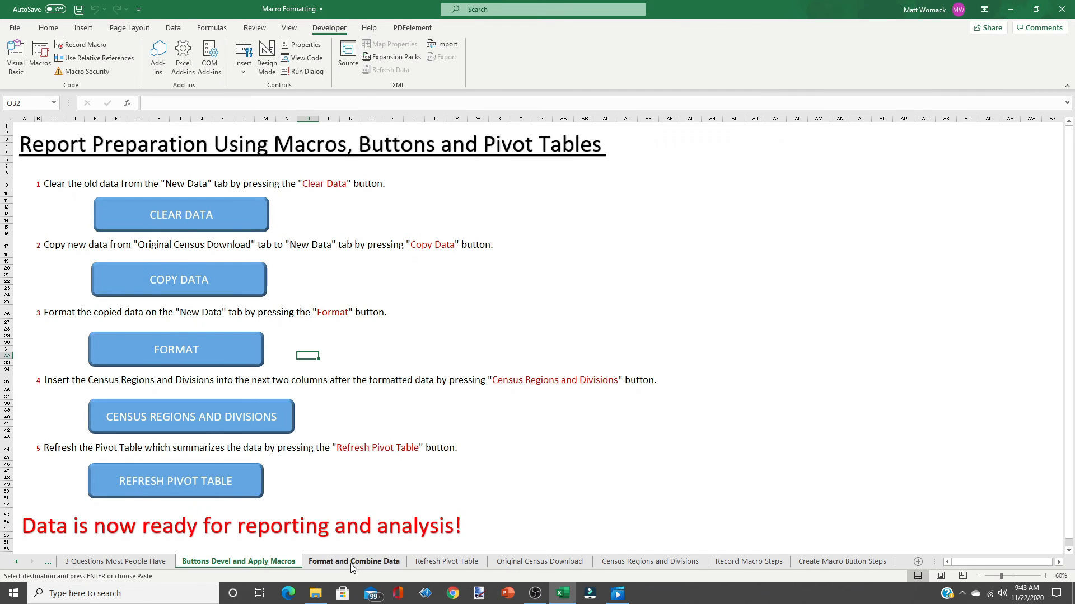
click(350, 562)
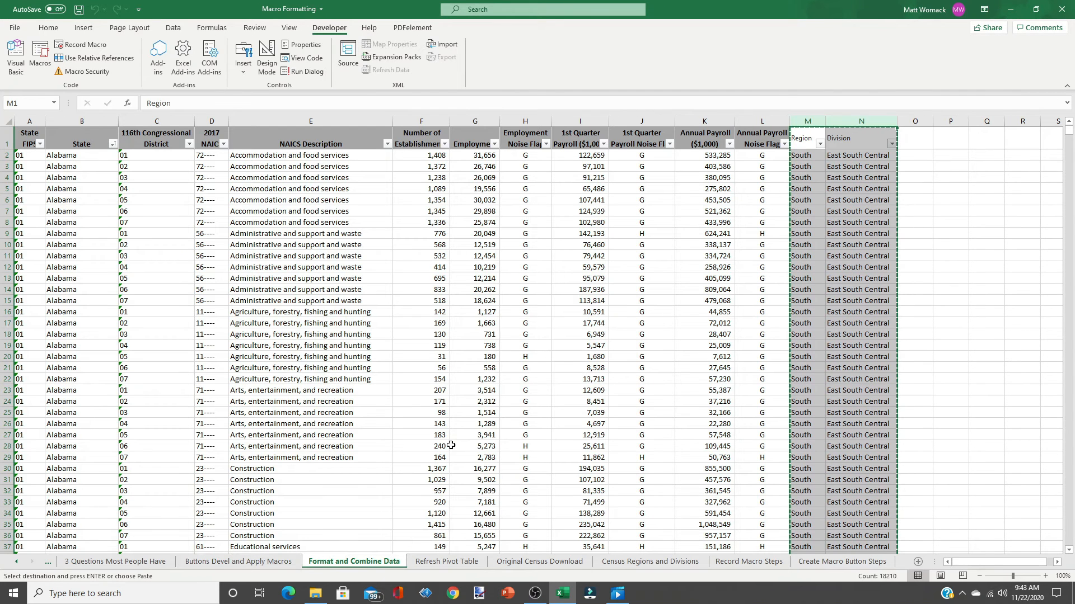
Rerun the CLEAR DATA, COPY DATA and FORMAT buttons and check the data on the Format and Combine Data sheet.
click(217, 562)
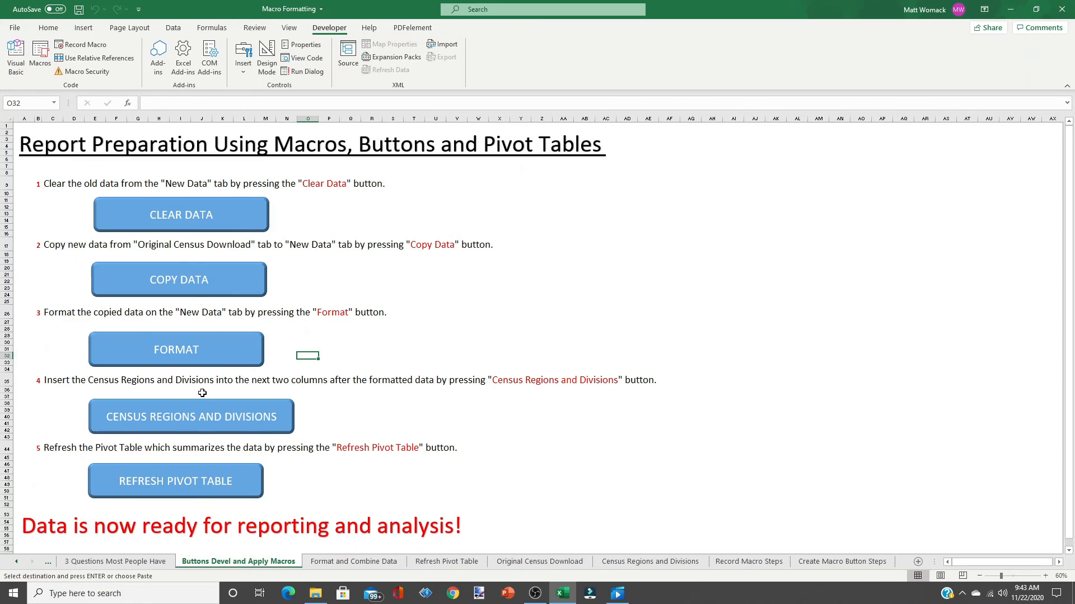
click(191, 219)
click(181, 288)
click(190, 350)
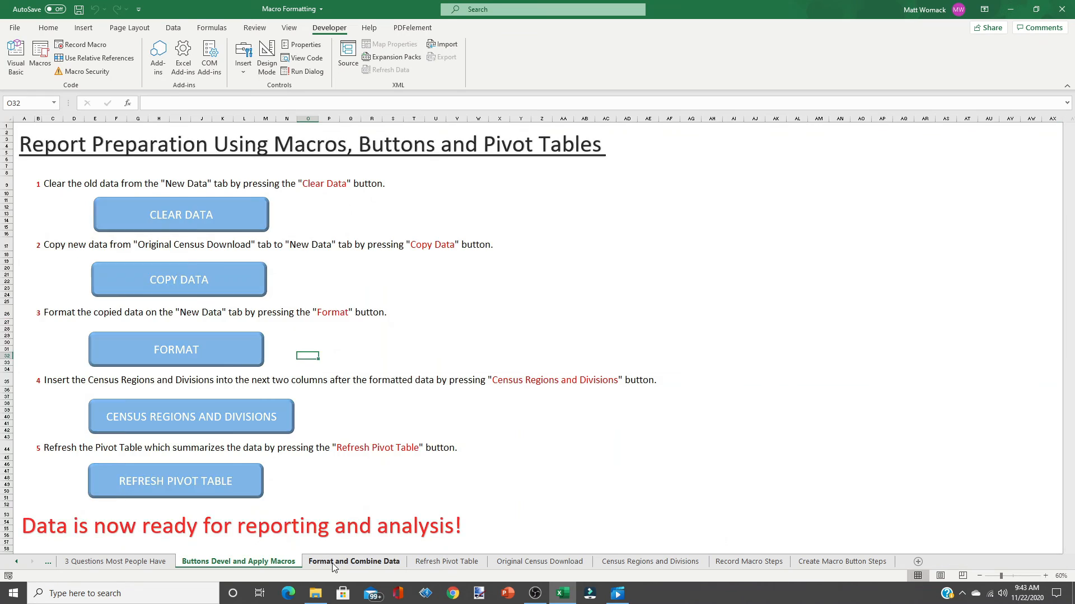
click(333, 563)
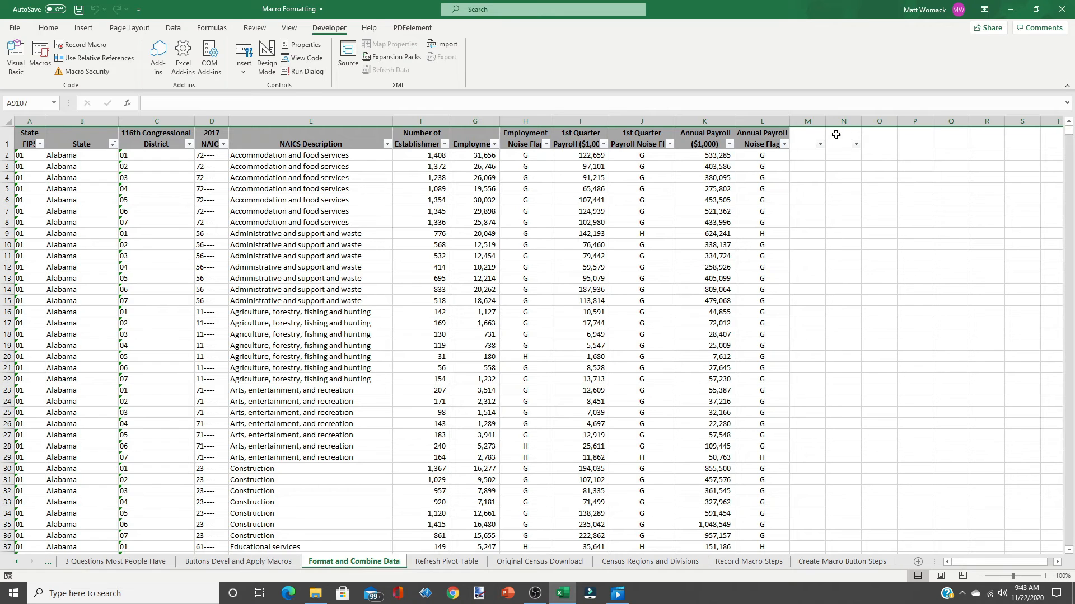
Assign the REGION_DIVISION macro to the CENSUS REGIONS AND DIVISIONS button on the Buttons Devel and Apply Macros sheet.
click(238, 562)
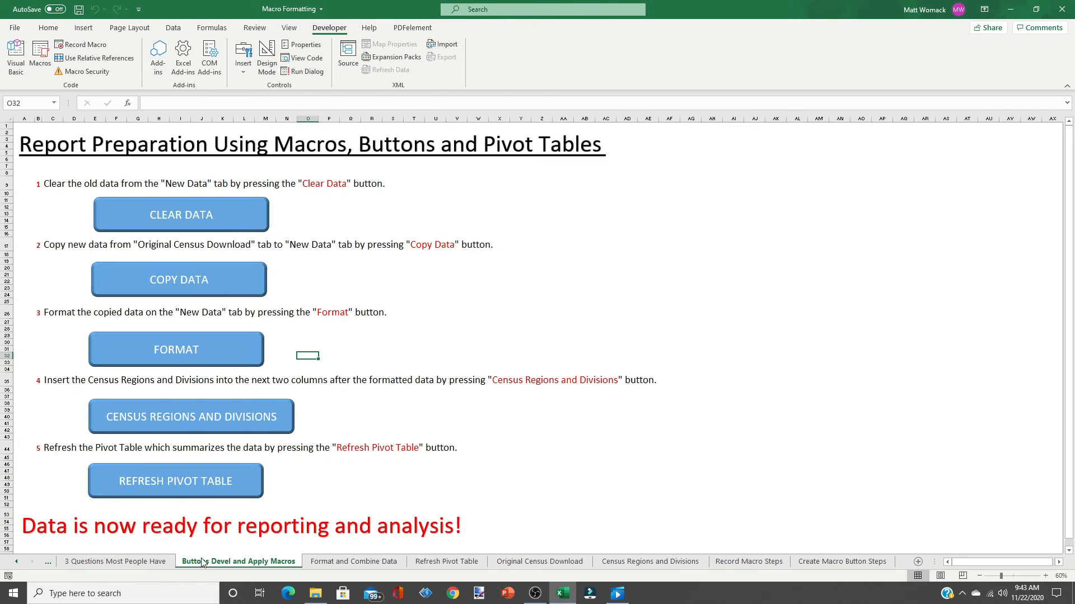
ctrl+click(162, 417)
right_click(162, 417)
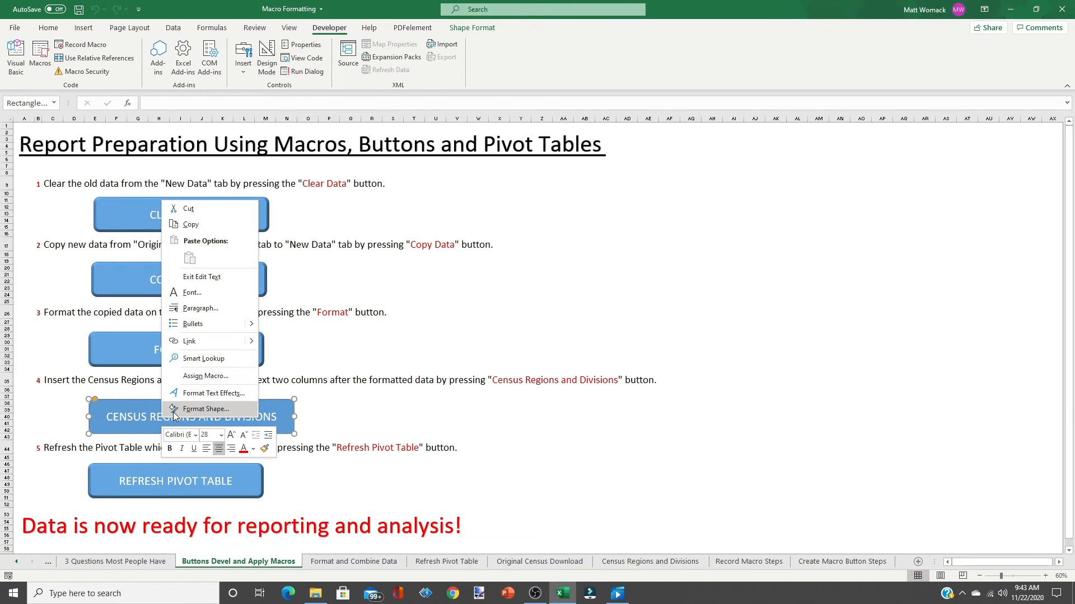
click(193, 376)
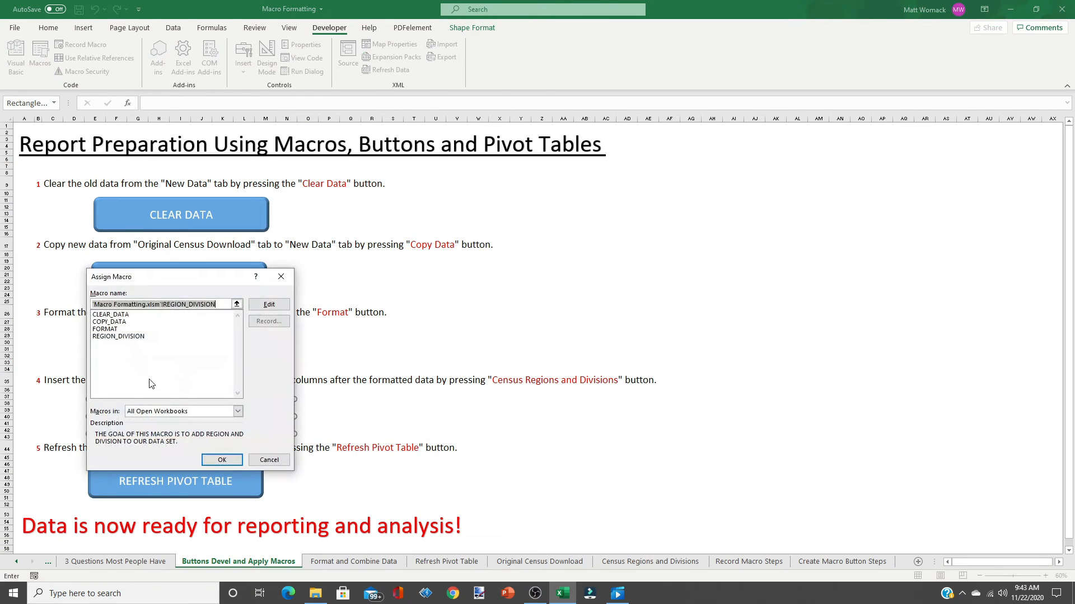
click(104, 338)
click(221, 460)
click(350, 419)
Run the CENSUS REGIONS AND DIVISIONS button and check the Region and Division columns on the Format and Combine Data sheet.
click(184, 421)
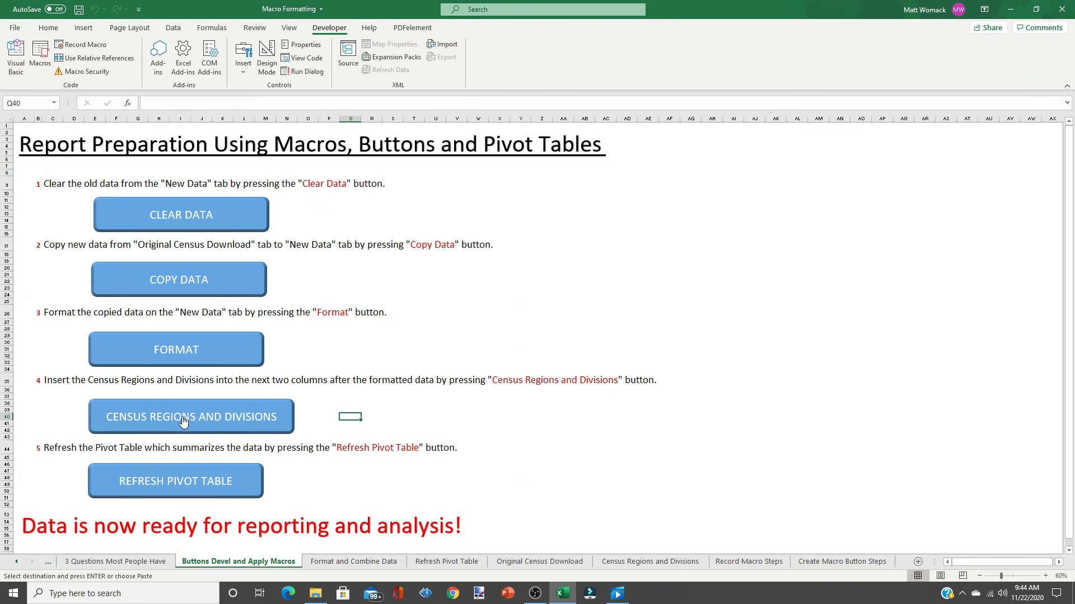
click(319, 563)
click(270, 564)
Compare the Refresh Pivot Table sheet with its source on the Format and Combine Data sheet, examining the East South Central row.
click(446, 561)
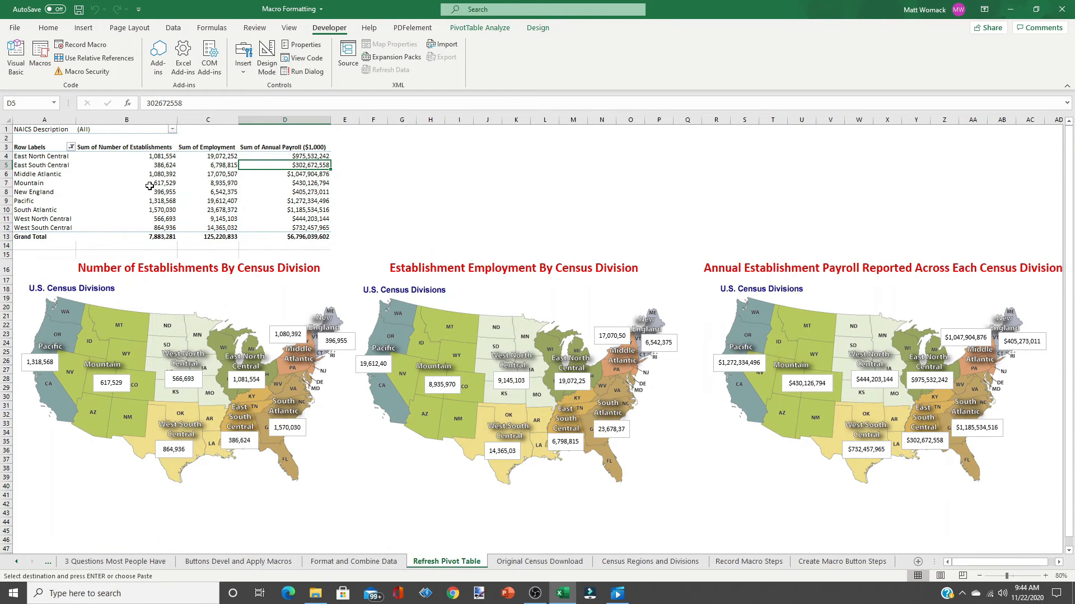
mouse_move(154, 186)
click(352, 562)
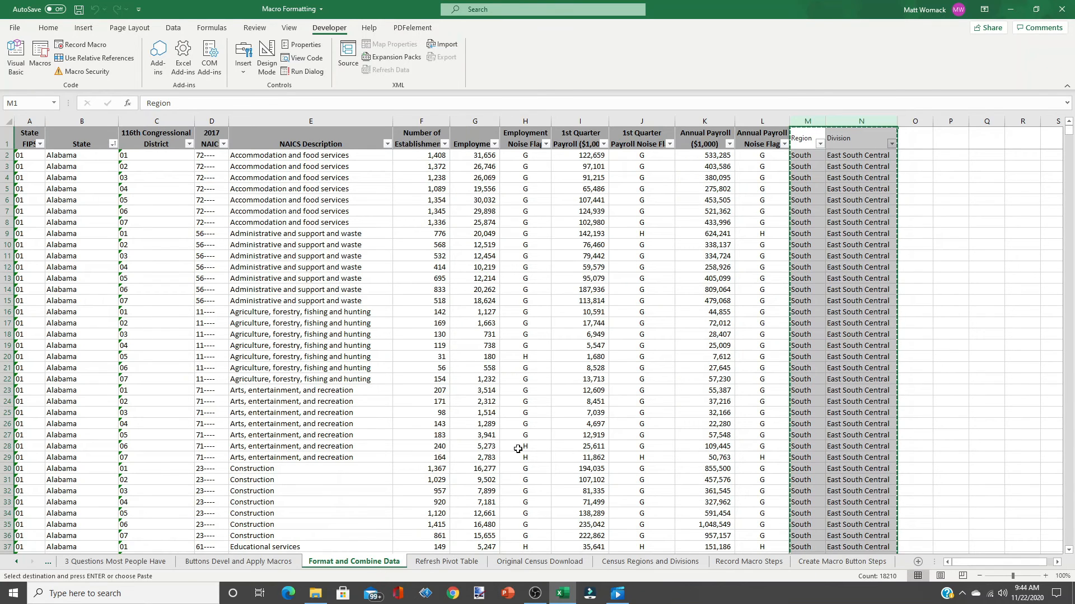
click(434, 561)
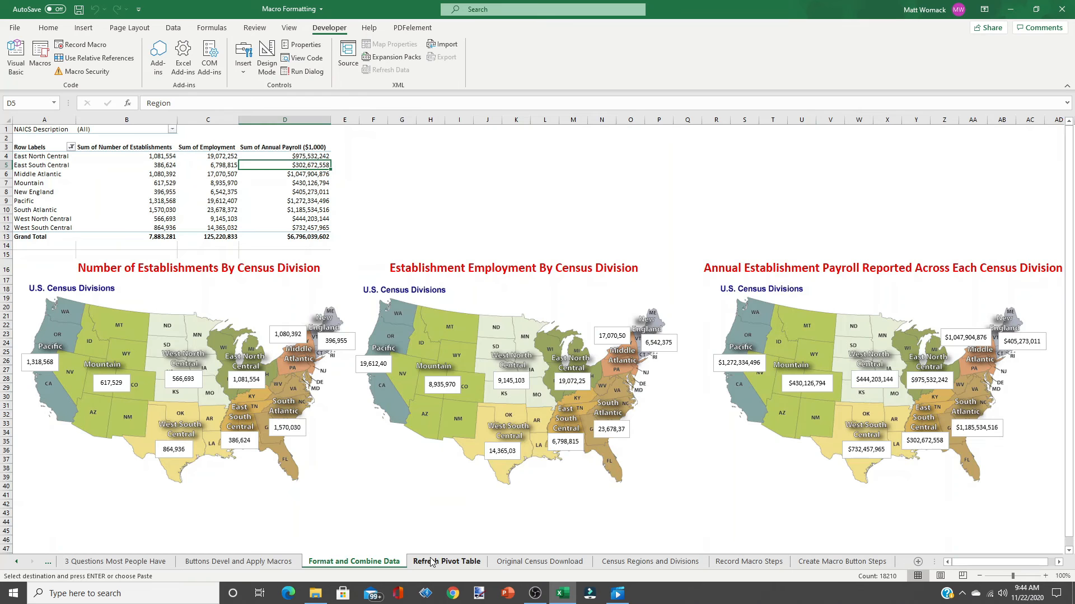
click(44, 166)
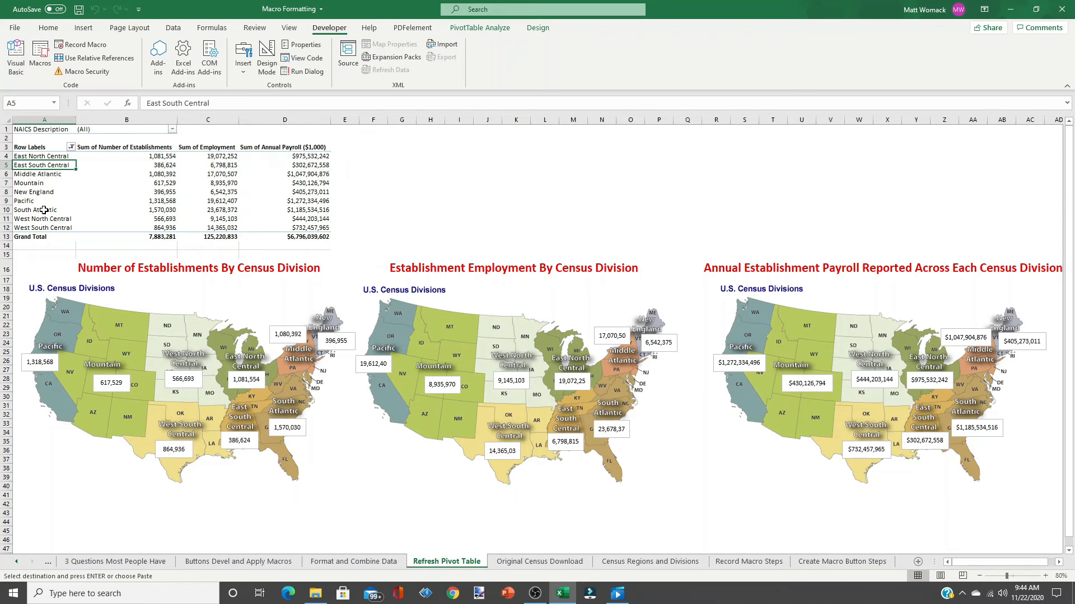
click(297, 167)
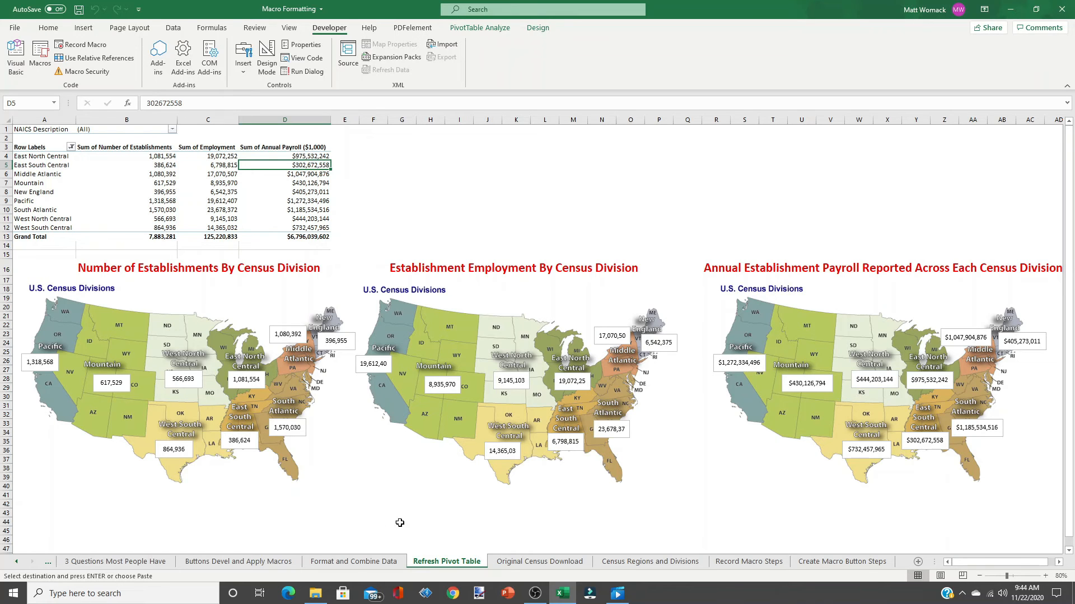
click(356, 562)
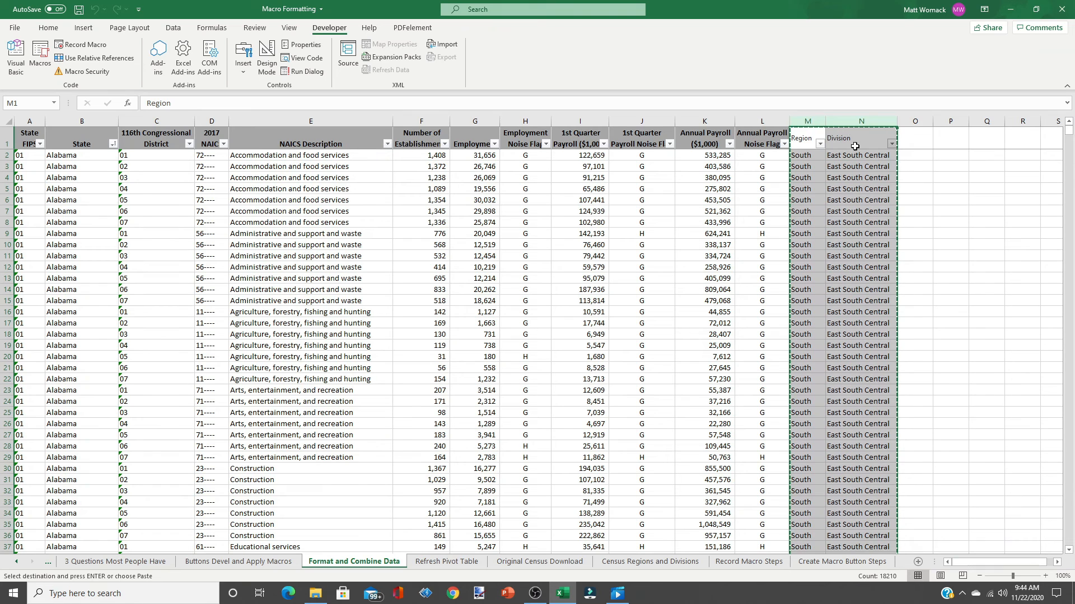
click(700, 155)
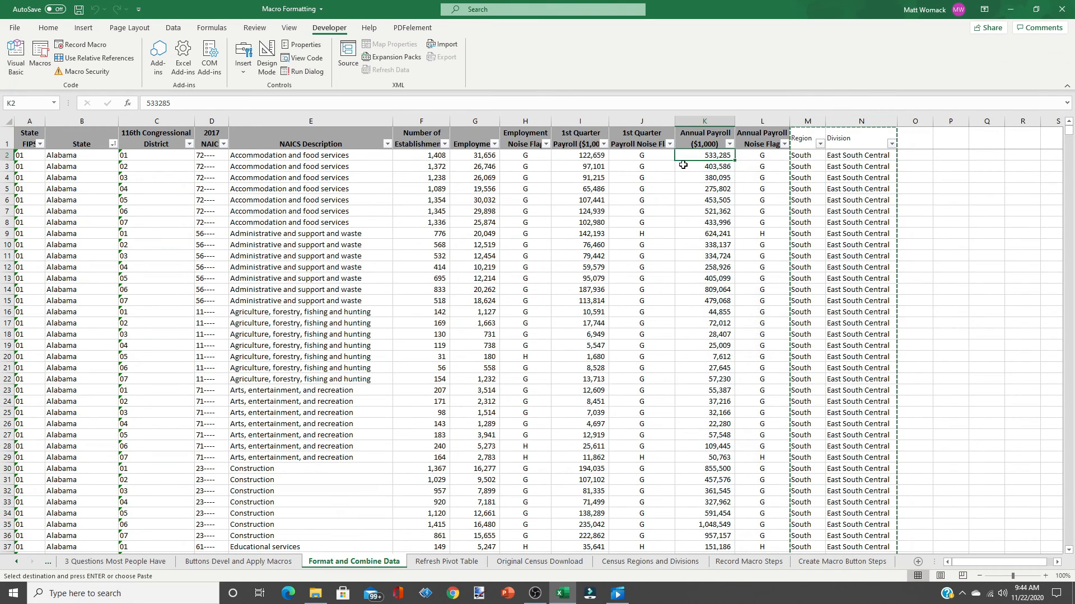
click(206, 102)
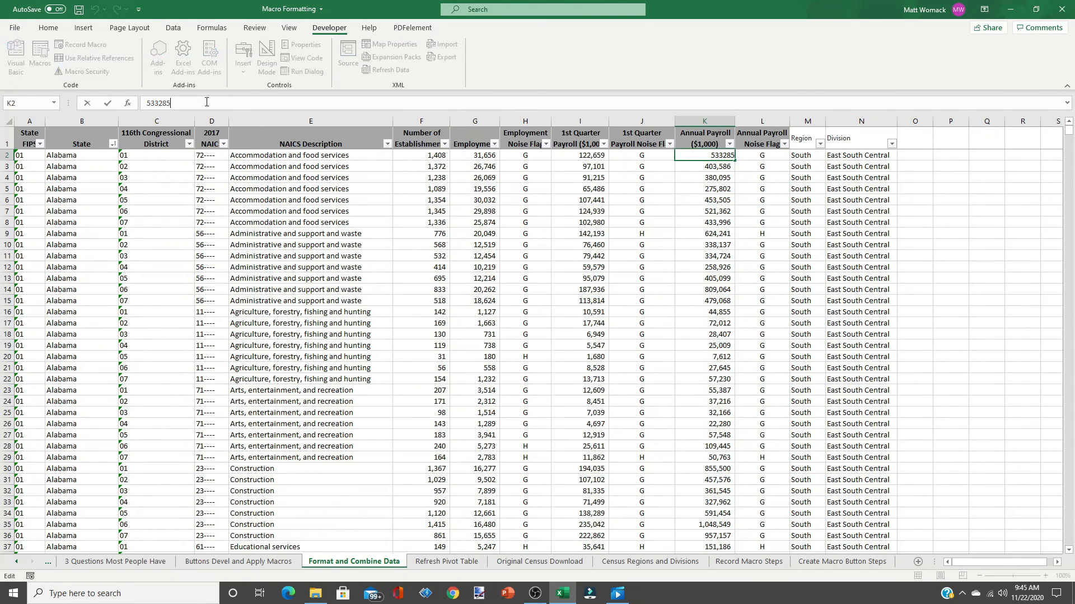
text(000000000)
key(Return)
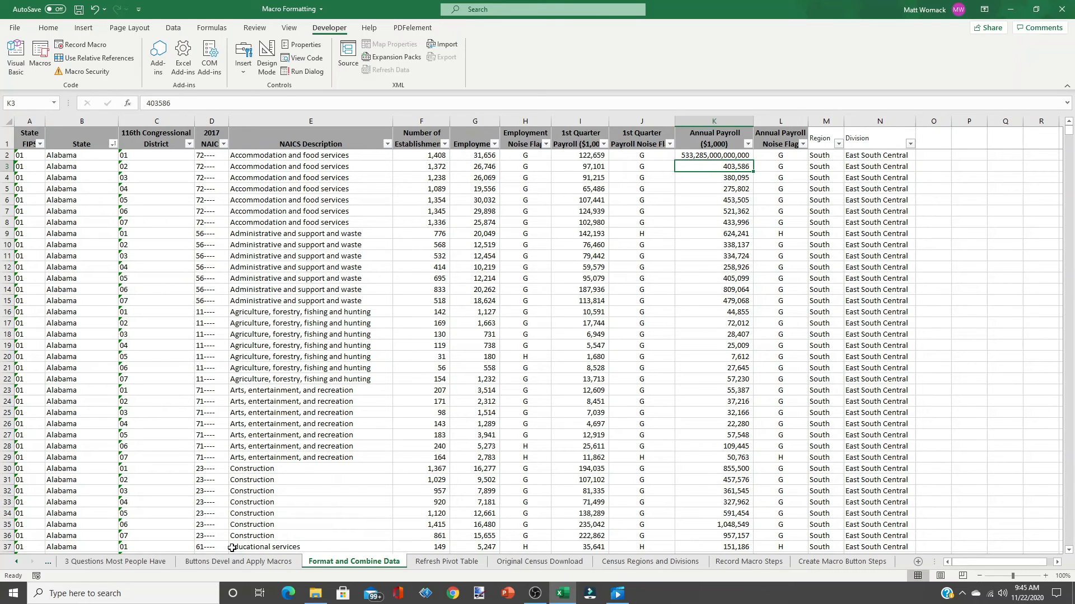
From the Buttons Devel and Apply Macros sheet, start recording macro REFRESH_PIVOT_TABLE, described as "THE GOAL OF THIS MACRO IS TO REFRESH OUR PIVOT TABLE ON COMMAND.".
click(241, 564)
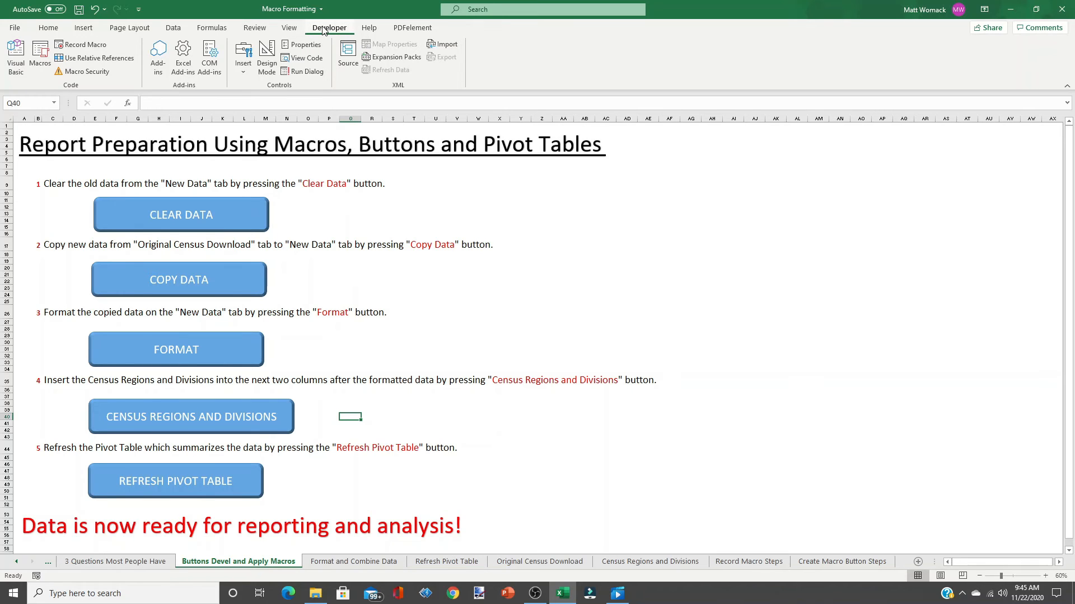
click(78, 45)
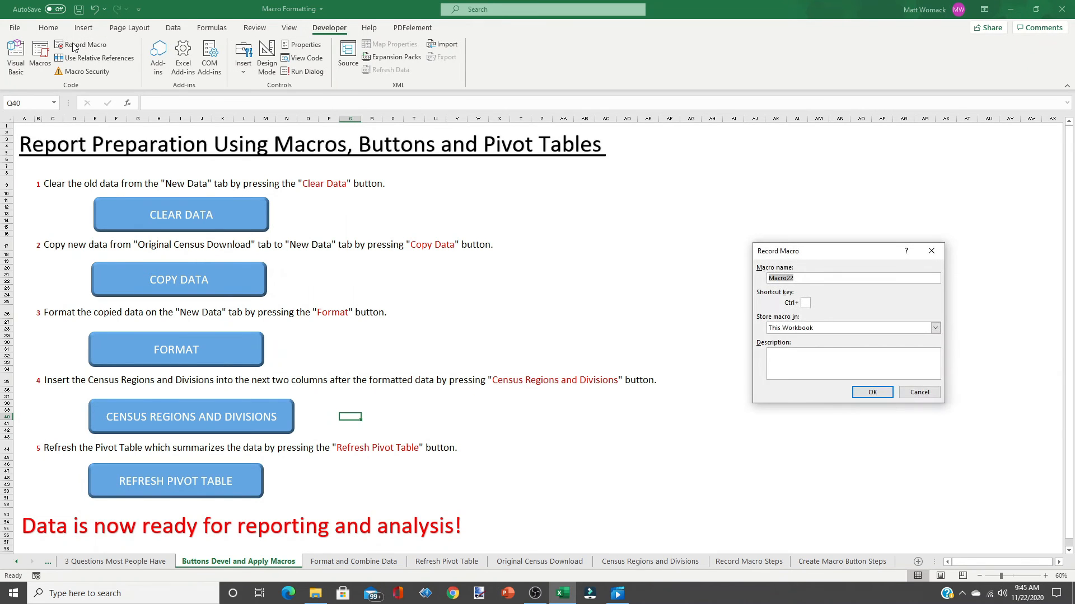
text(REFRESH_PIVOT_TABLE)
click(845, 355)
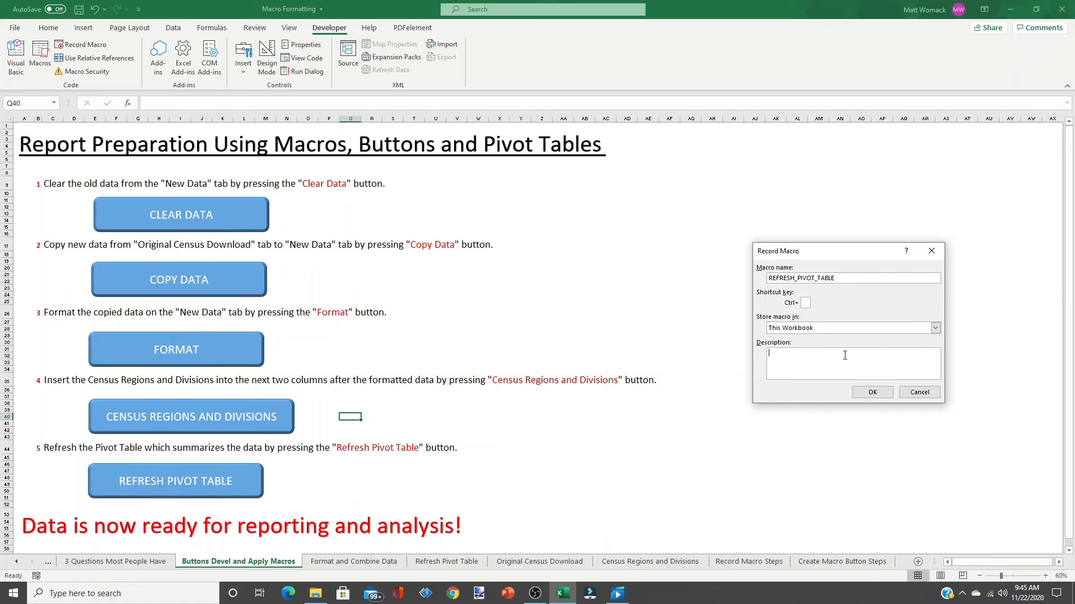
text(THE GOAL OF THIS MAC)
key(BackSpace)
text(BLE ON COMMAND.)
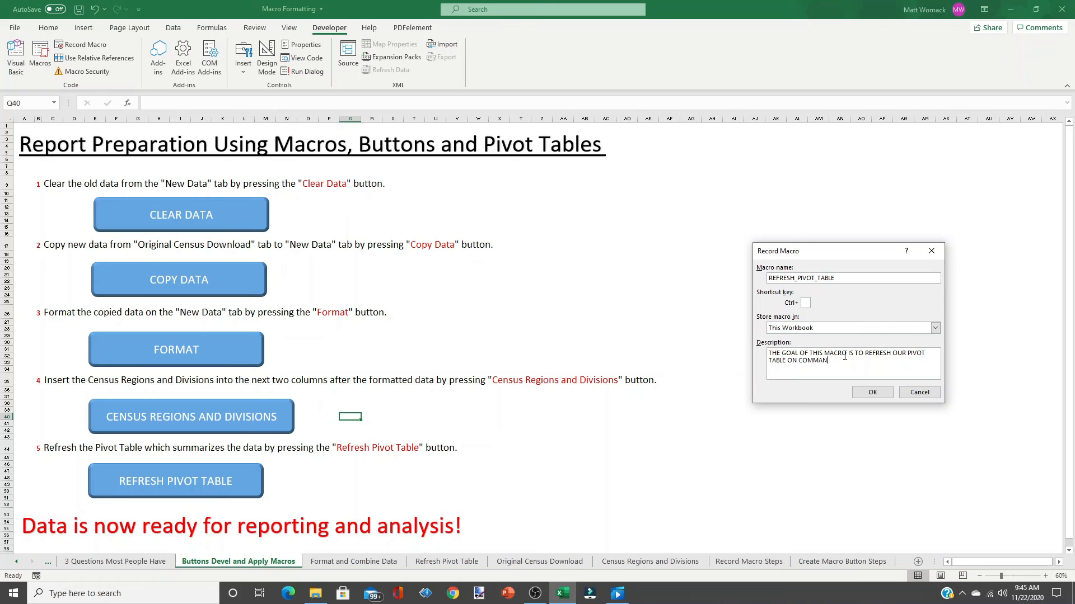
click(873, 392)
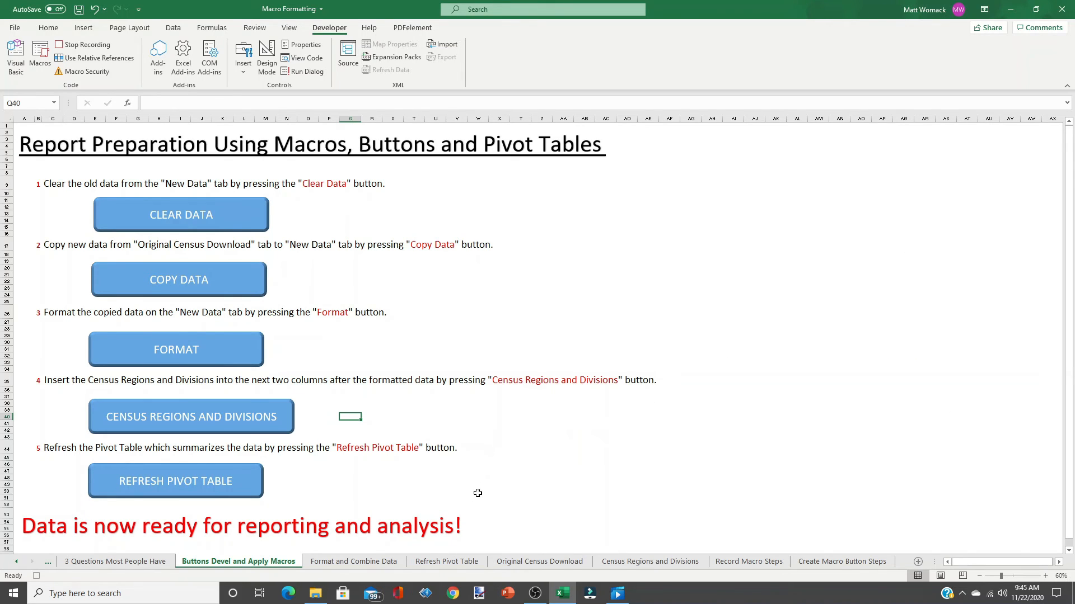
Set the data source of the pivot table on the Refresh Pivot Table sheet to columns A:N of Format and Combine Data.
click(454, 562)
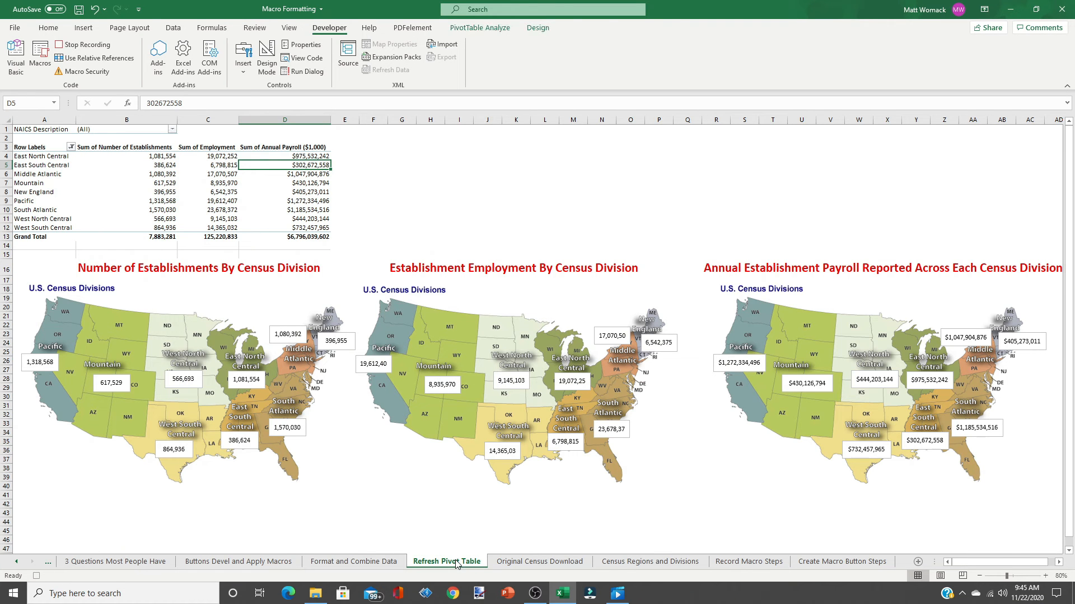
click(207, 166)
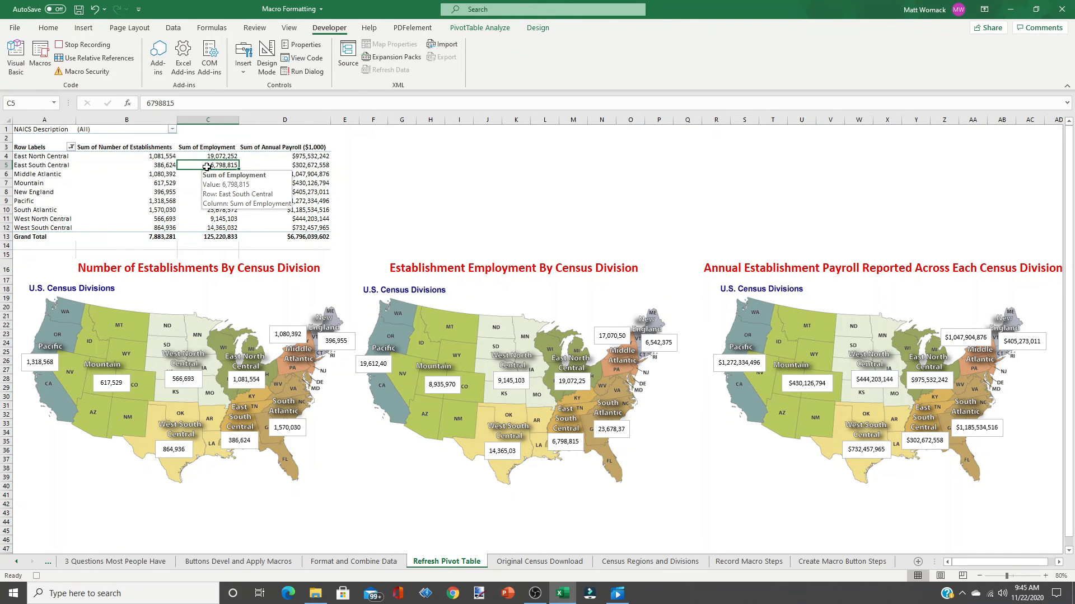
click(479, 28)
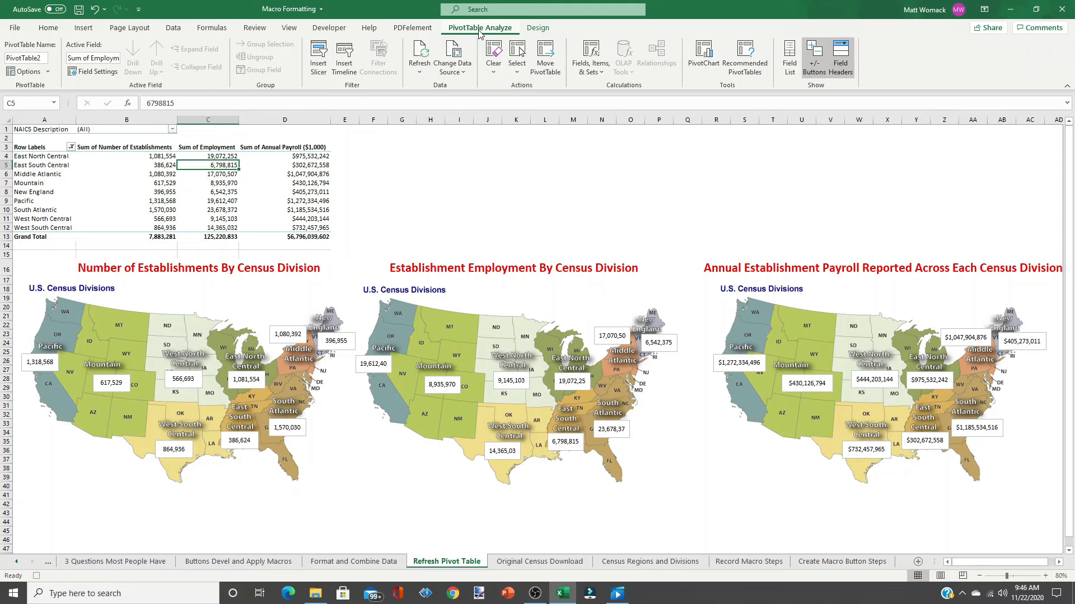
click(463, 75)
click(465, 87)
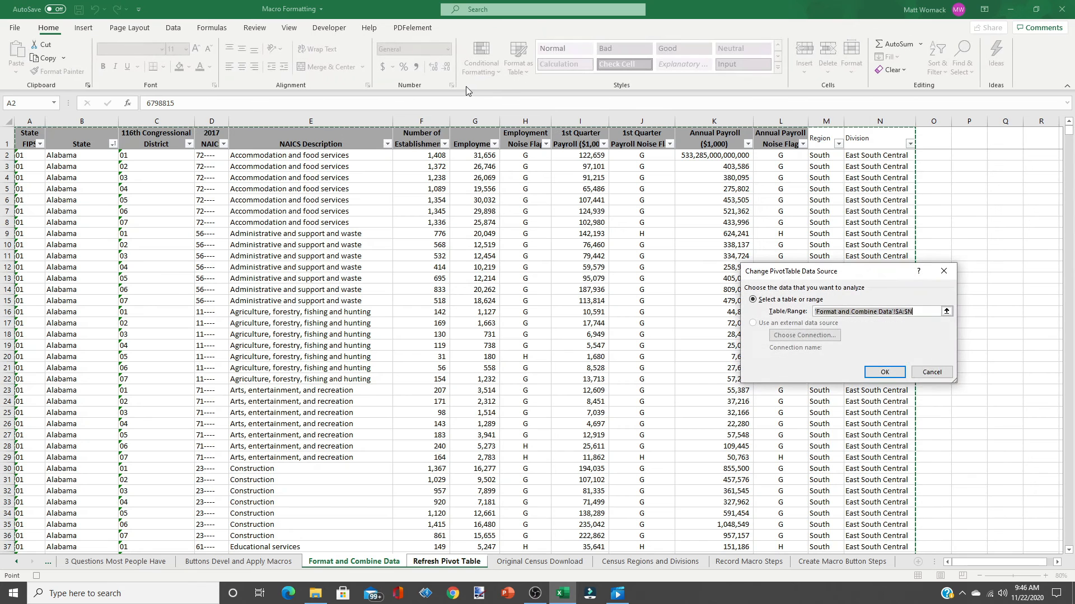
click(28, 139)
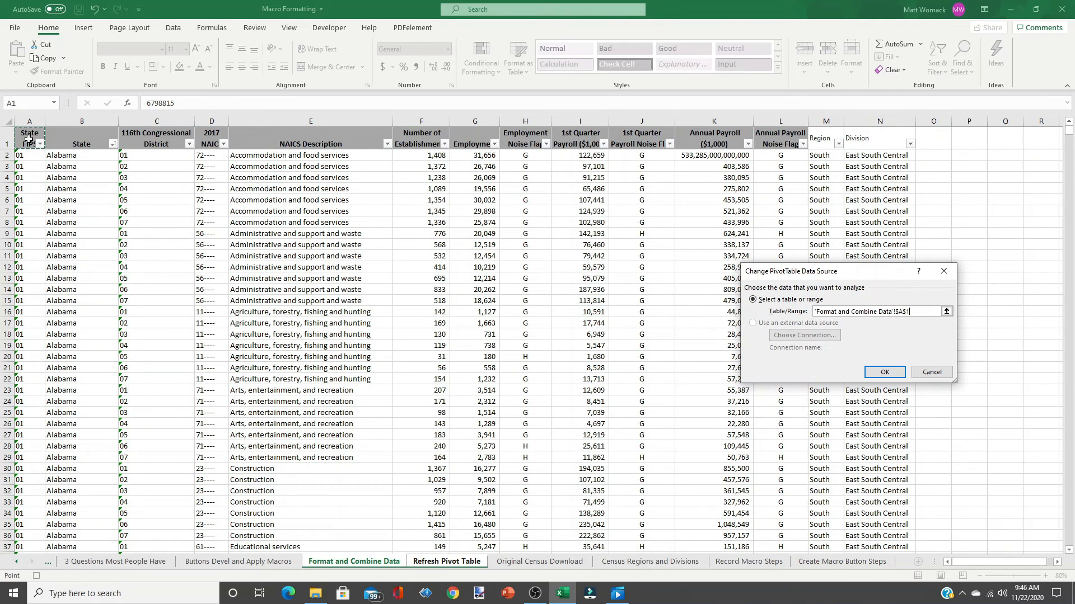
key(ctrl+shift+Right)
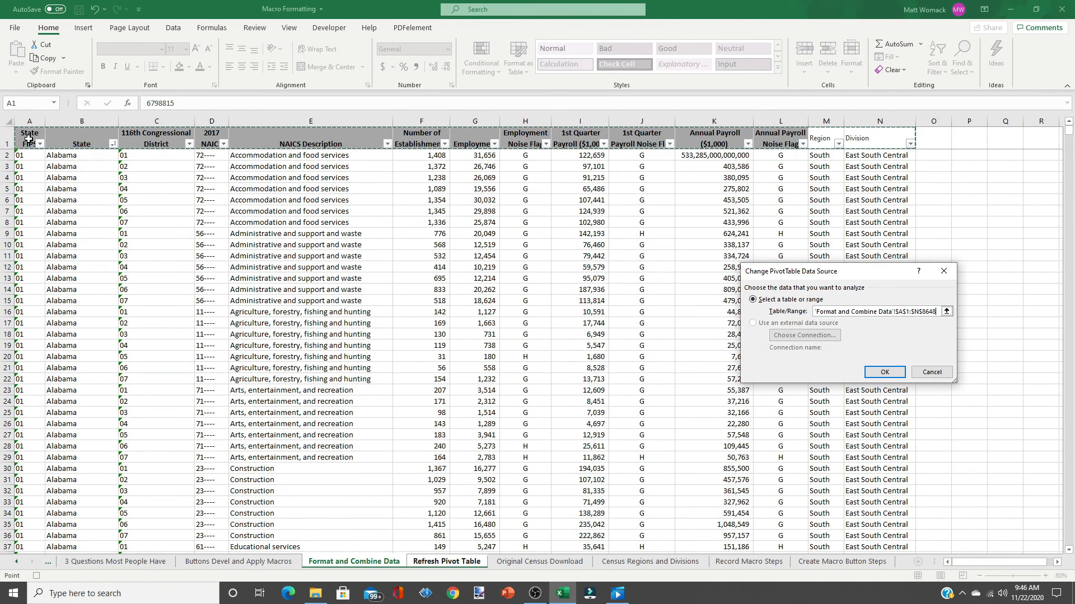
key(ctrl+shift+Down)
key(ctrl+space)
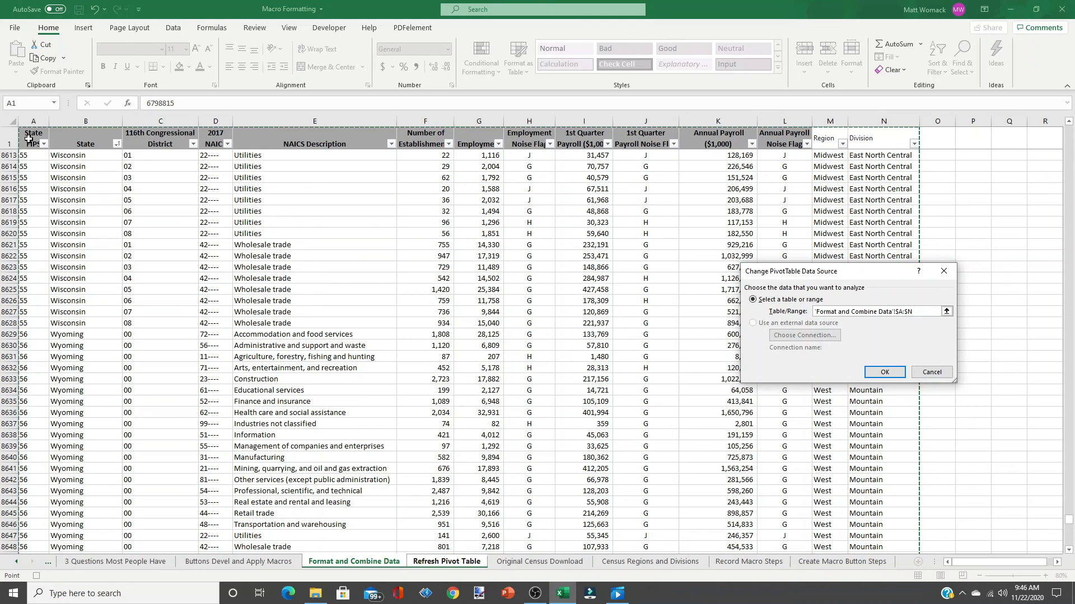
click(885, 372)
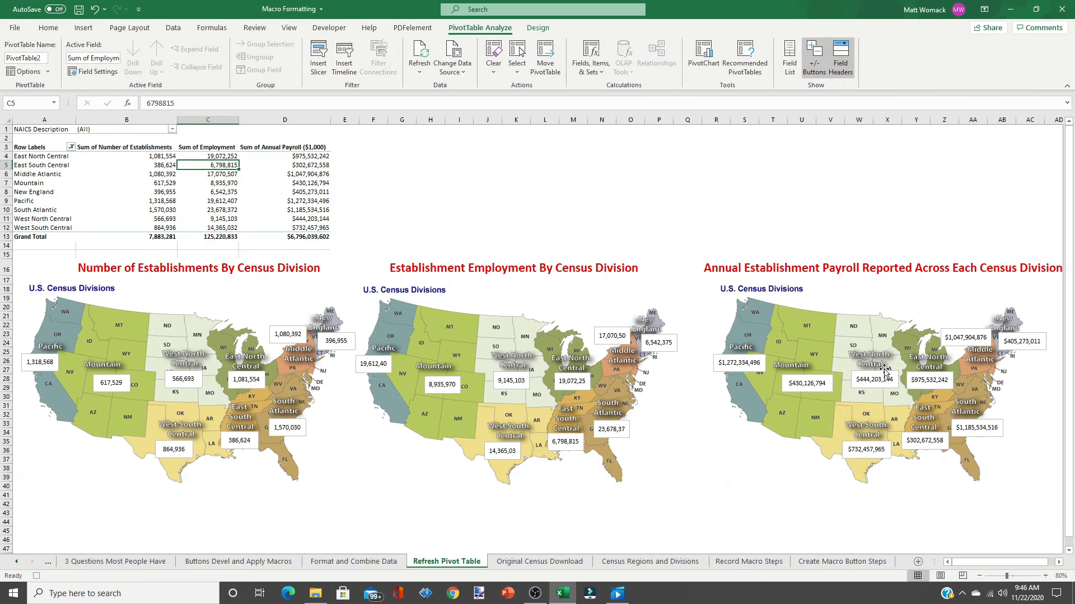
Refresh all pivot table data, check the East South Central payroll, and return to the Buttons Devel and Apply Macros sheet.
click(152, 177)
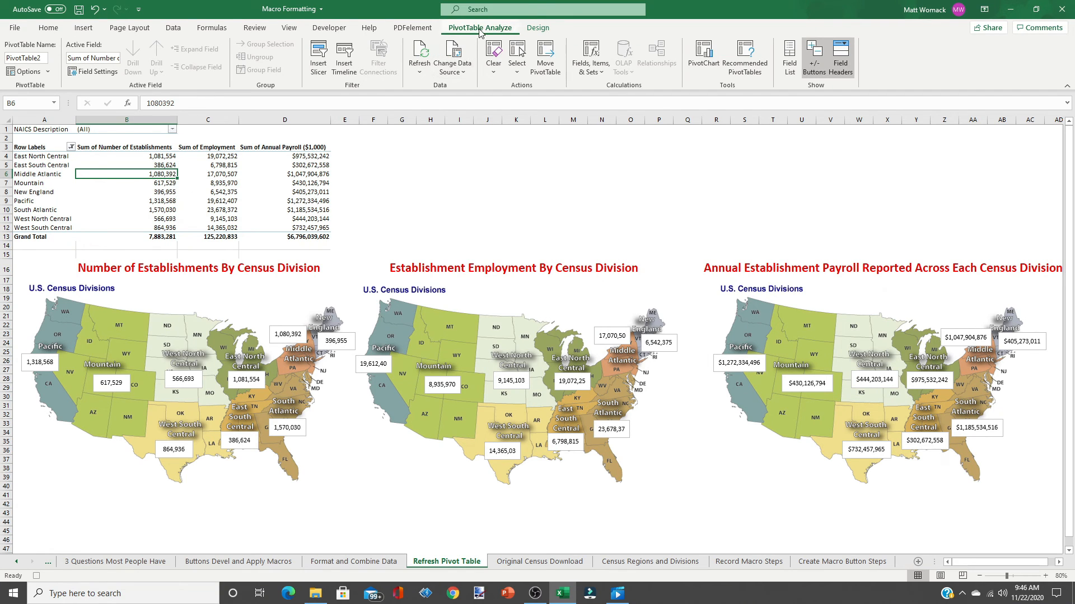
click(420, 71)
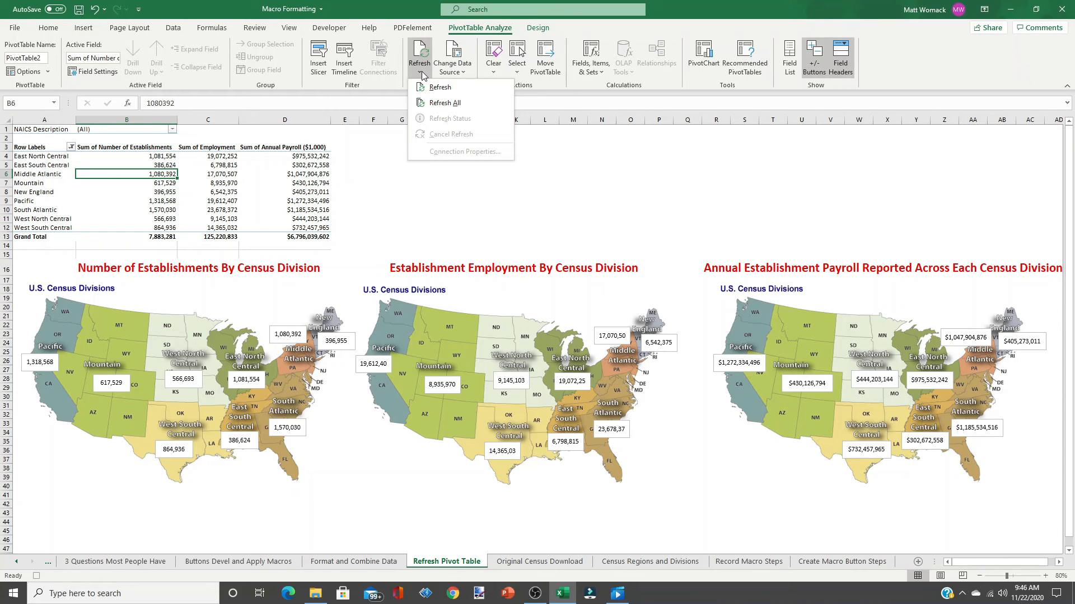
click(437, 103)
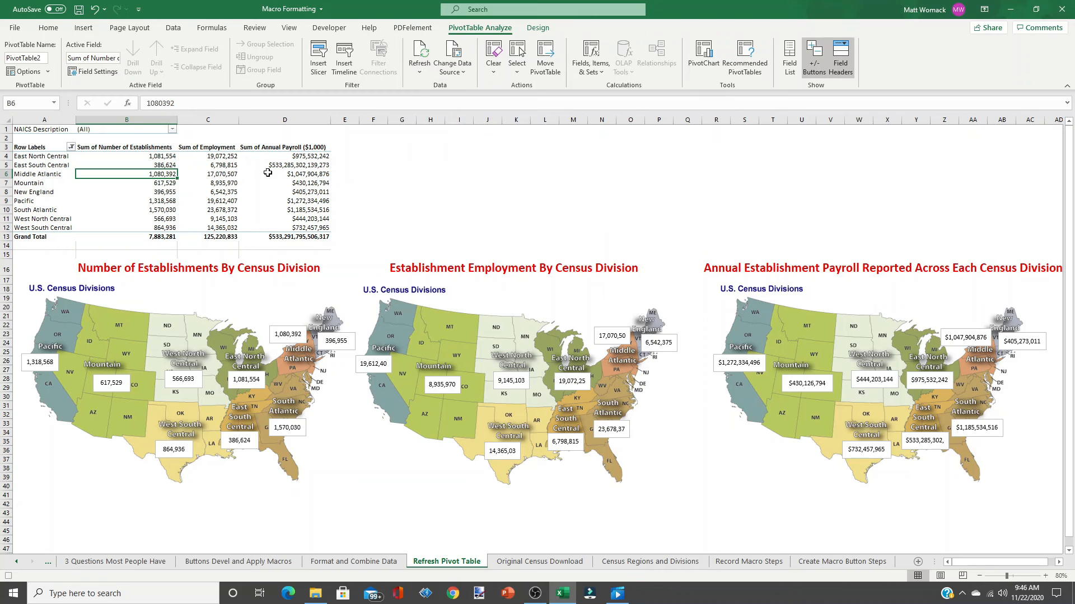
mouse_move(280, 167)
mouse_move(269, 192)
click(211, 562)
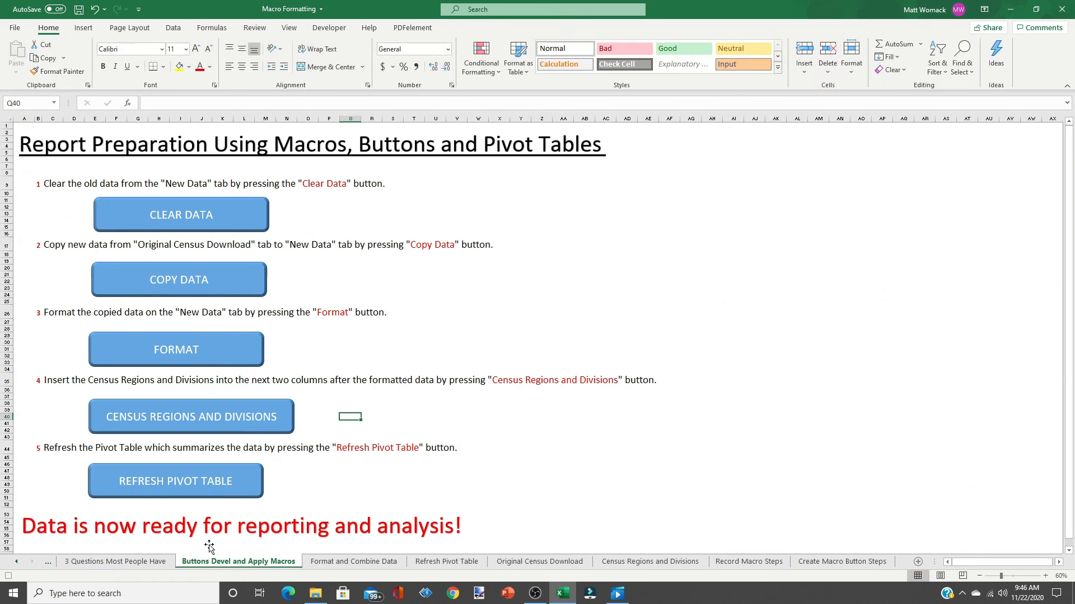